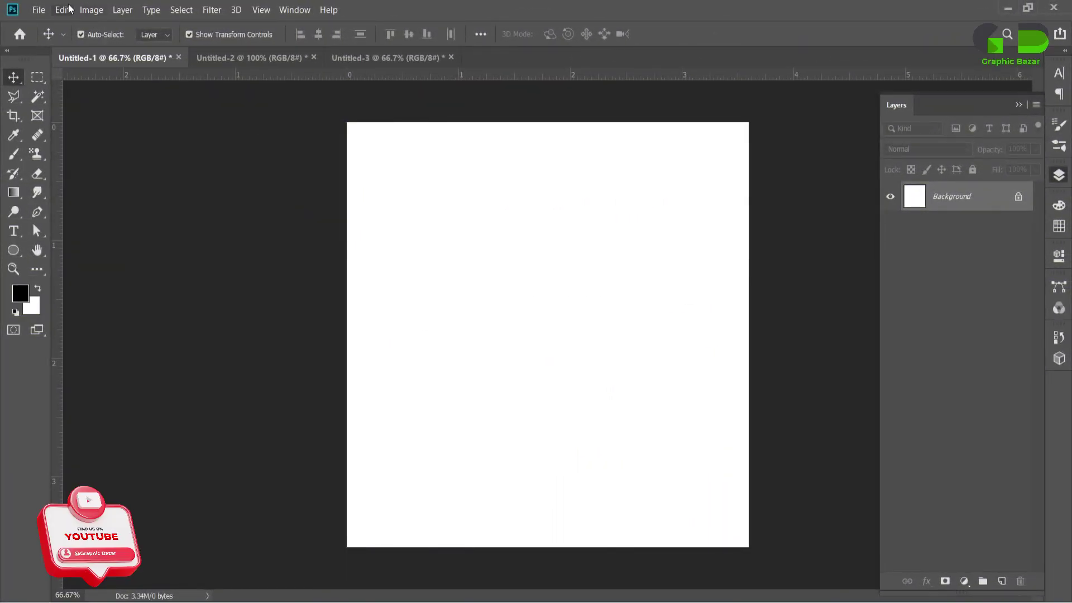
Check the canvas image size and leave it unchanged.
left_click(91, 9)
left_click(111, 112)
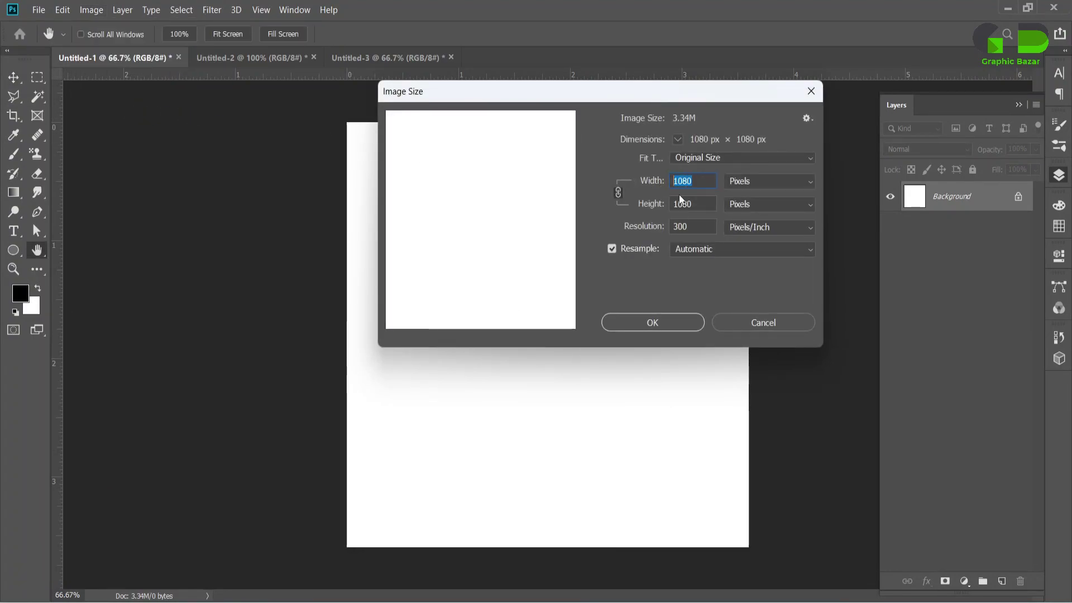
key("Tab")
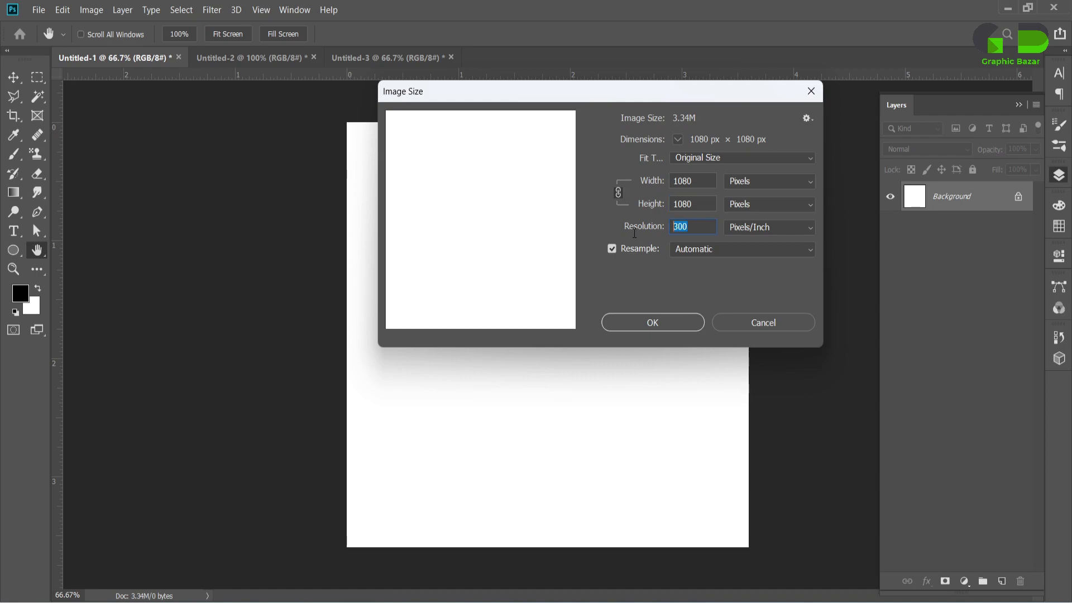
left_click(660, 320)
key("v")
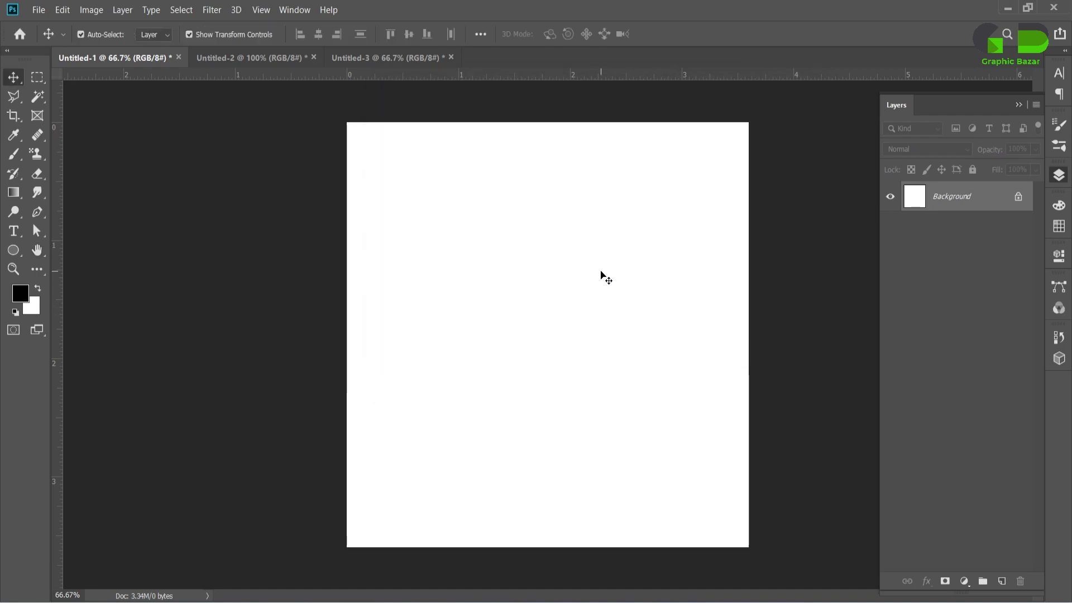
Bring the wood tabletop from Untitled-3 into Untitled-1, flush with the canvas bottom.
left_click(385, 58)
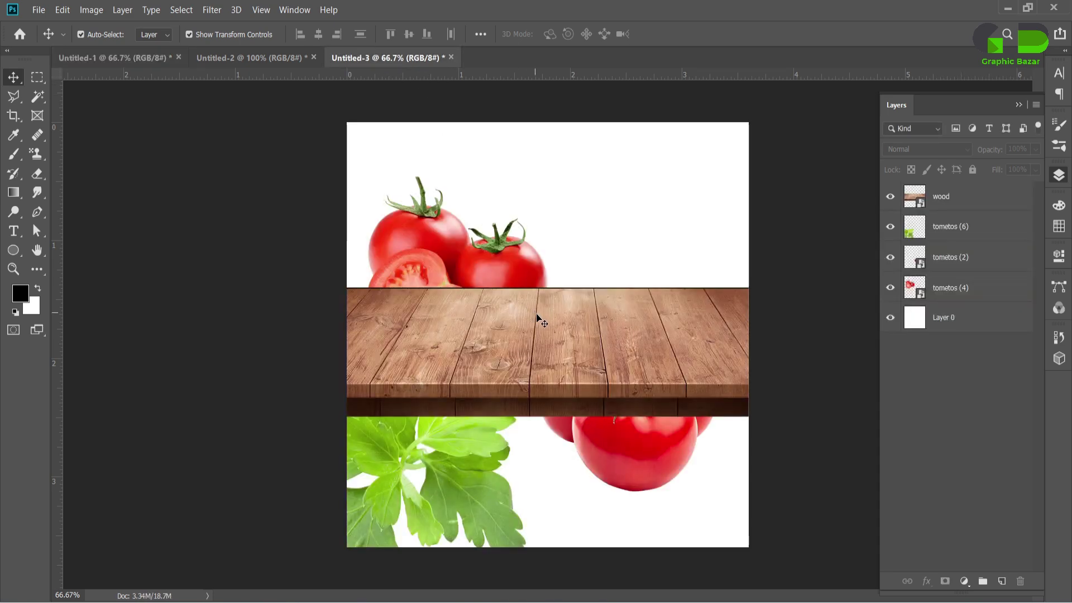
mouse_move(387, 239)
left_mouse_down()
mouse_move(484, 418)
mouse_move(558, 466)
left_mouse_up()
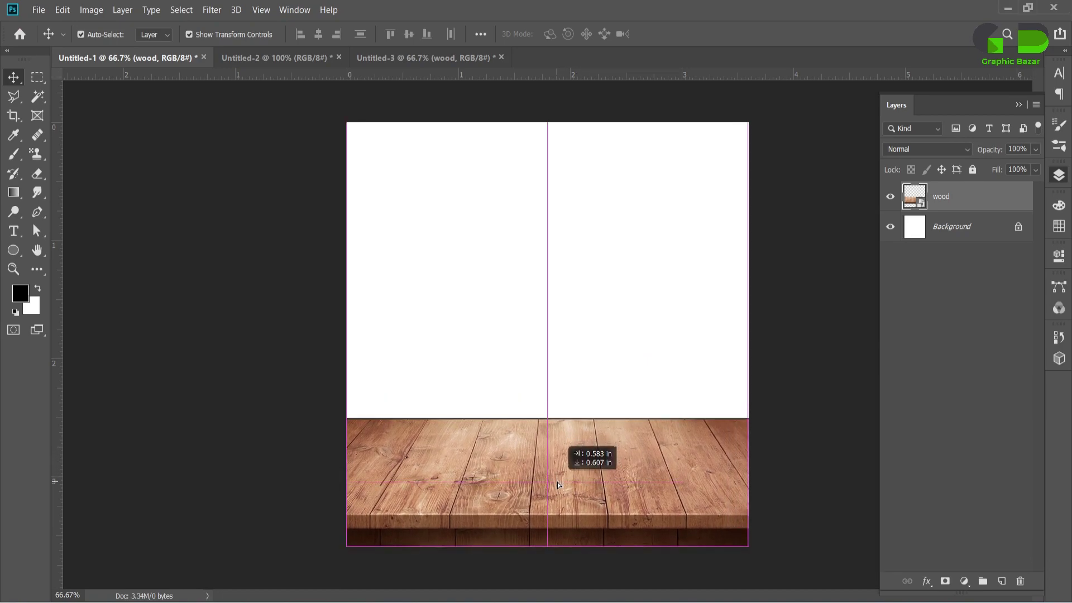
left_click_drag(559, 467, 557, 481)
left_click(950, 429)
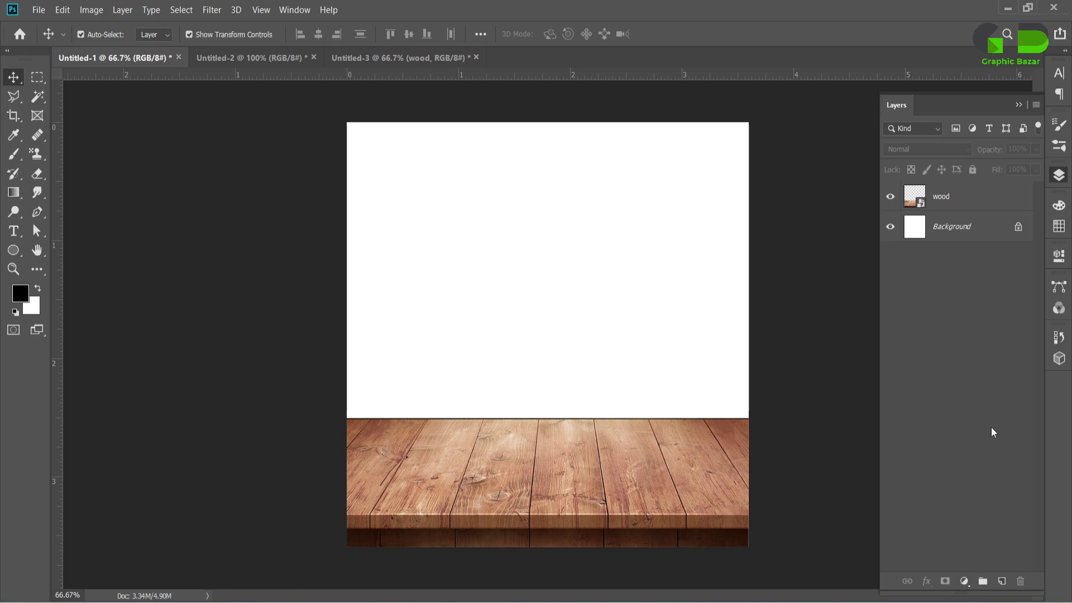
Unlock the Background layer and add a light grey #e0e0e0 Solid Color fill layer.
left_click(1019, 228)
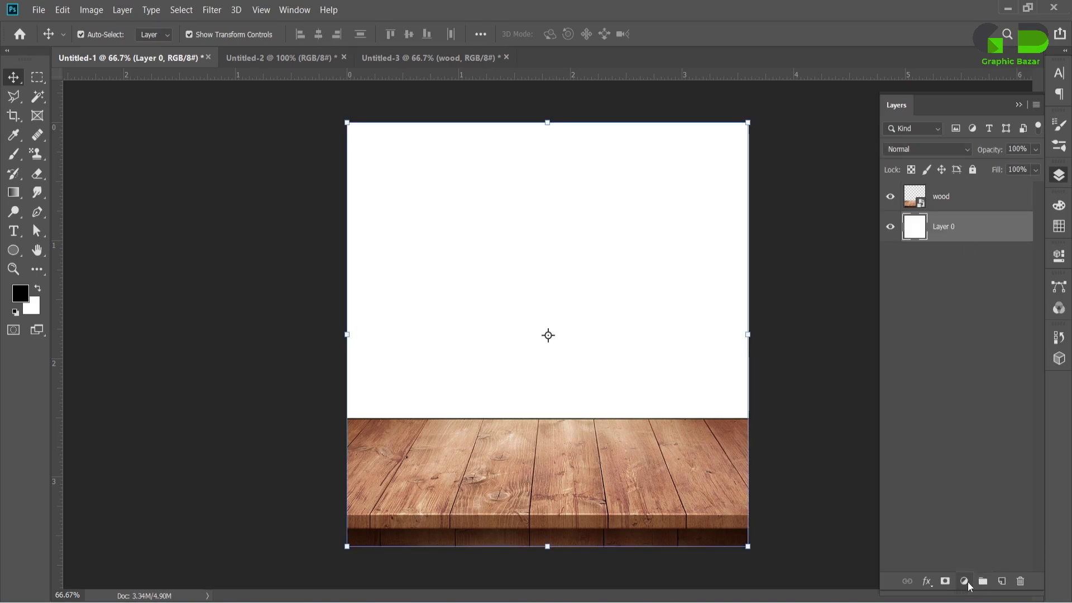
left_click(968, 584)
left_click(981, 323)
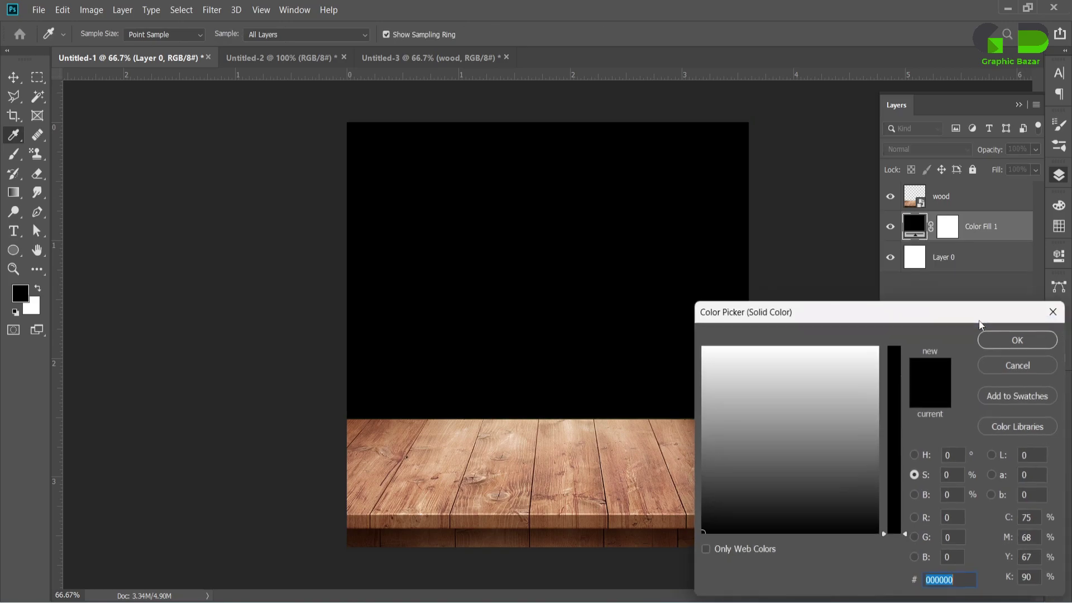
type("ffffffe3e3e3")
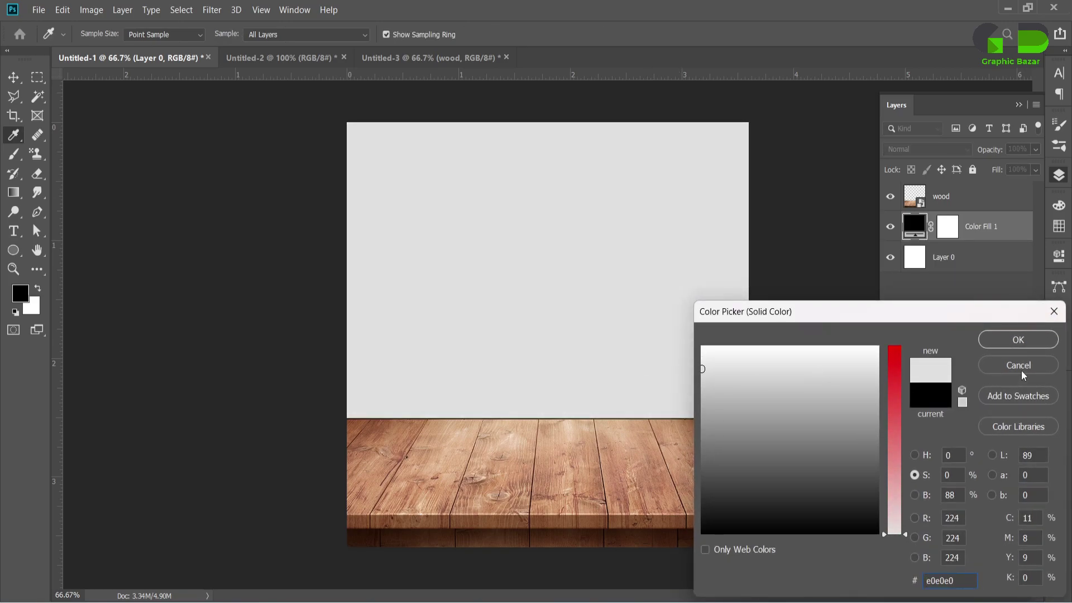
left_click(1019, 340)
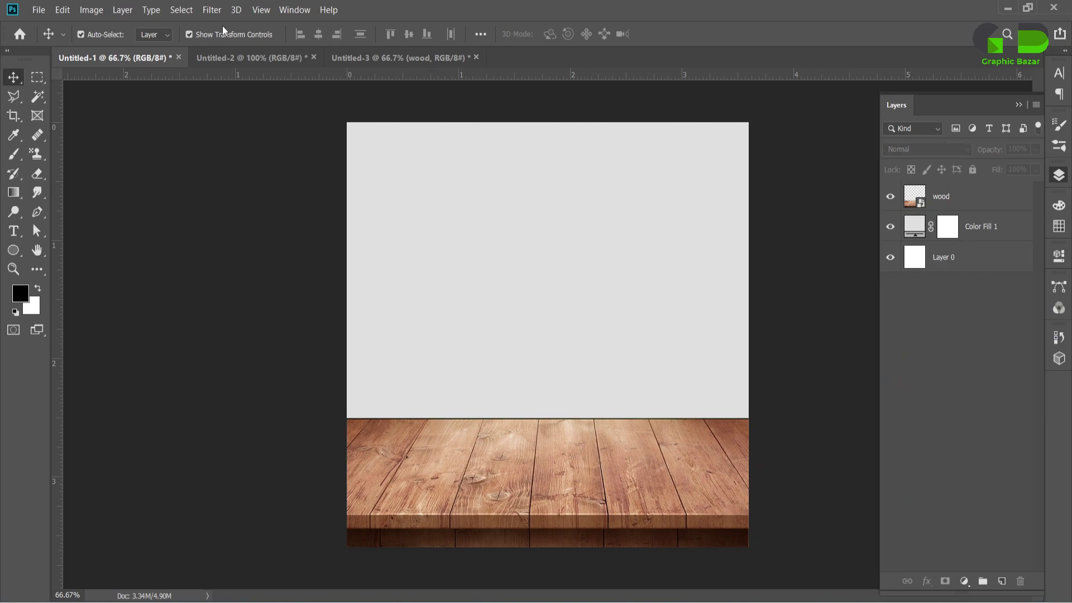
Delete the wood layer from the Untitled-3 document.
left_click(354, 55)
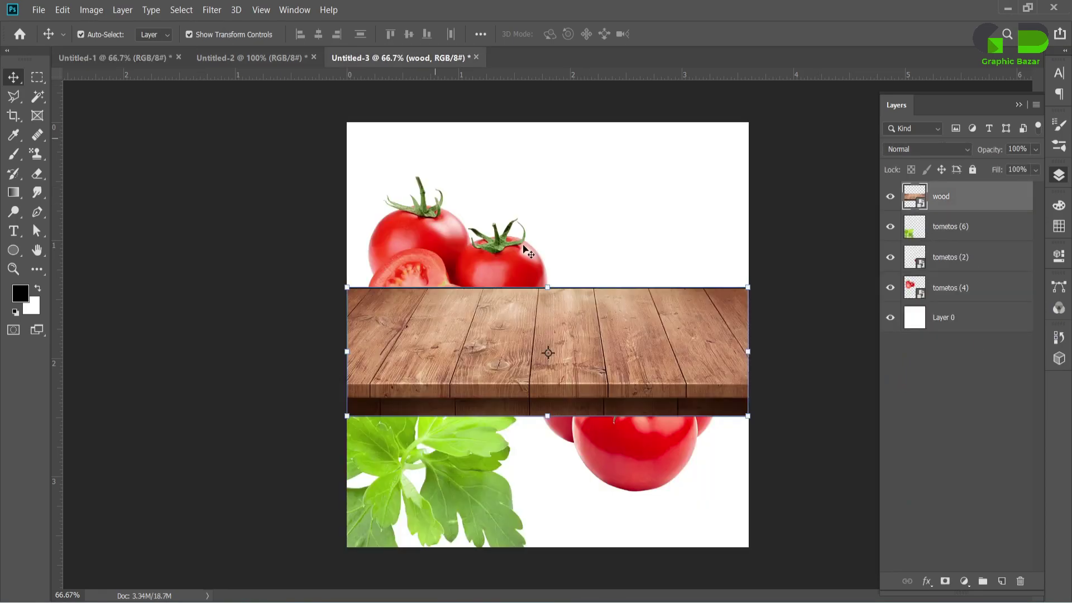
key("Delete")
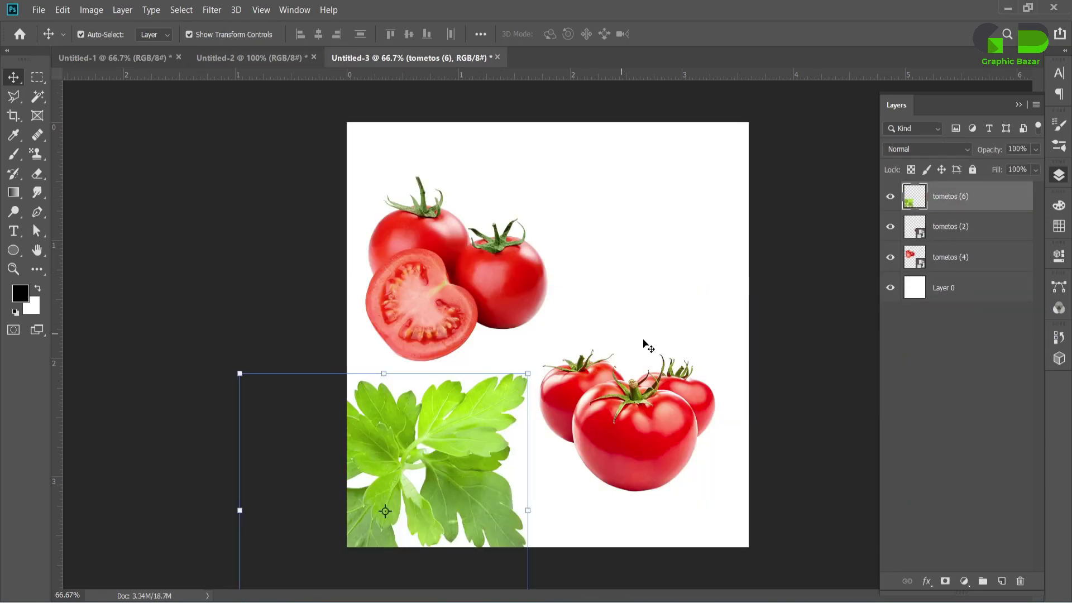
left_click(944, 410)
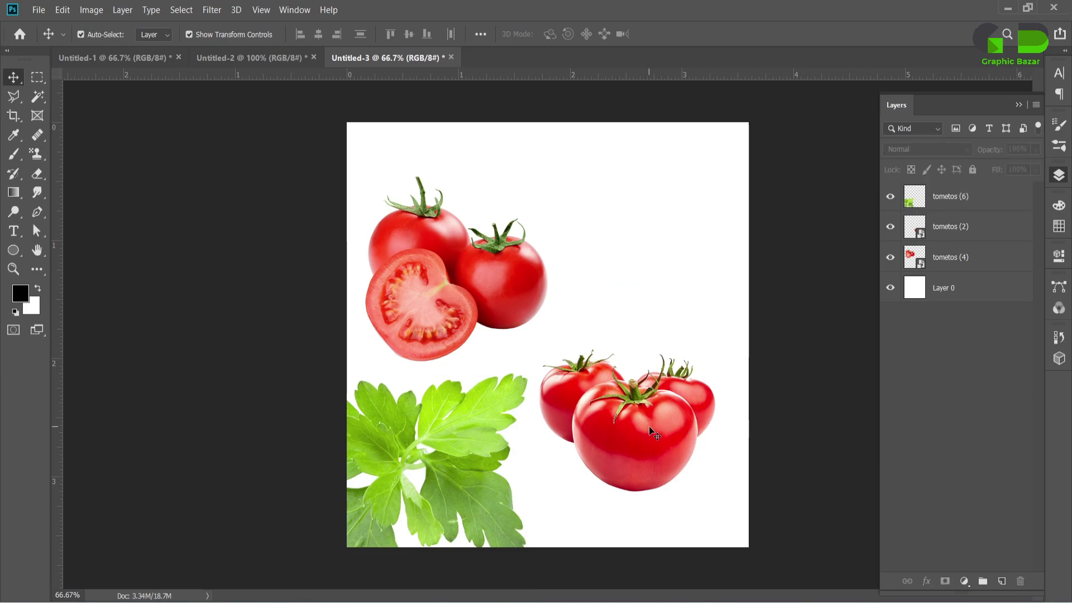
Bring the three-tomato cluster into Untitled-1, enlarged and centred on the wood.
left_click_drag(664, 439, 107, 61)
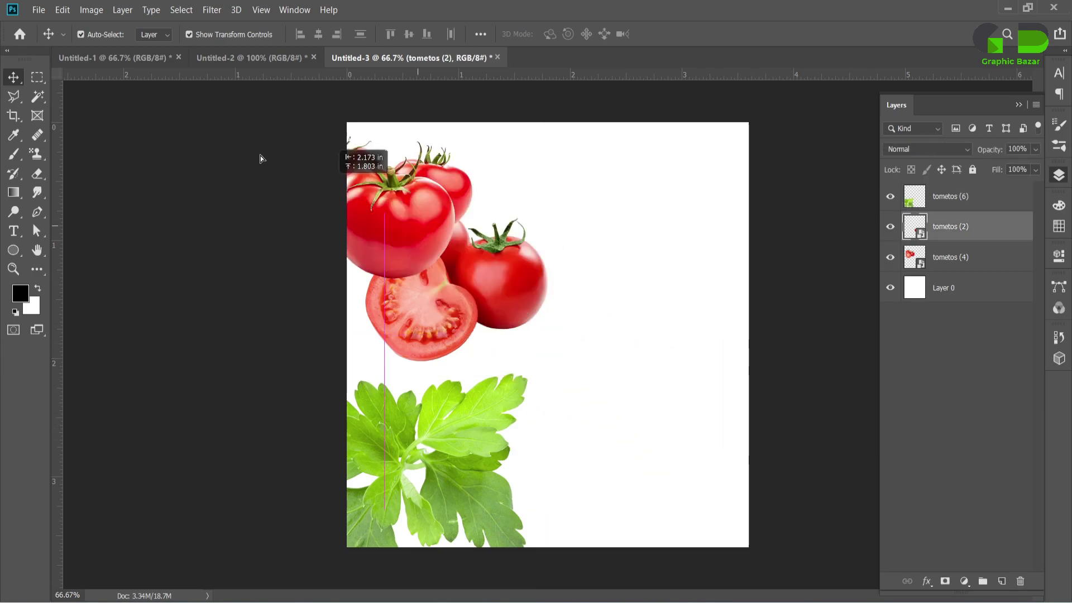
left_click_drag(107, 61, 579, 427)
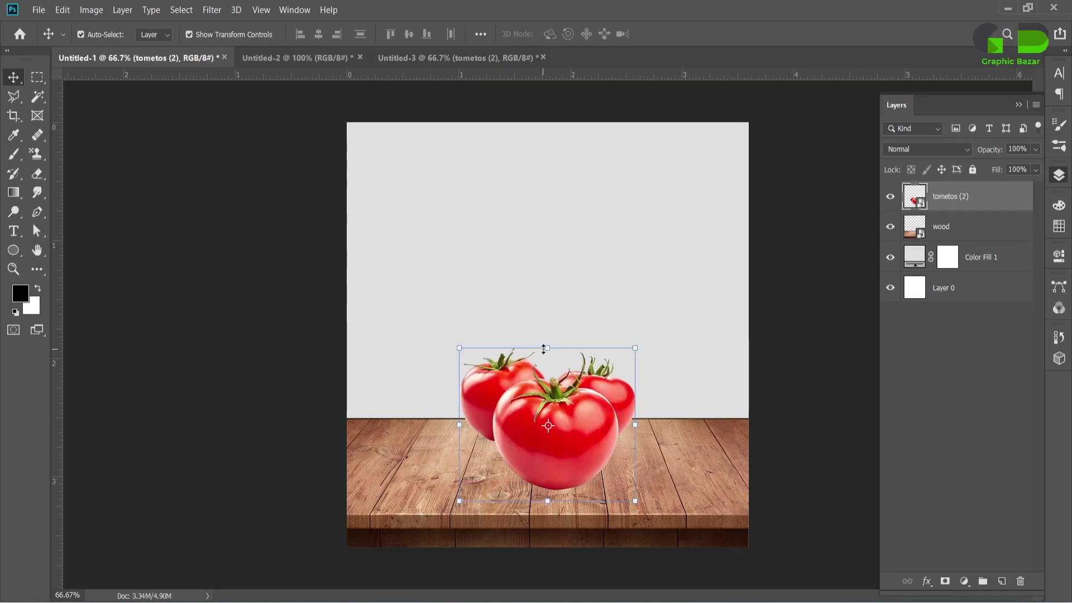
left_click_drag(547, 339, 549, 267)
left_click_drag(585, 380, 585, 412)
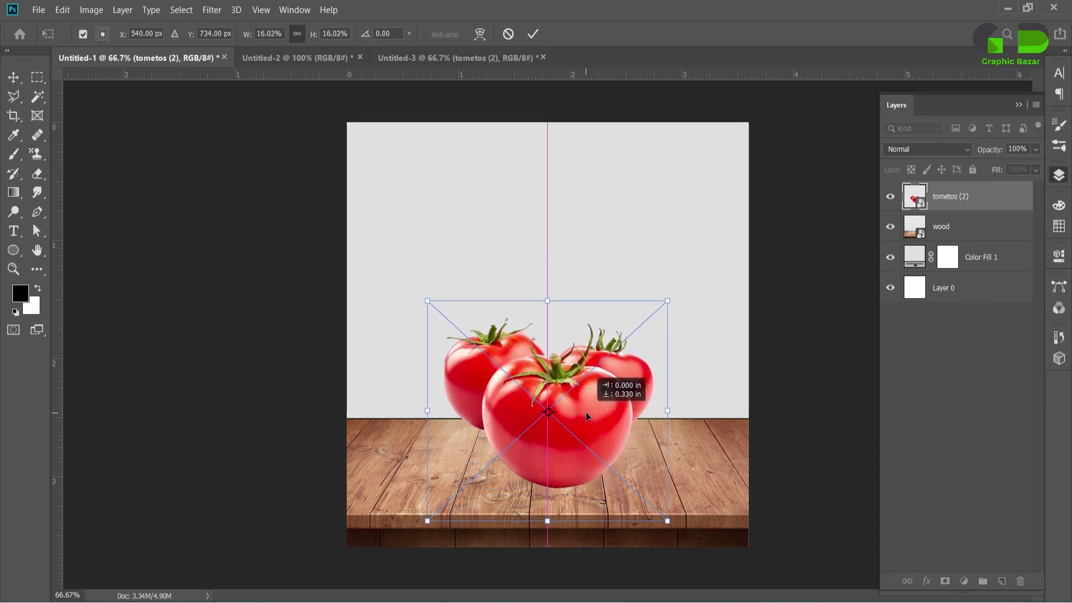
left_click_drag(610, 423, 609, 429)
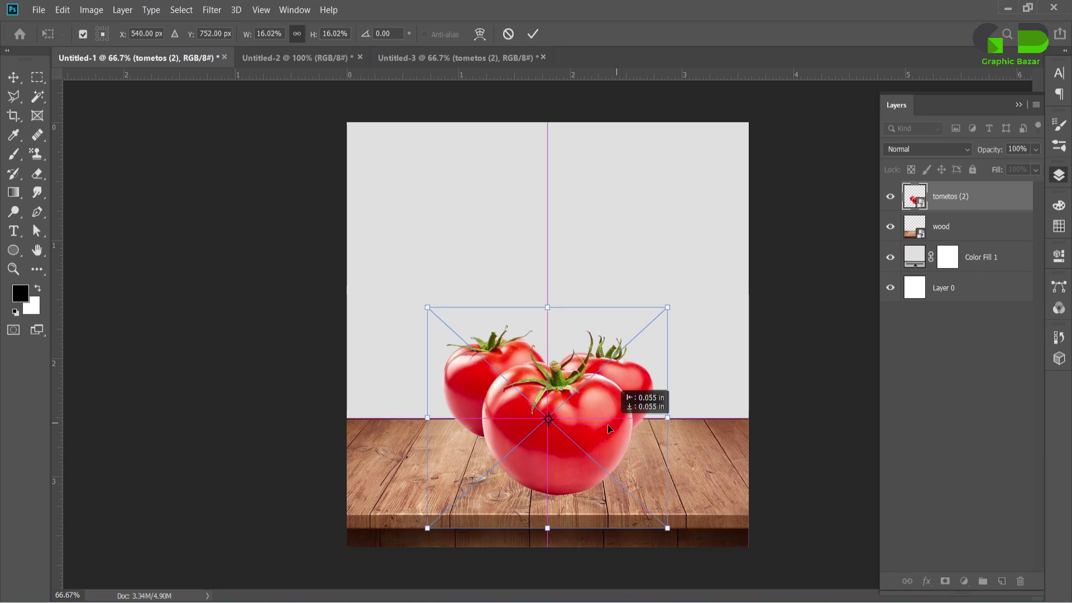
left_click(942, 441)
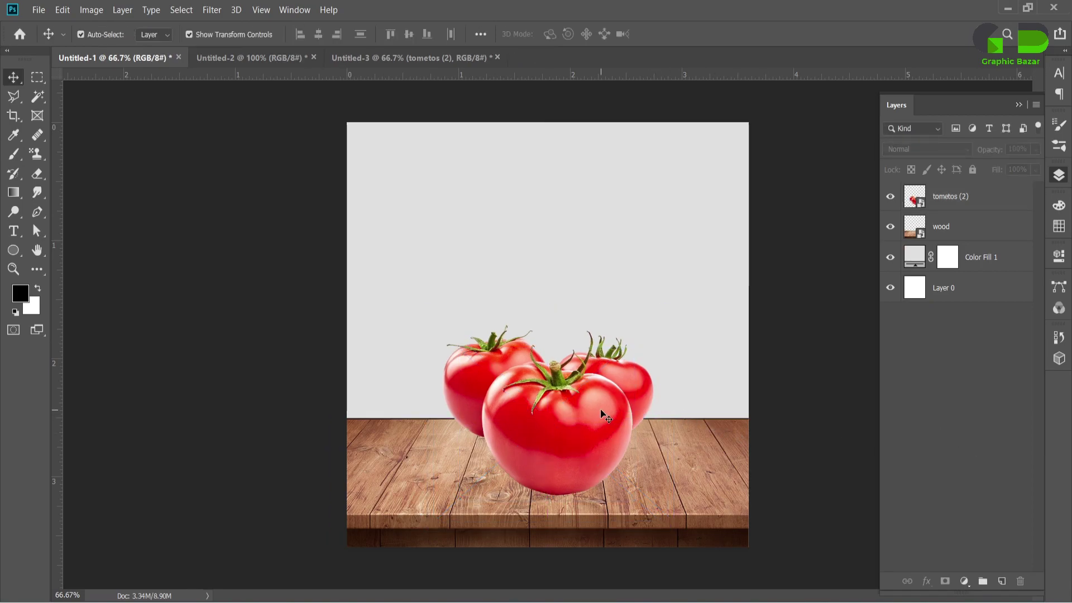
Make the wooden tabletop taller by raising its top edge.
left_click(701, 464)
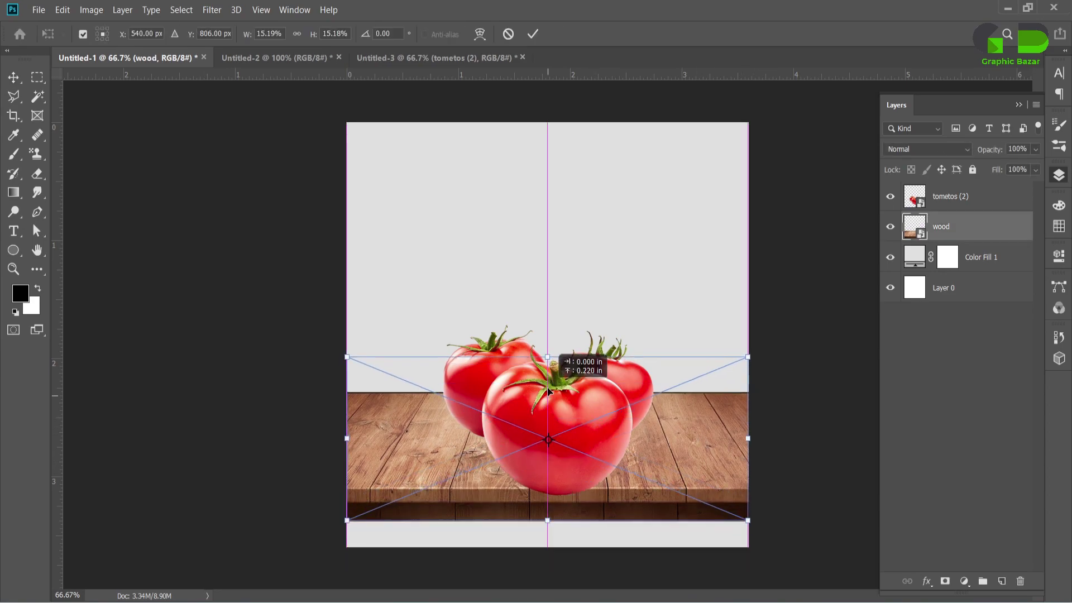
left_click_drag(545, 416, 547, 354)
left_click_drag(546, 508, 554, 549)
left_click(975, 454)
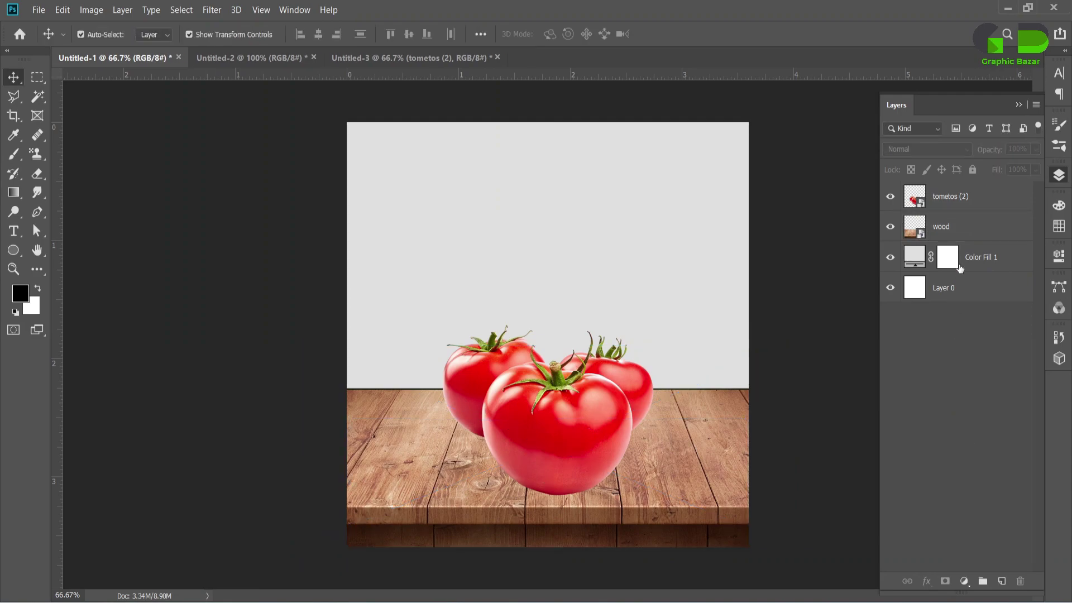
Enlarge the tomato cluster further and lower it onto the tabletop.
left_click(966, 199)
key("ctrl+t")
left_click_drag(555, 317, 548, 253)
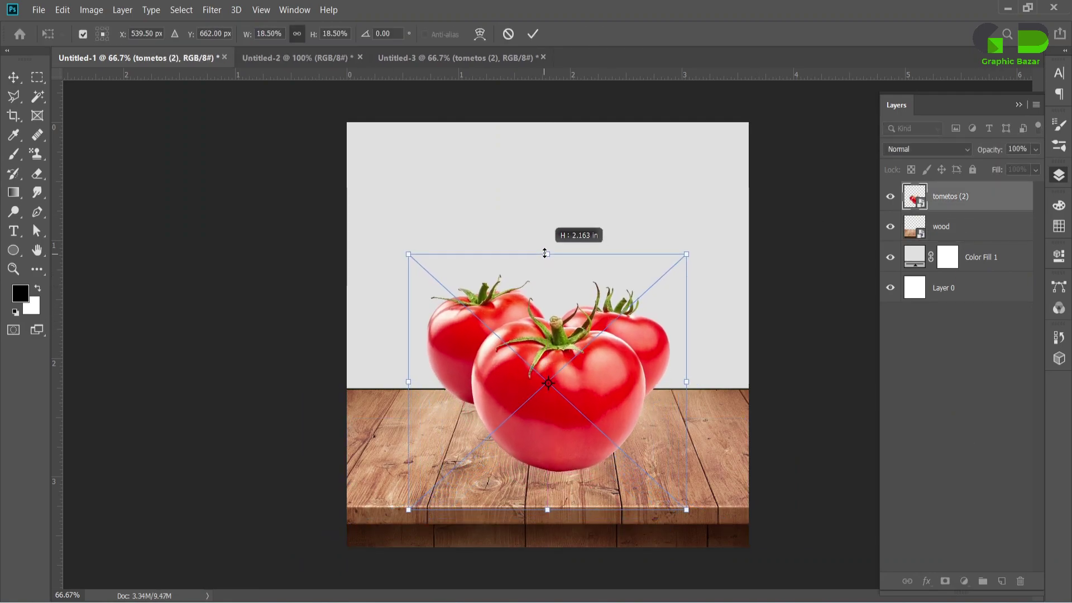
left_click_drag(554, 379, 554, 389)
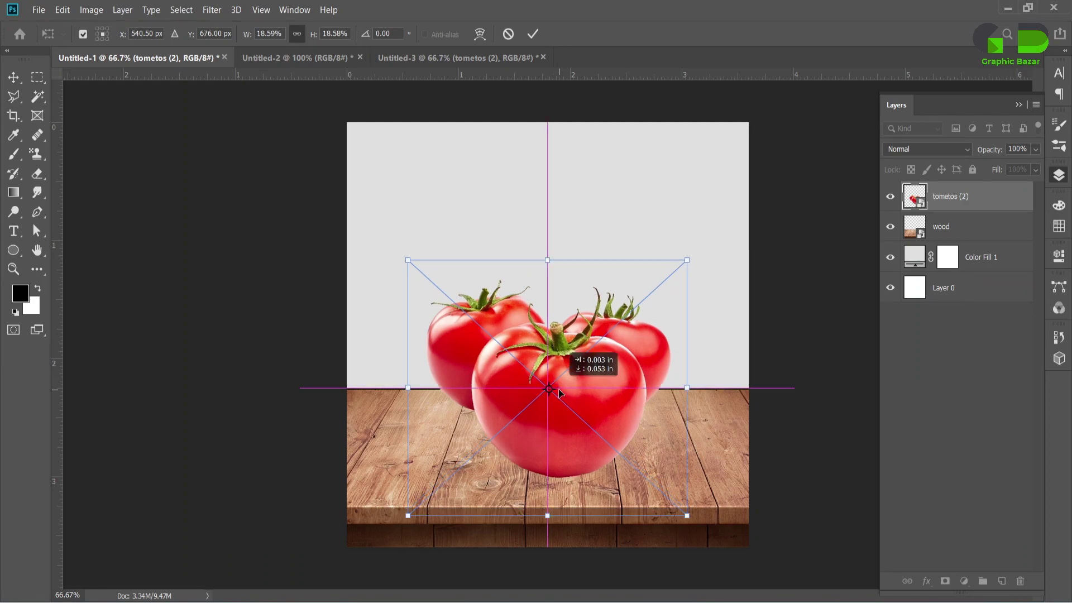
left_click(969, 419)
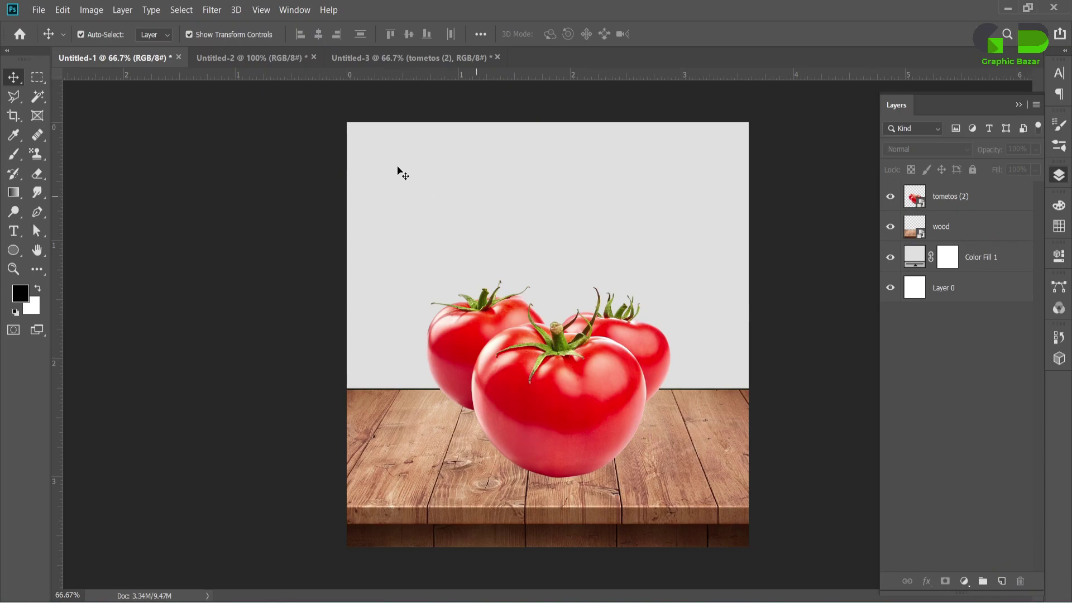
Bring the parsley sprig from Untitled-3 into Untitled-1 and convert it to a smart object.
left_click(419, 64)
left_click_drag(464, 410, 74, 21)
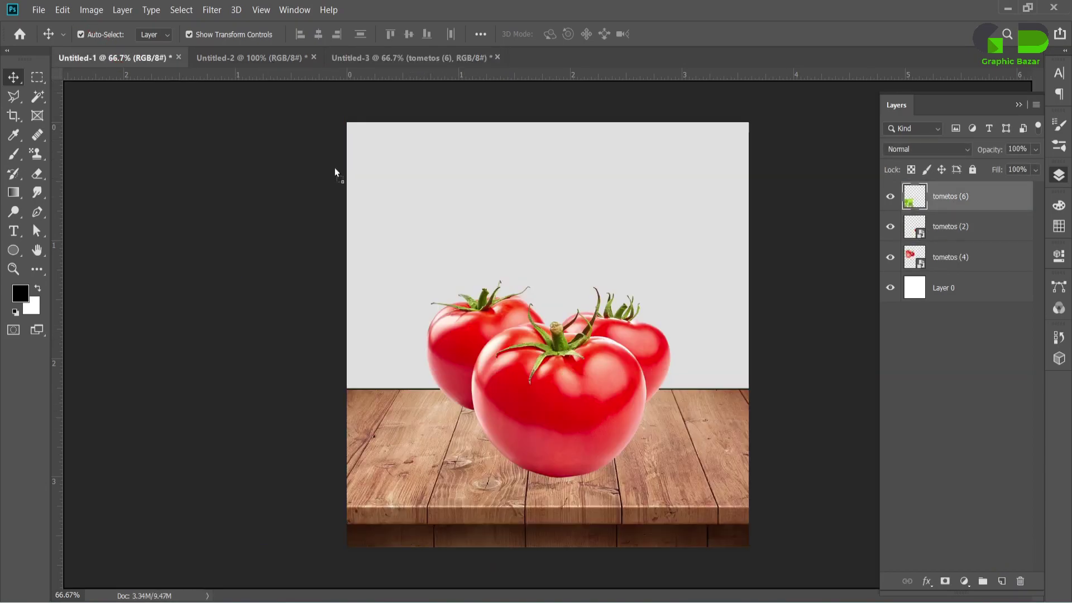
left_click_drag(117, 63, 537, 218)
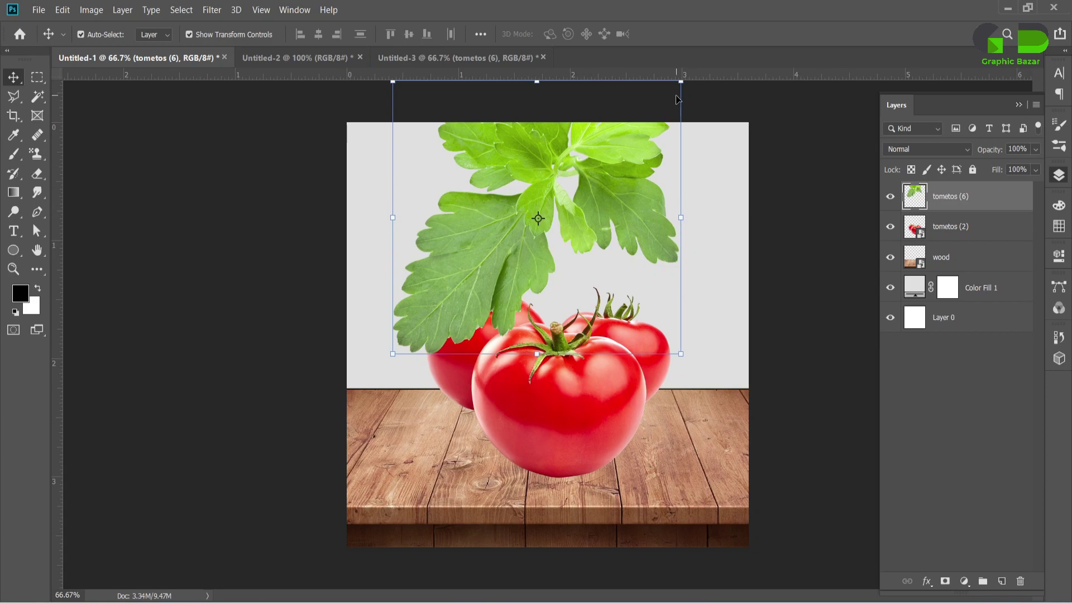
right_click(983, 198)
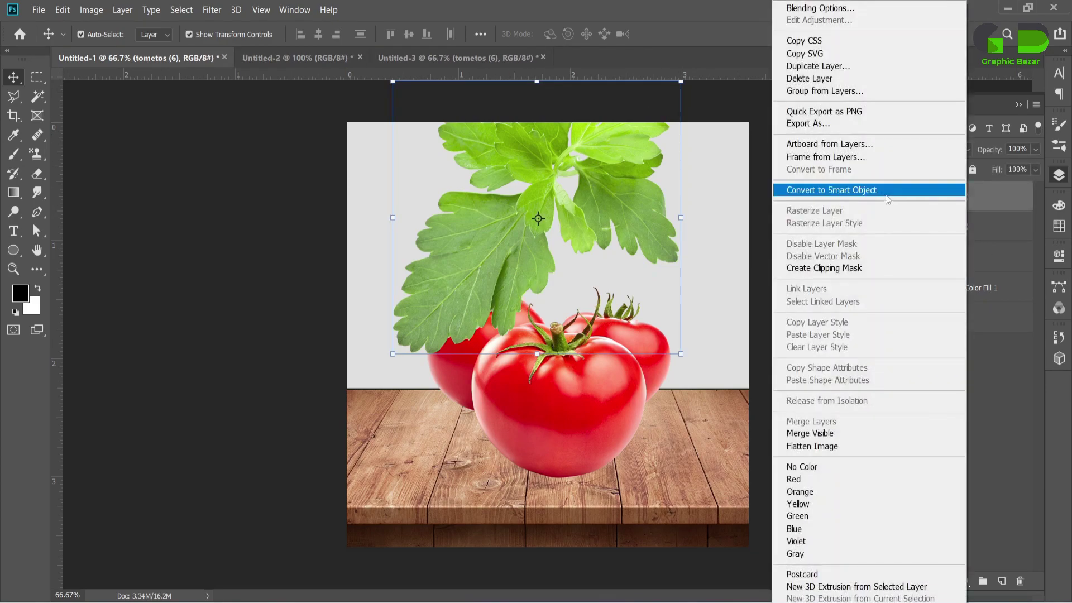
left_click(887, 191)
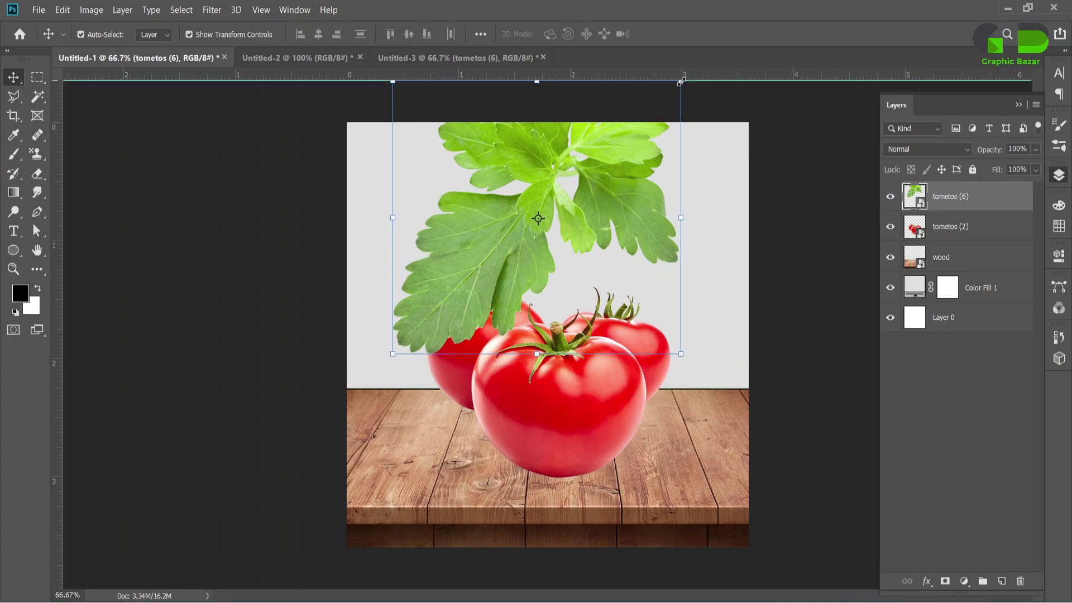
Shrink the parsley into the top-right corner and duplicate it to the top-left.
left_click_drag(680, 80, 593, 163)
left_click_drag(537, 223, 758, 180)
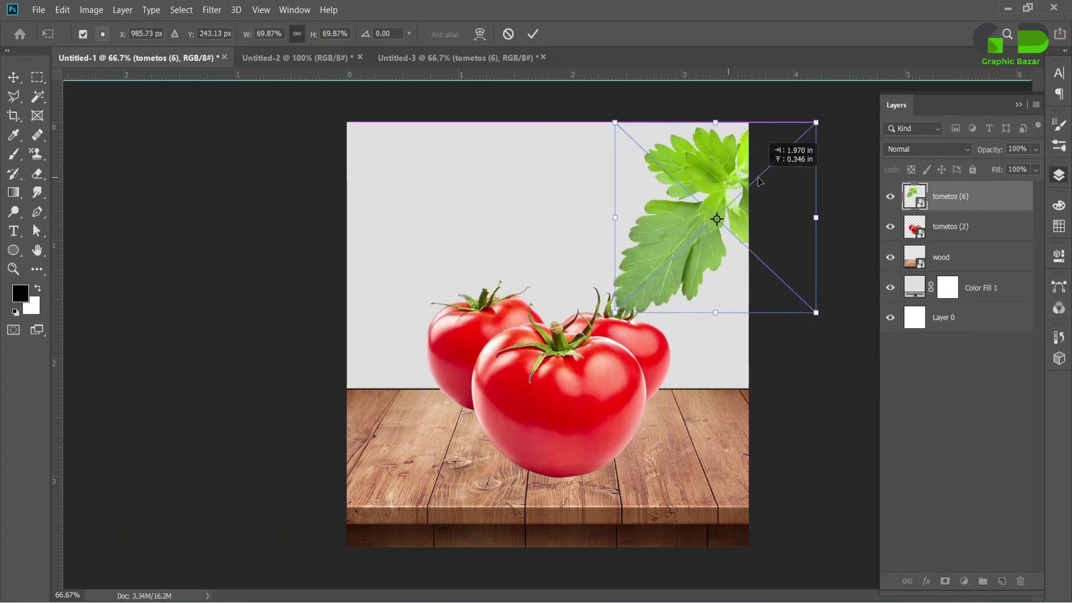
mouse_move(816, 121)
left_mouse_down()
mouse_move(761, 167)
mouse_move(777, 158)
left_mouse_up()
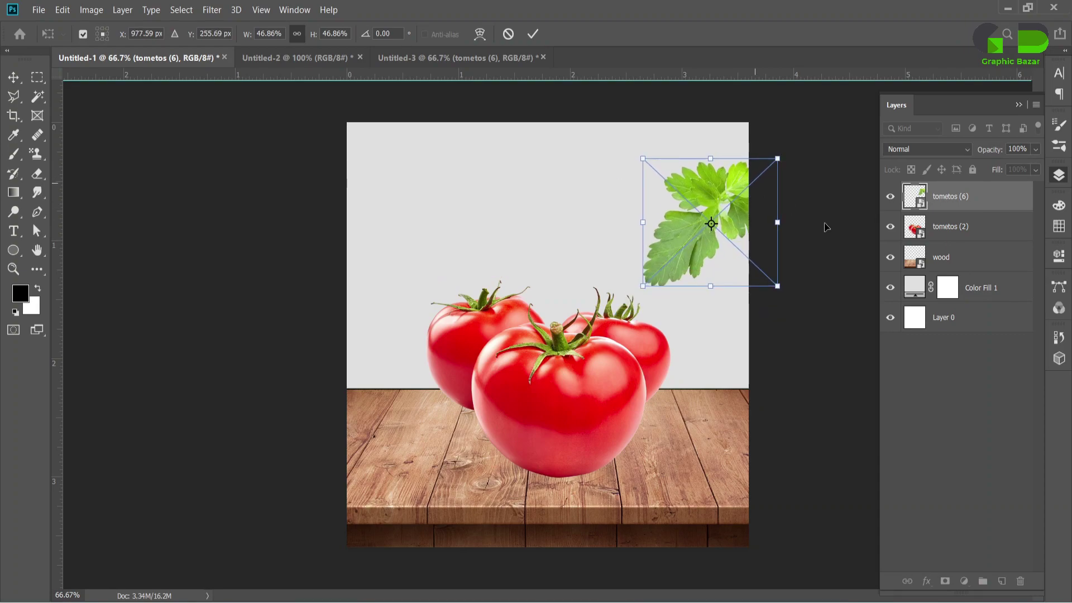
key("Return")
left_click_drag(676, 244, 383, 242)
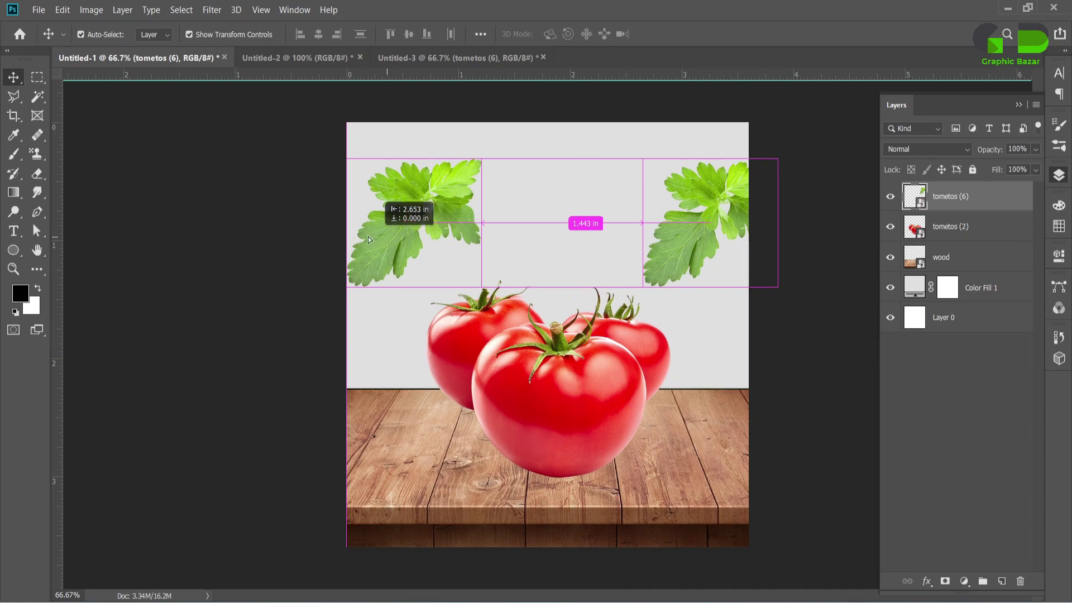
left_click_drag(383, 241, 363, 235)
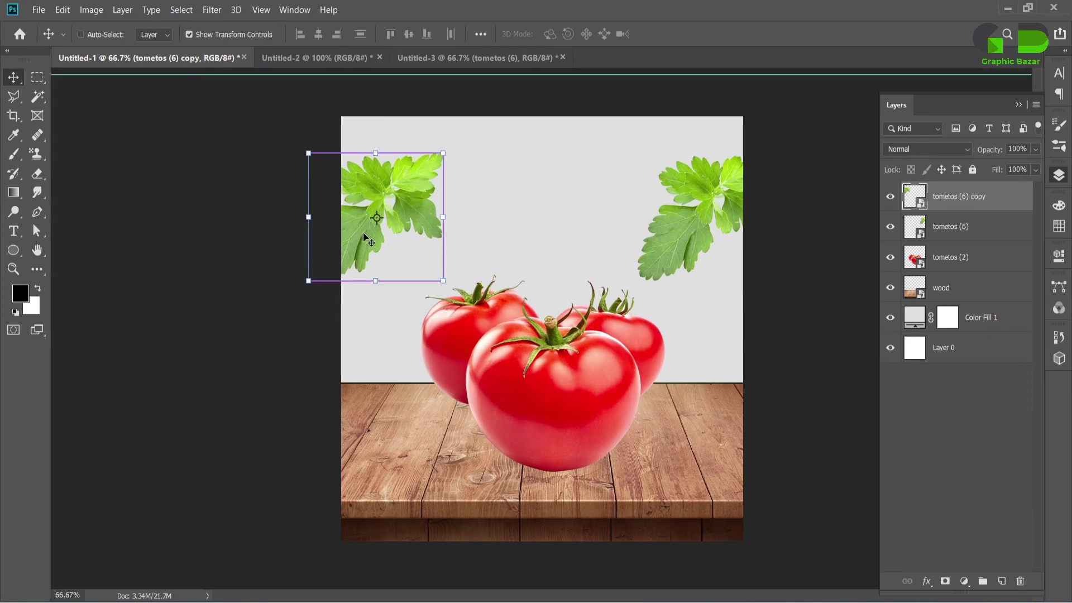
Flip the top-left parsley copy horizontally to mirror the right sprig.
key("ctrl+t")
right_click(382, 223)
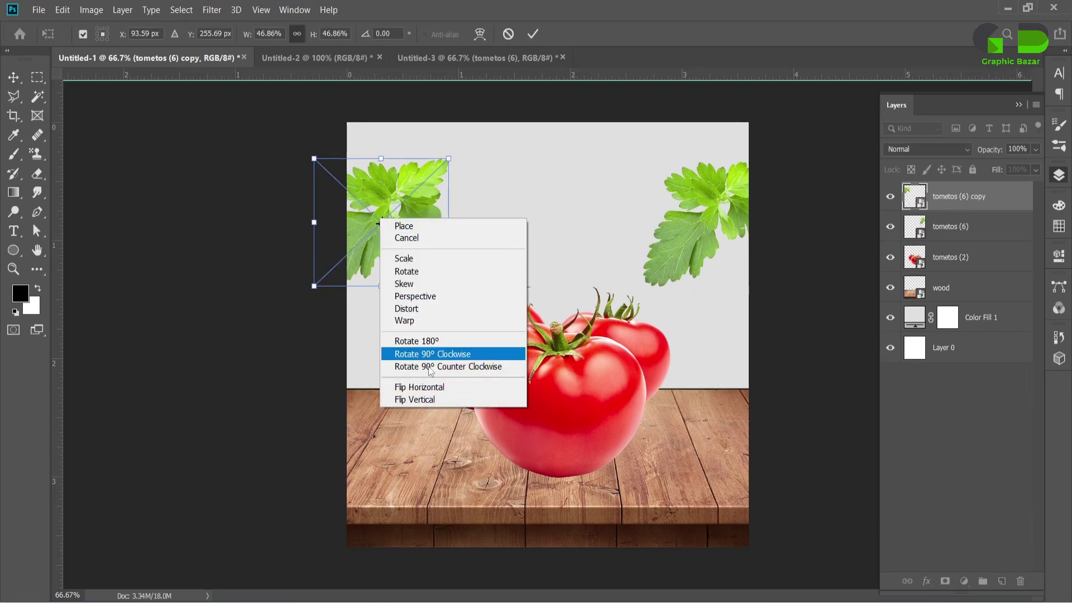
left_click(407, 386)
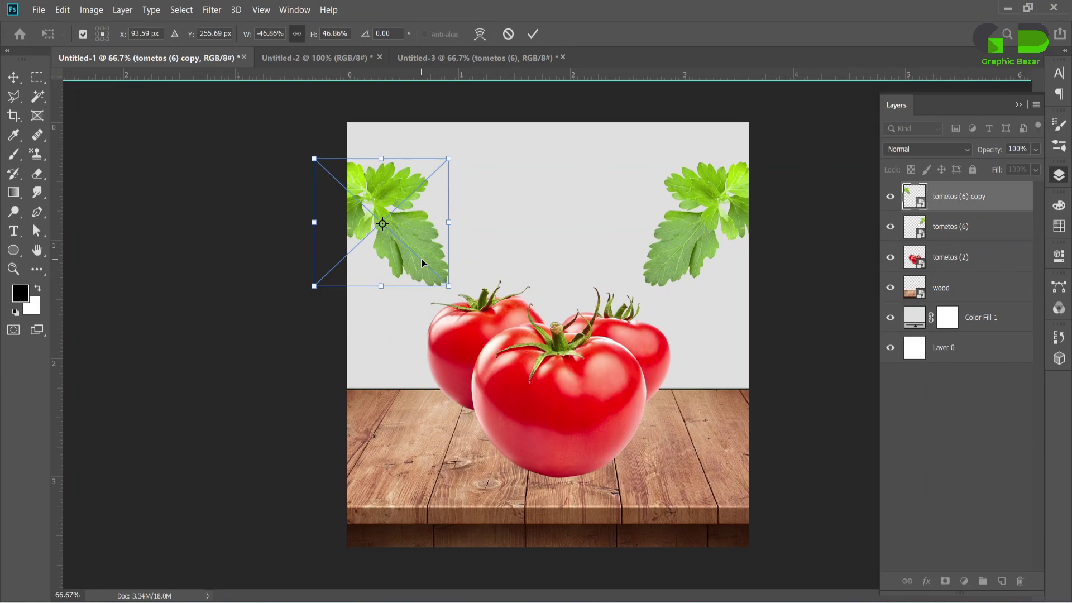
left_click(982, 451)
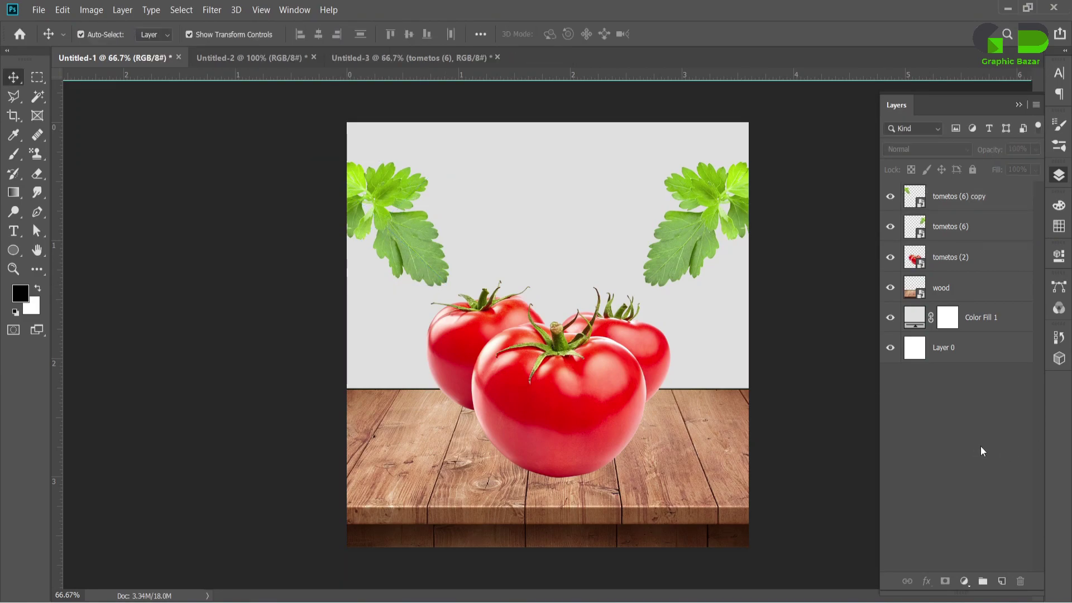
Merge both parsley layers into a single layer, tometos (6) copy, and select it.
left_click(967, 201)
left_click(956, 227, "shift")
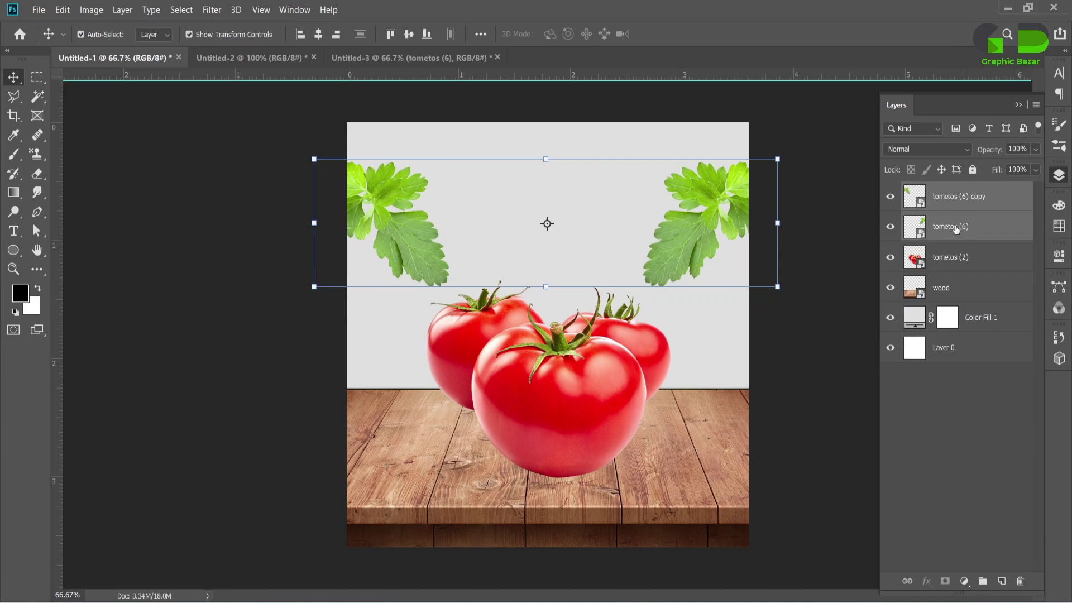
right_click(956, 226)
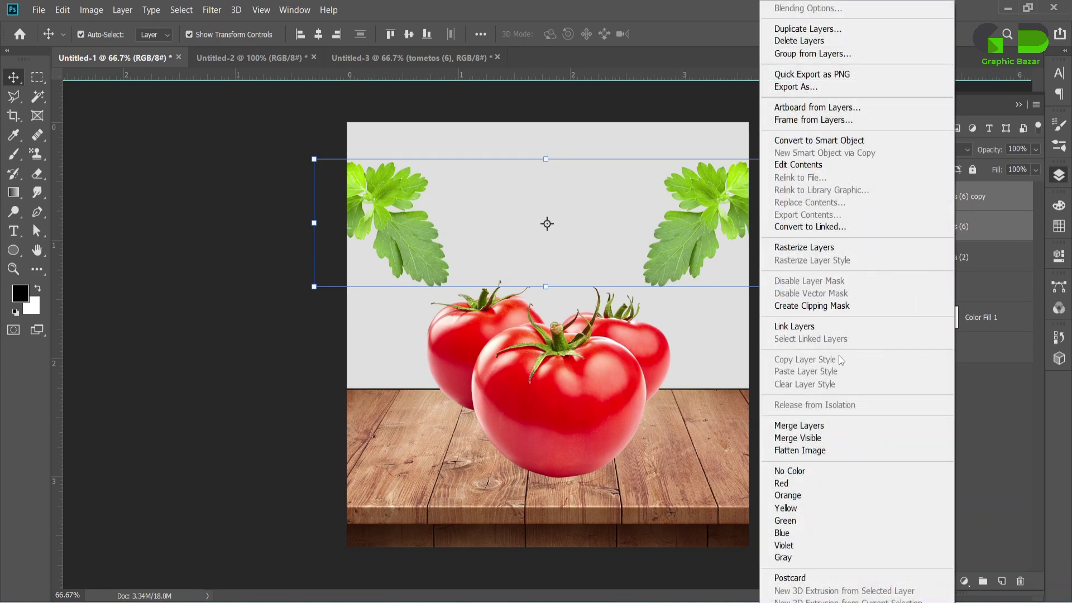
left_click(820, 427)
right_click(952, 196)
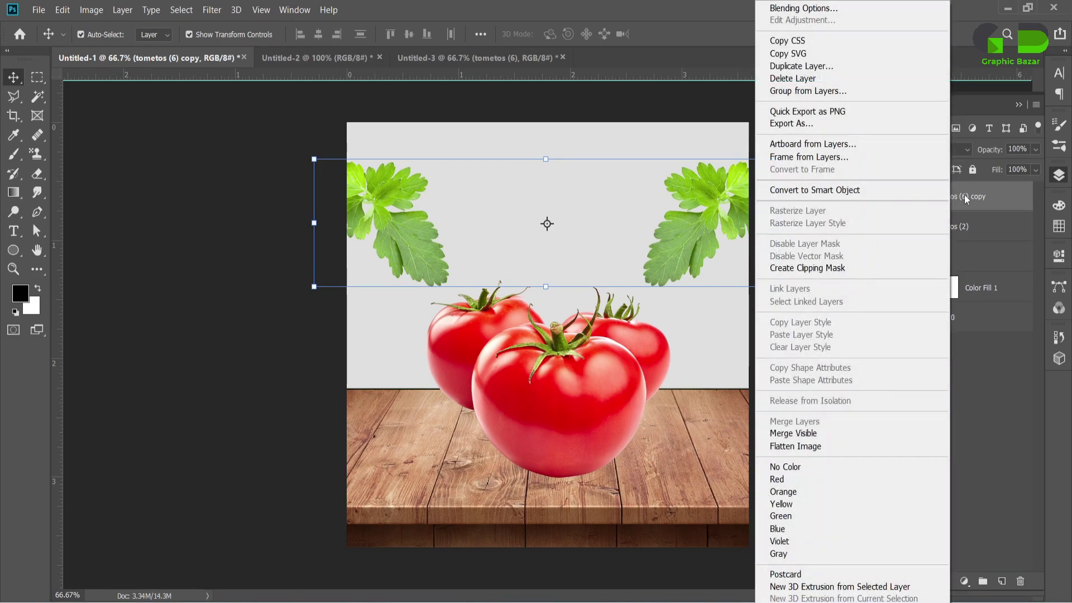
left_click(1004, 200)
left_click(952, 400)
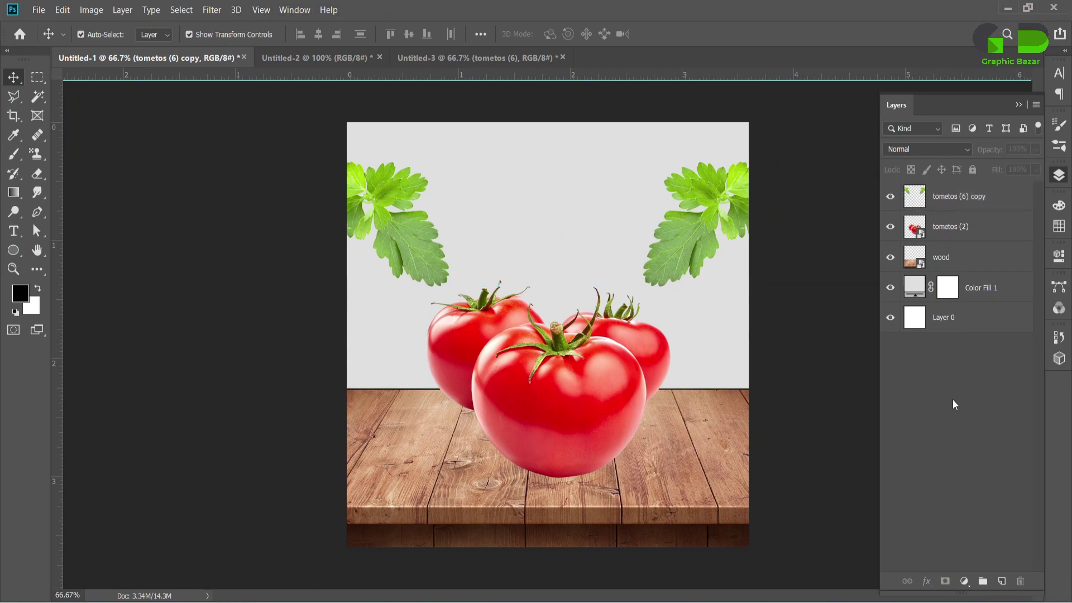
left_click(971, 198)
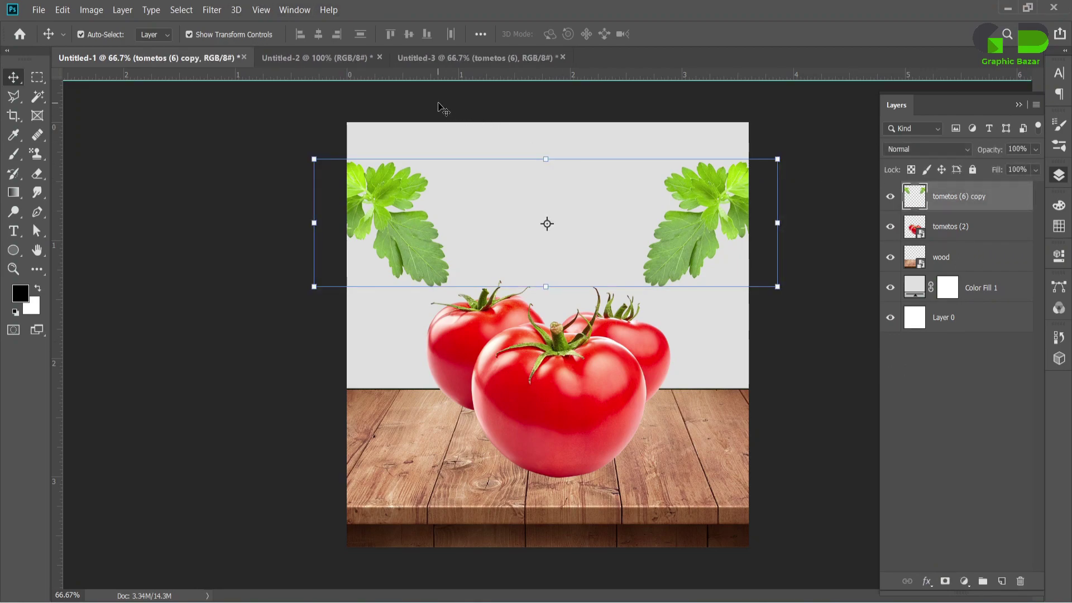
Blur the merged parsley layer with a 3-pixel Gaussian Blur.
left_click(213, 10)
mouse_move(220, 167)
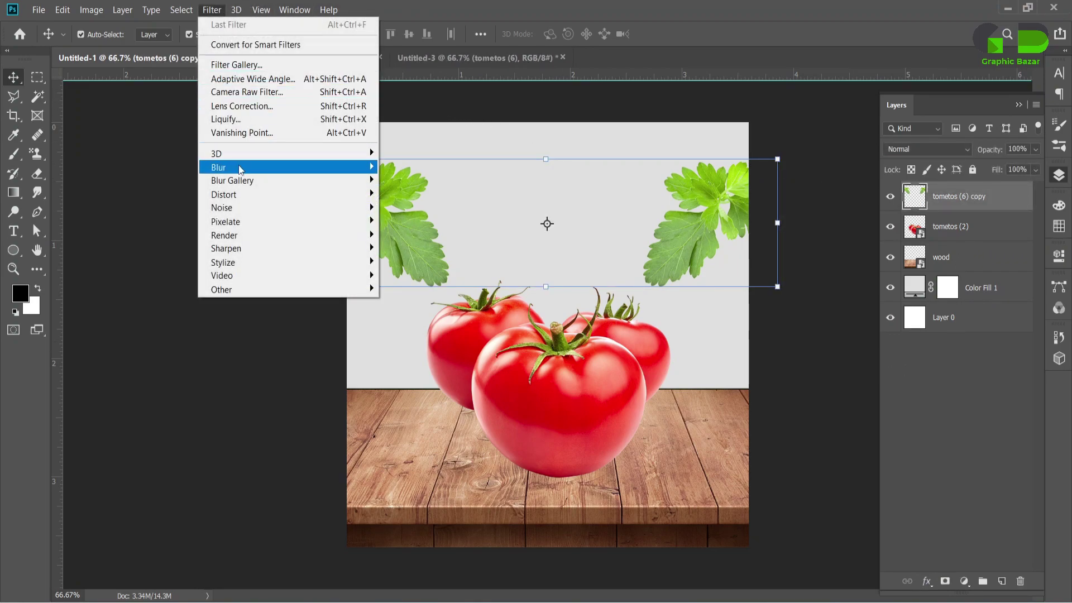
left_click(433, 222)
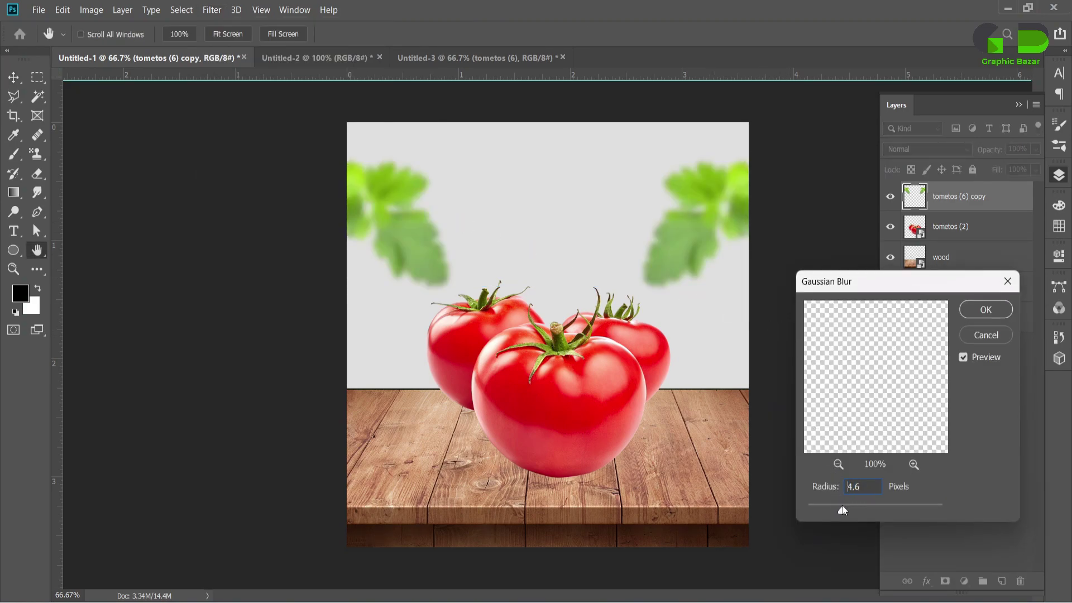
left_click_drag(842, 509, 836, 511)
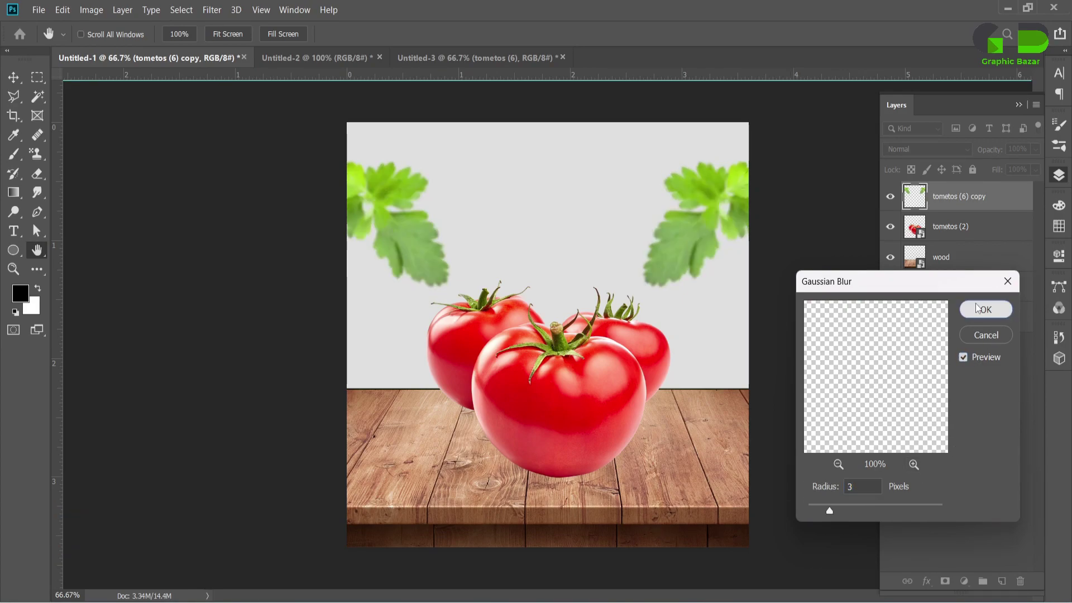
left_click(984, 310)
left_click(971, 448)
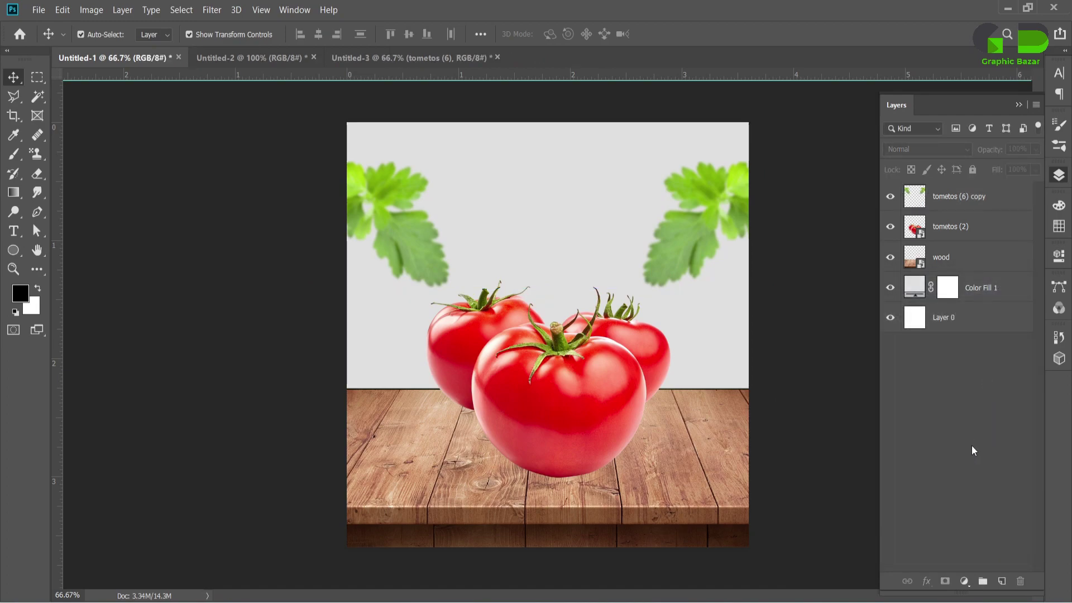
Nudge the tomatoes lower, add a new layer, and pick a soft, flattened round brush.
left_click_drag(580, 402, 575, 411)
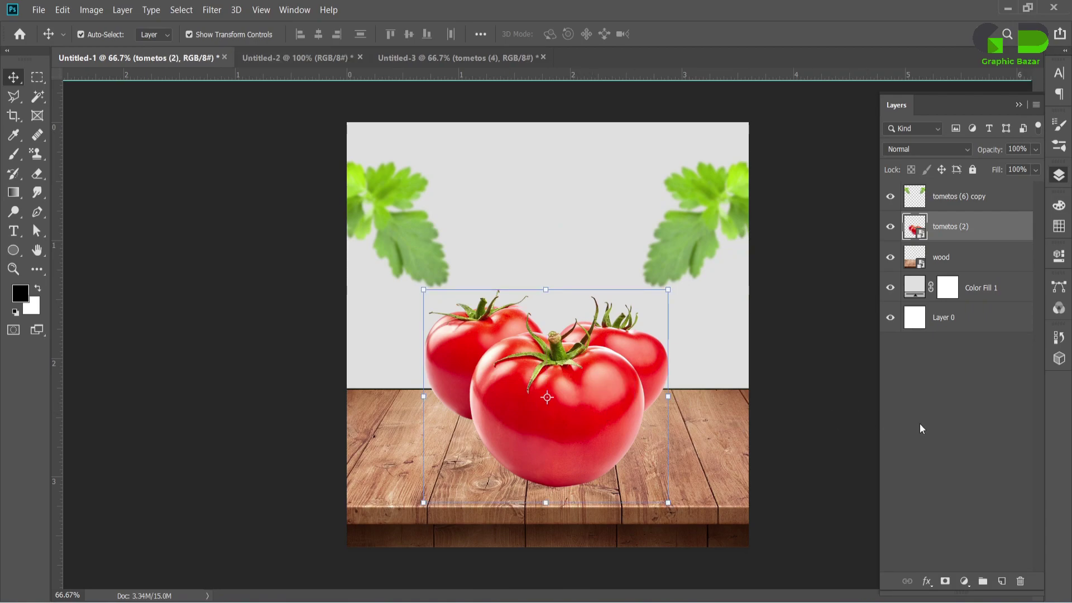
left_click(946, 425)
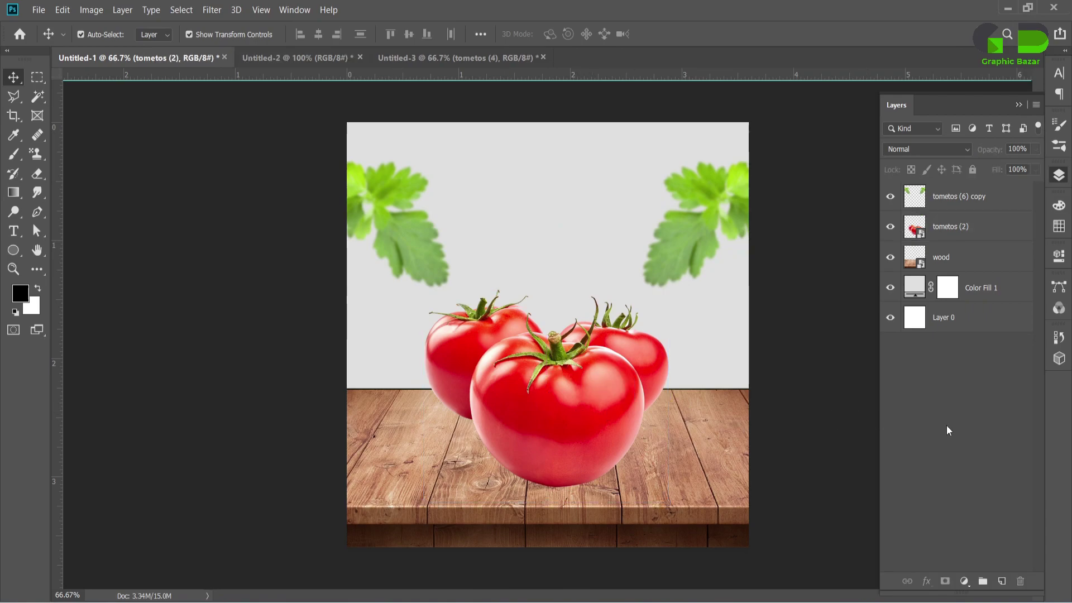
left_click(1002, 581)
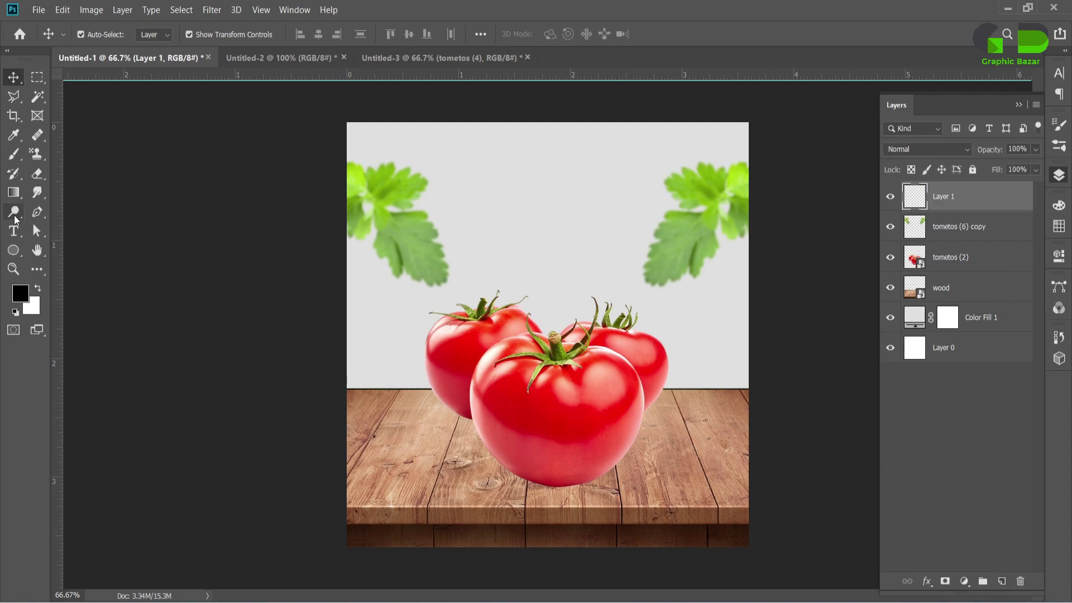
left_click(14, 154)
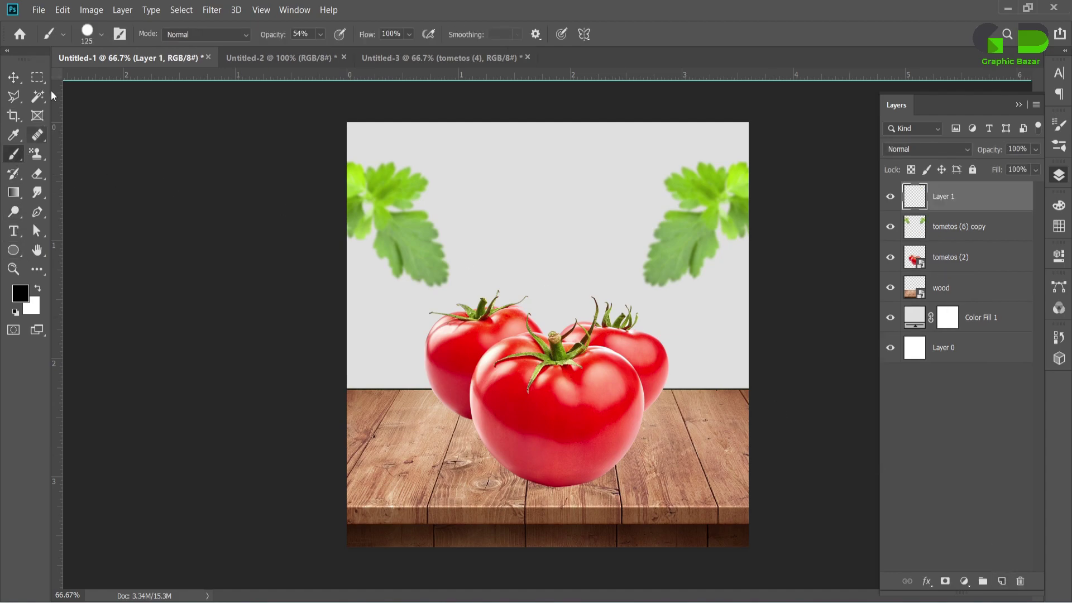
left_click(101, 36)
left_click(51, 147)
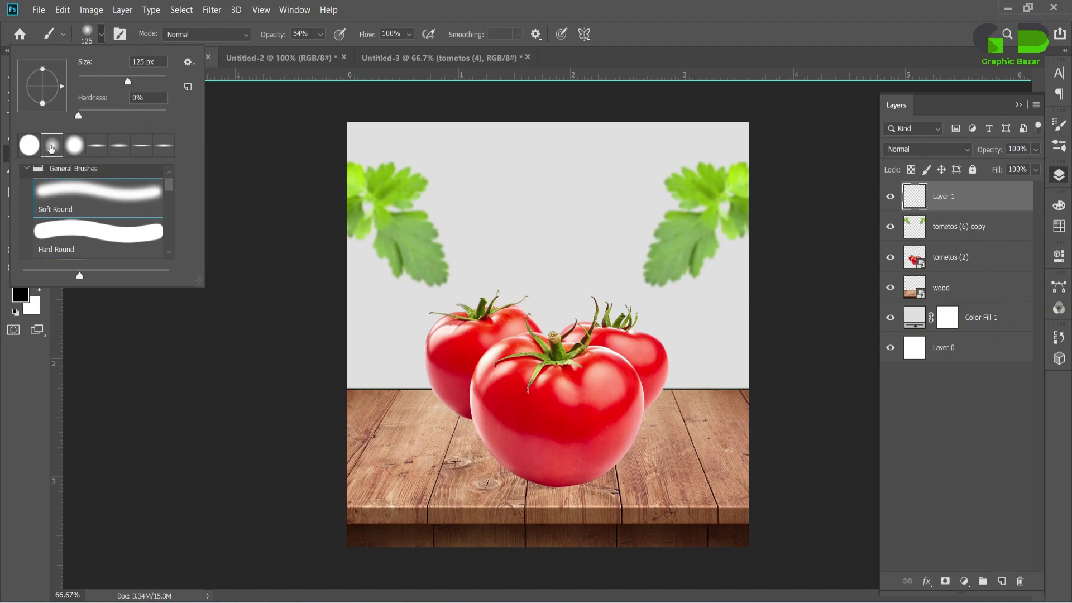
left_click_drag(43, 103, 43, 89)
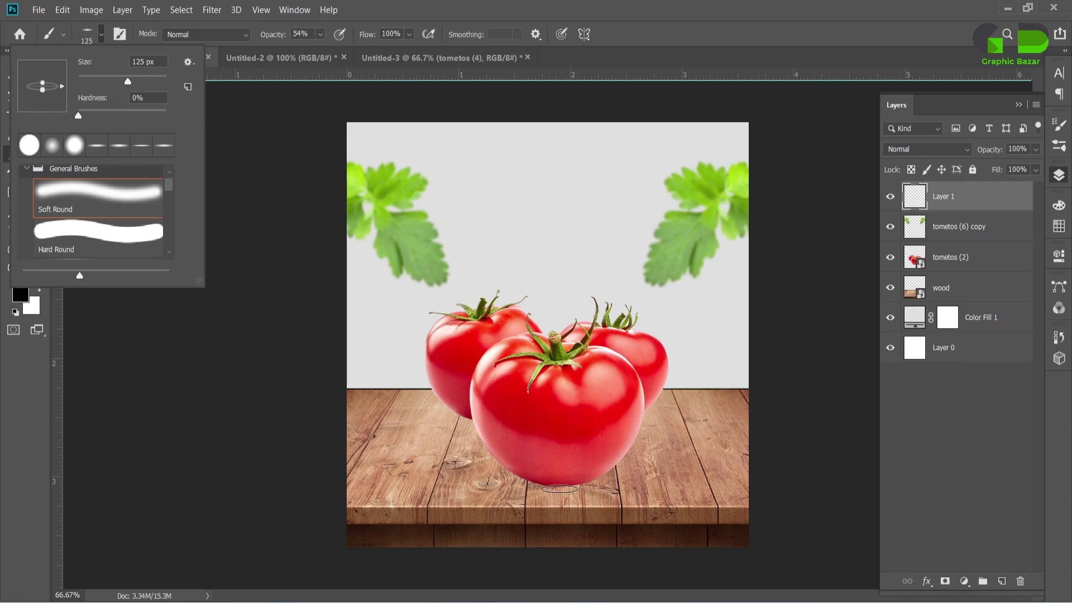
left_click(626, 34)
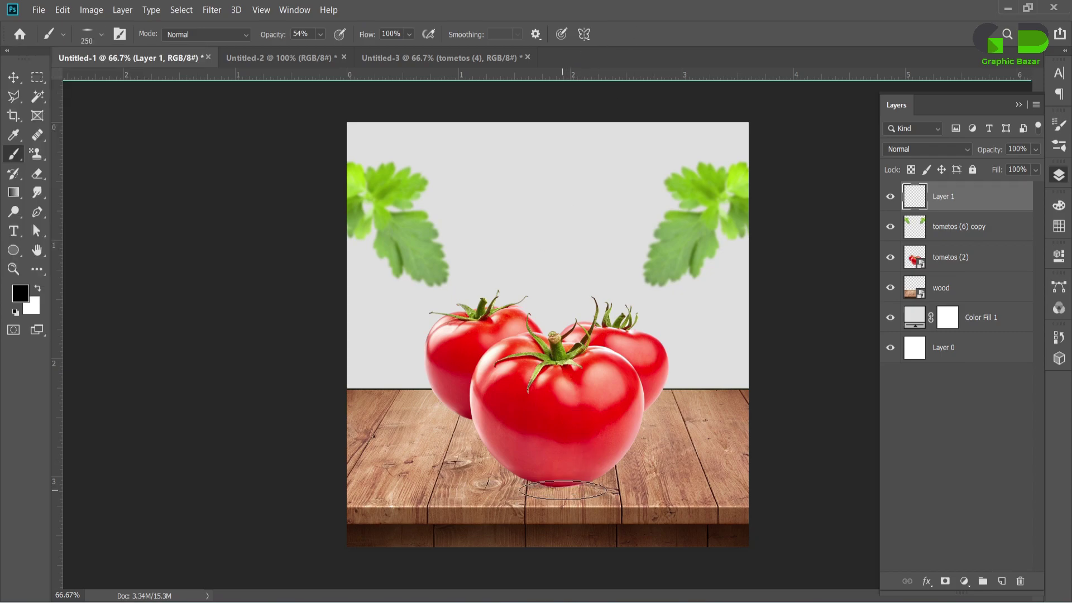
Dab a shadow under the front tomato and move Layer 1 just above the wood.
key("bracketright")
key("bracketright")
key("bracketright")
left_click(556, 481)
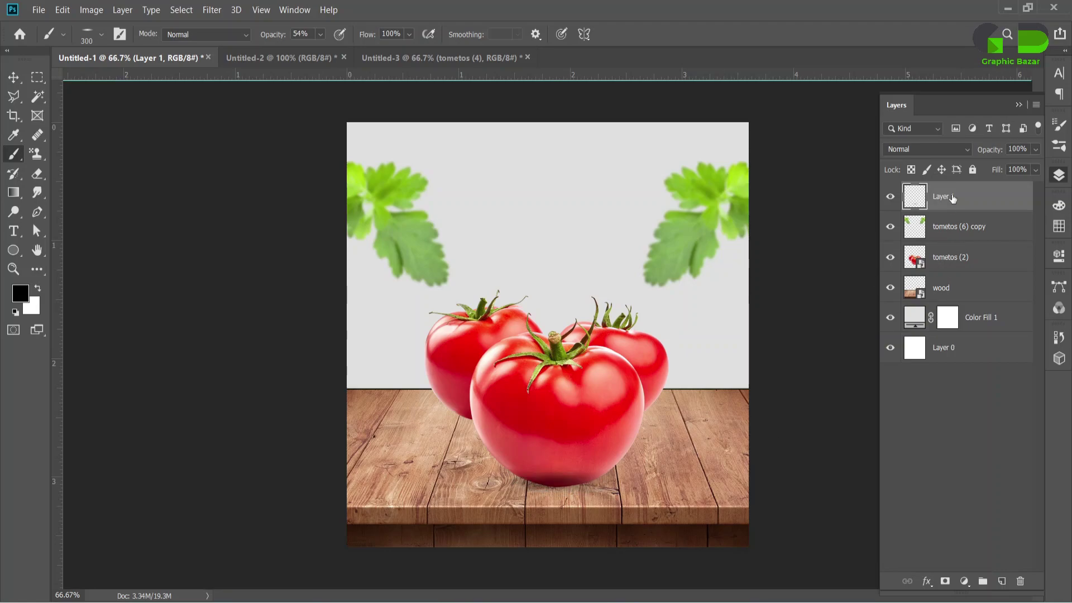
left_click_drag(949, 196, 954, 282)
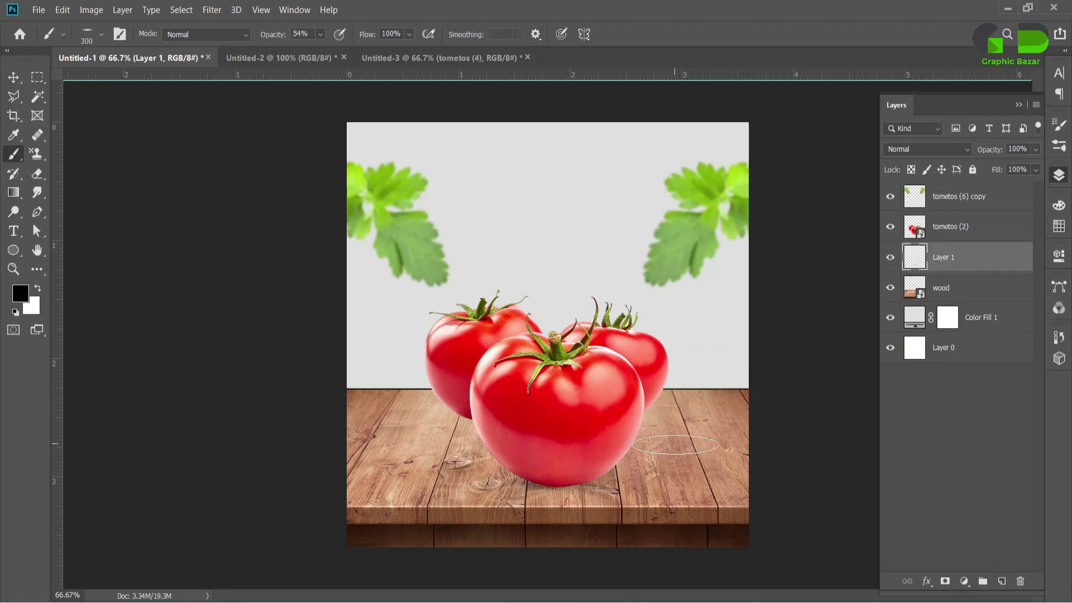
key("ctrl+z")
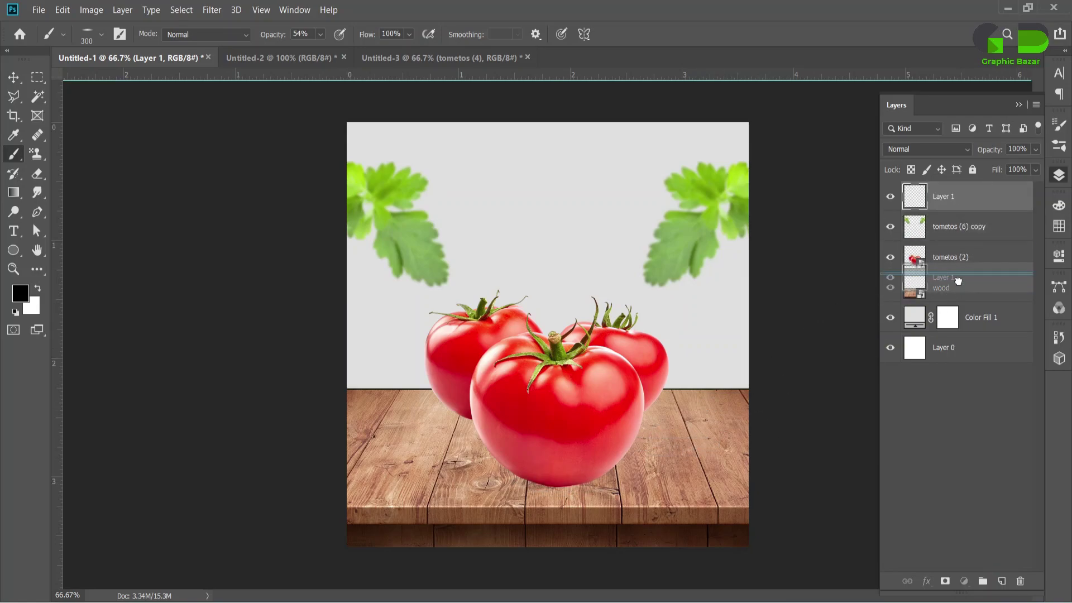
left_click_drag(960, 206, 954, 274)
Adjust brush size and opacity, then paint a soft black shadow under the front tomato.
key("bracketright")
key("bracketright")
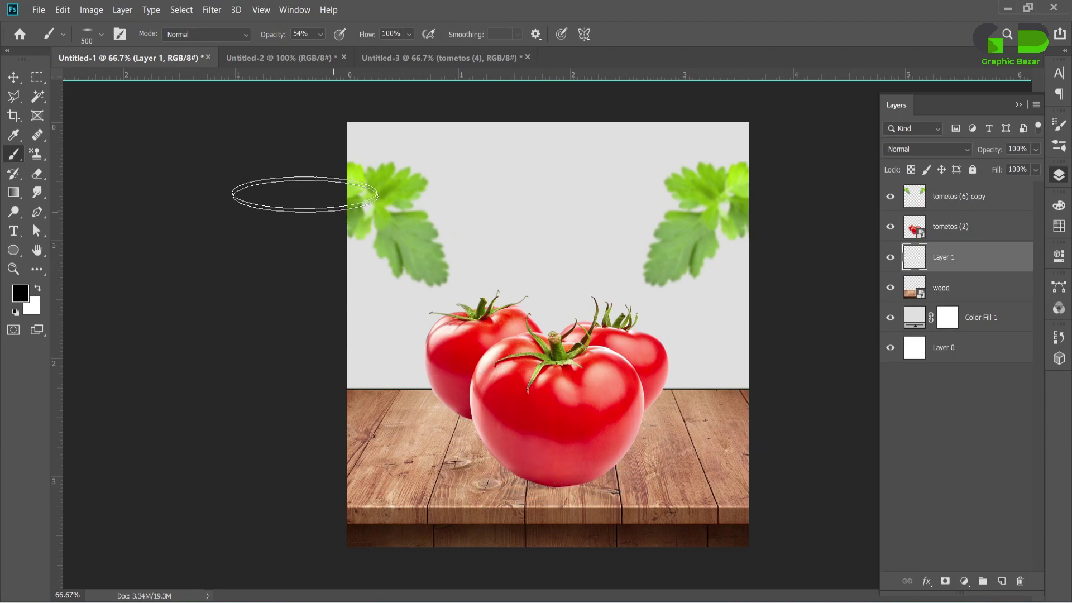
left_click(322, 34)
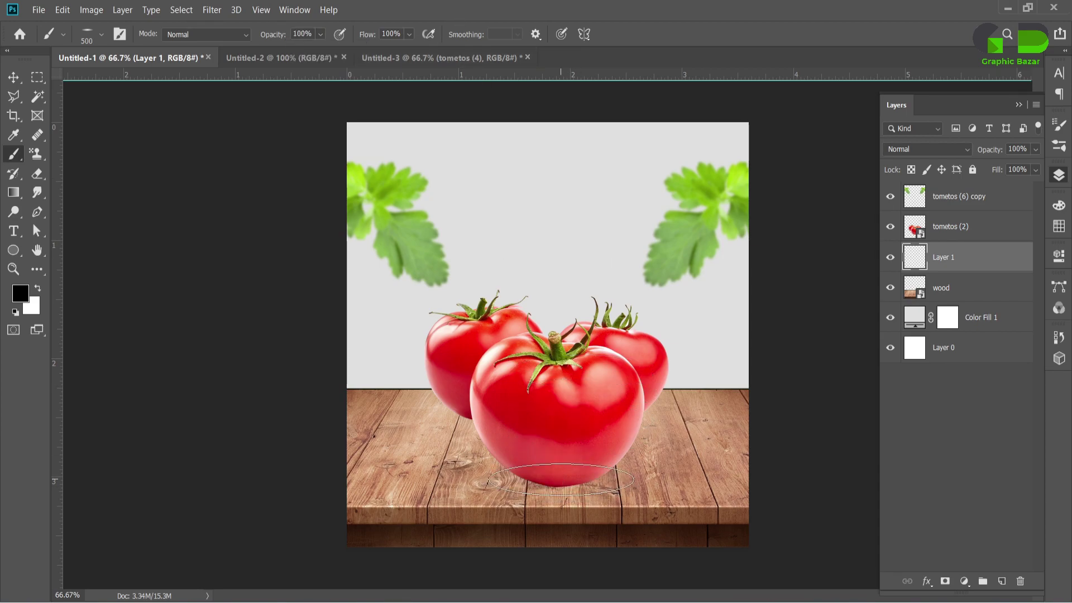
left_click(91, 37)
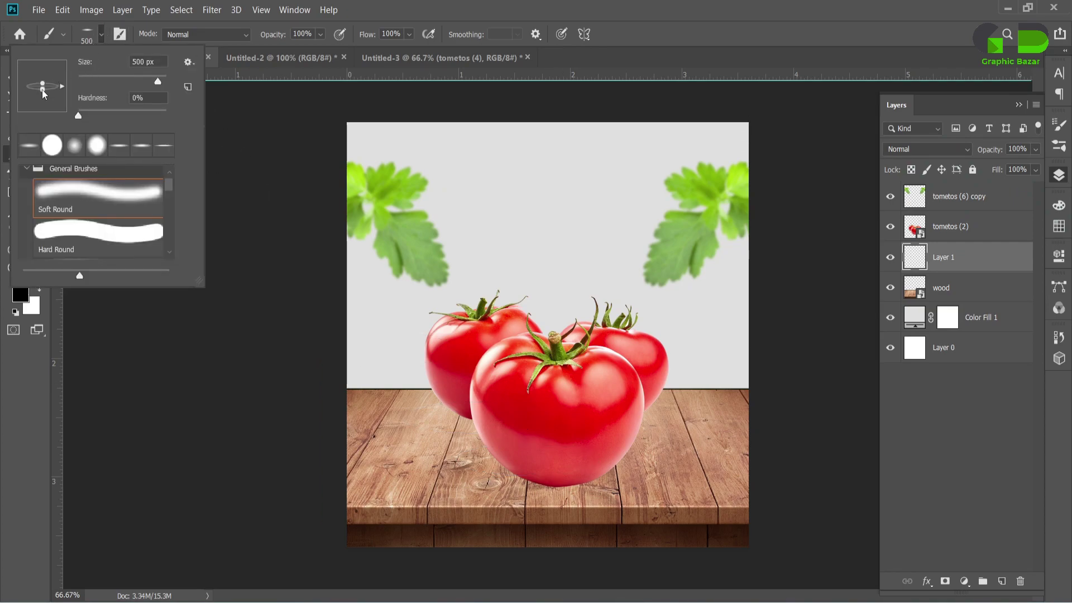
left_click(508, 122)
key("bracketleft")
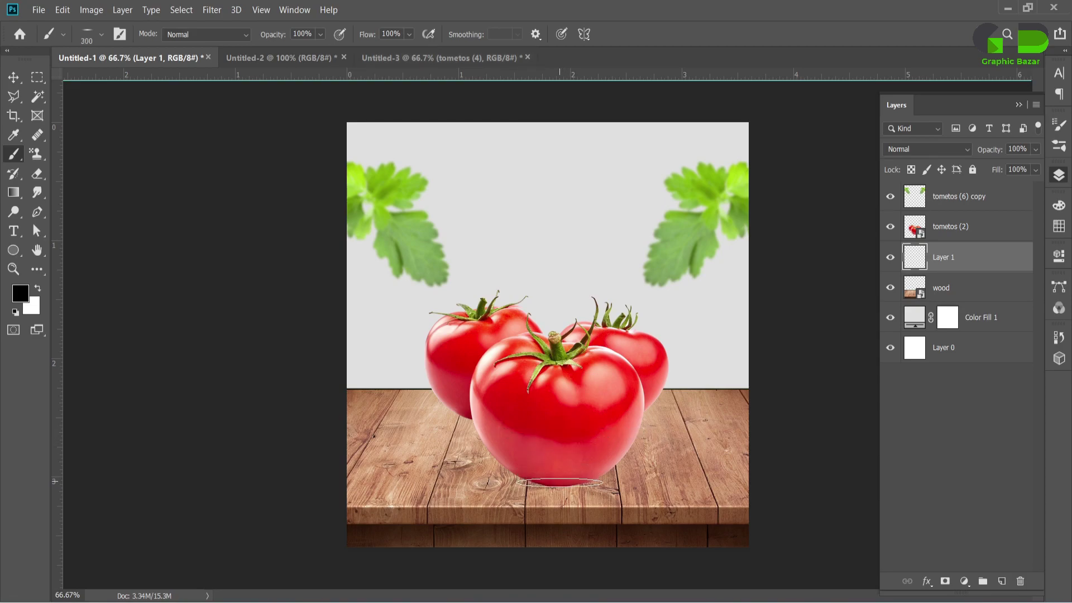
key("bracketright")
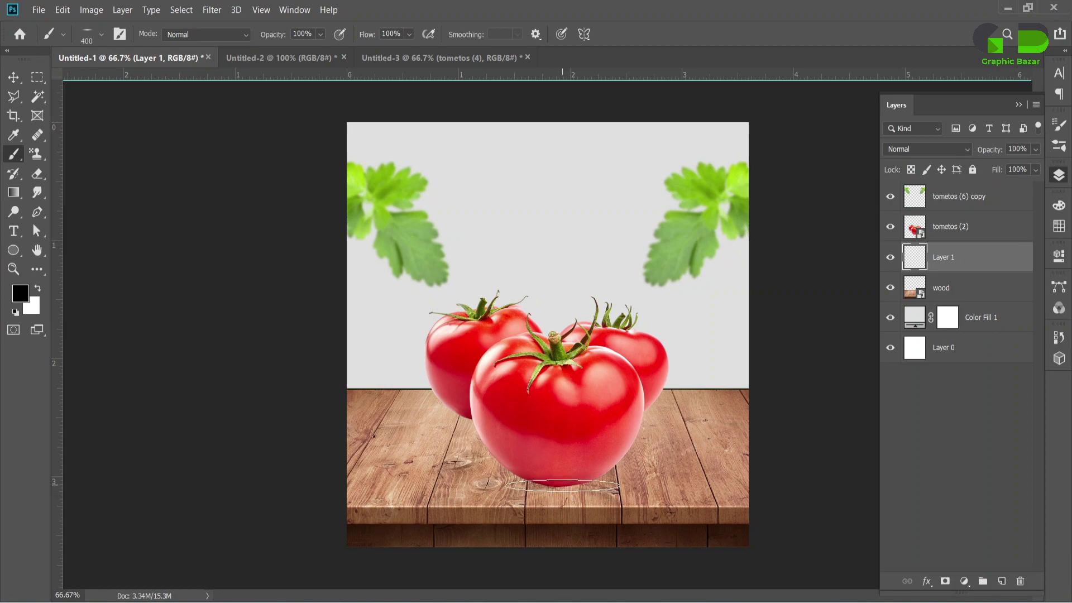
left_click_drag(519, 483, 608, 484)
key("bracketright")
key("bracketright")
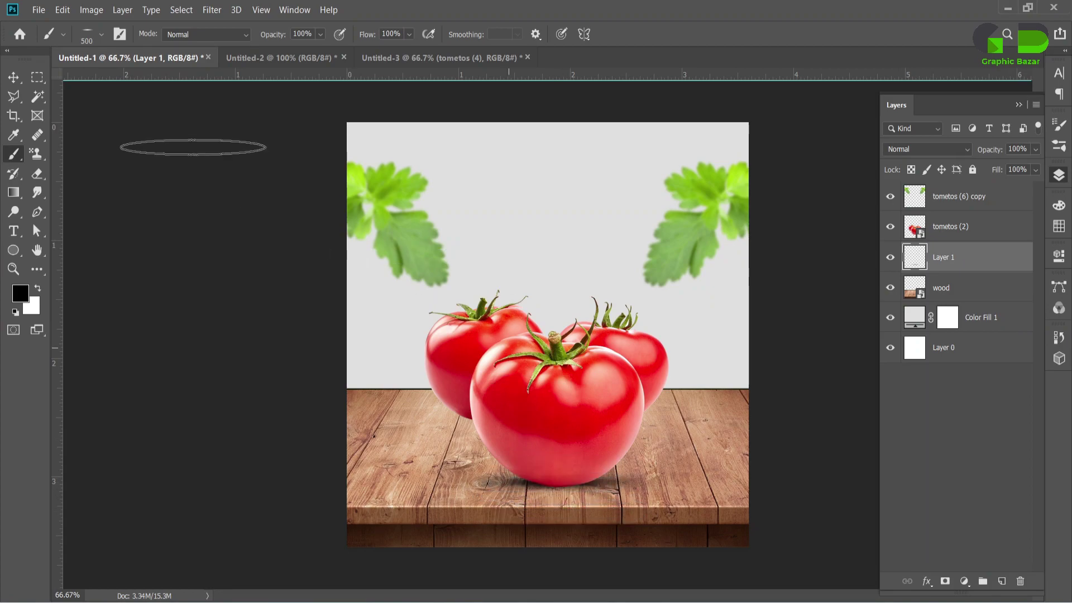
Shrink and reposition the front tomato's shadow beneath it.
left_click(13, 77)
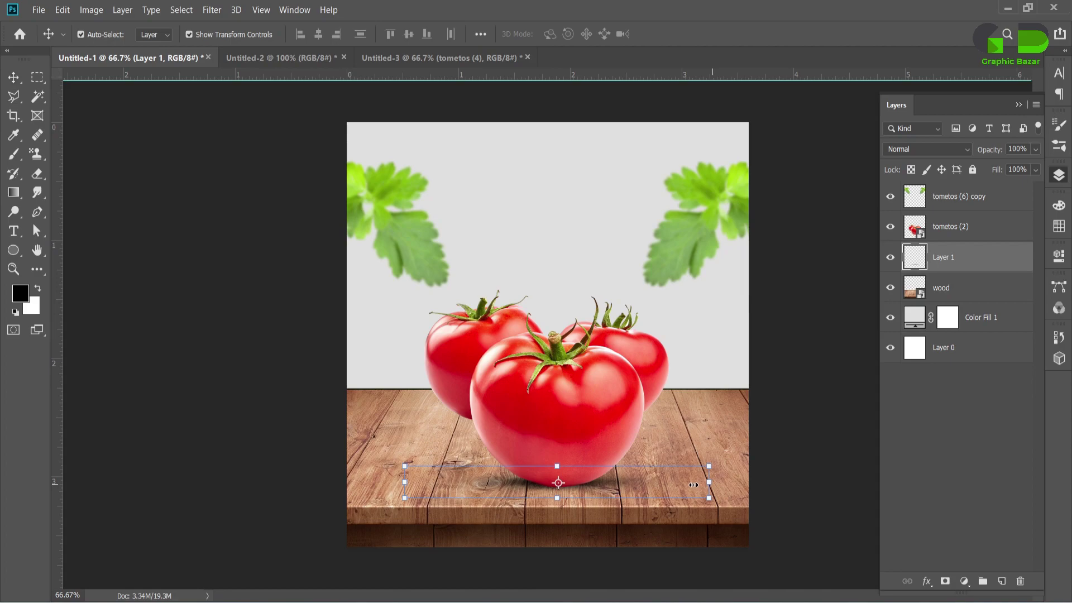
left_click_drag(709, 484, 668, 481)
left_click_drag(406, 481, 419, 481)
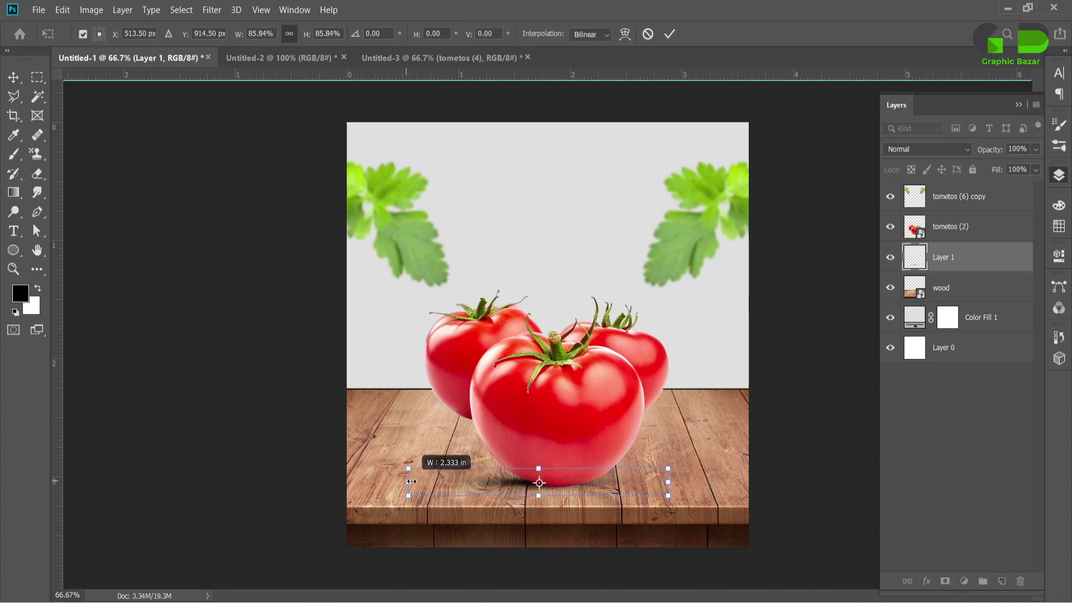
left_click_drag(578, 479, 469, 424)
left_click(926, 521)
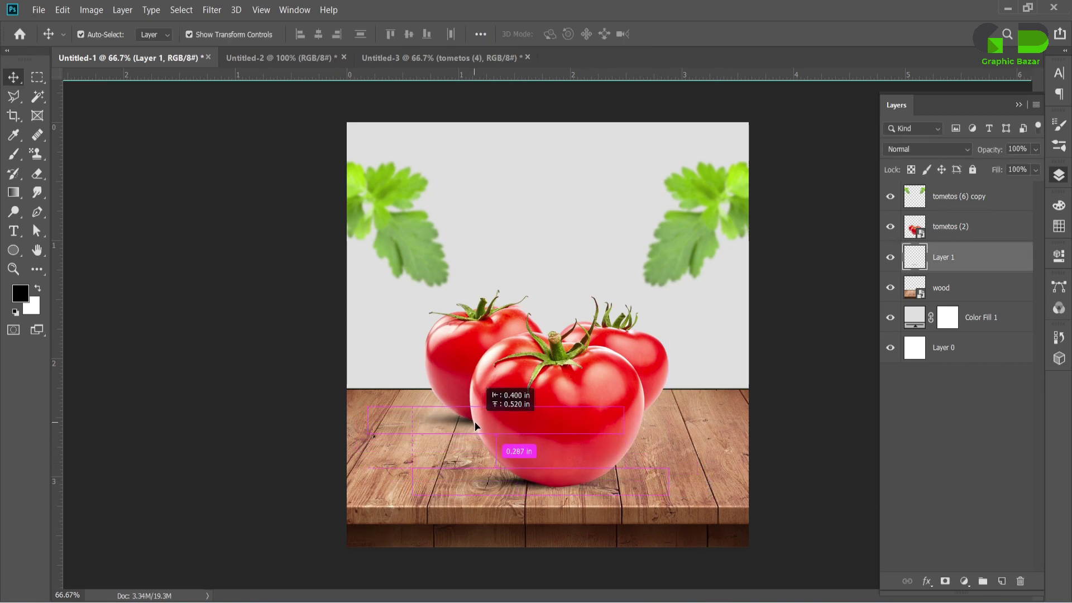
Duplicate the shadow under the back tomatoes, scale it down, and delete the extra copy.
left_click_drag(469, 424, 475, 425)
mouse_move(519, 488)
left_mouse_down()
mouse_move(593, 426)
mouse_move(572, 420)
left_mouse_up()
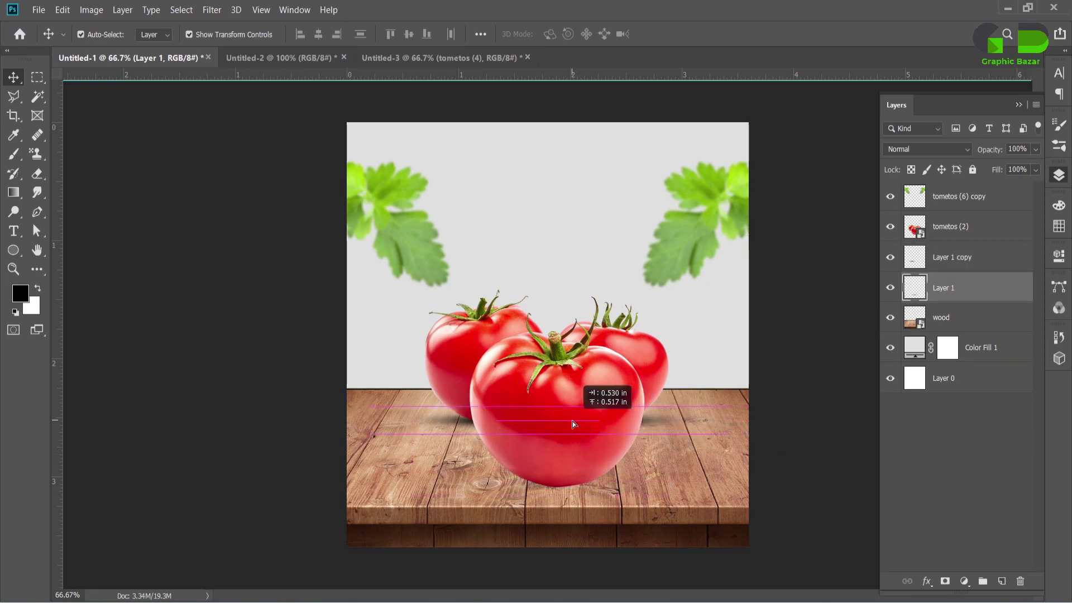
left_click_drag(658, 417, 590, 488)
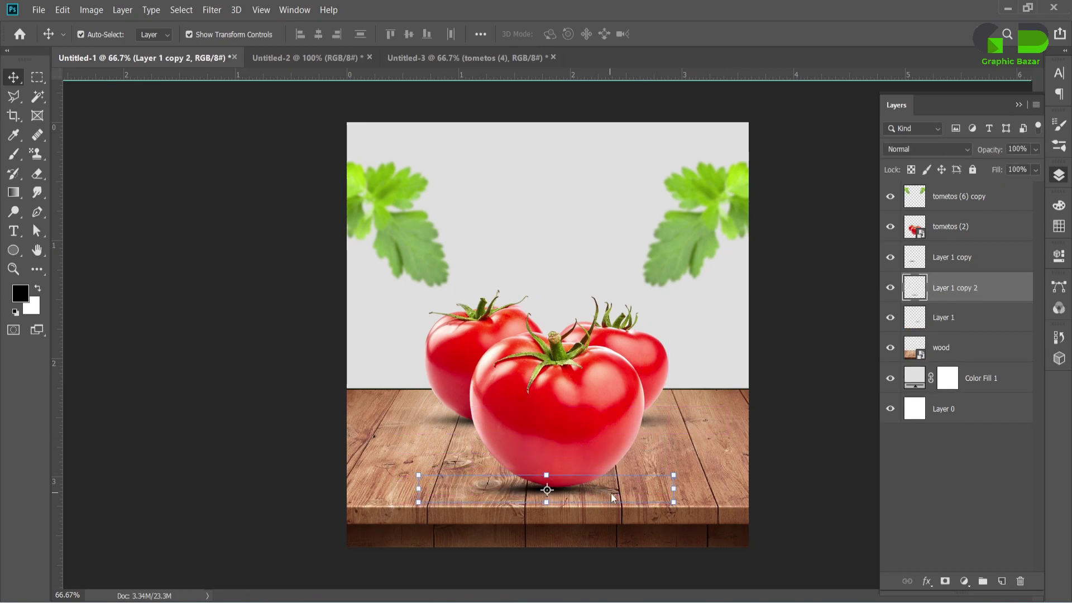
key("ctrl+t")
left_click_drag(372, 487, 435, 484)
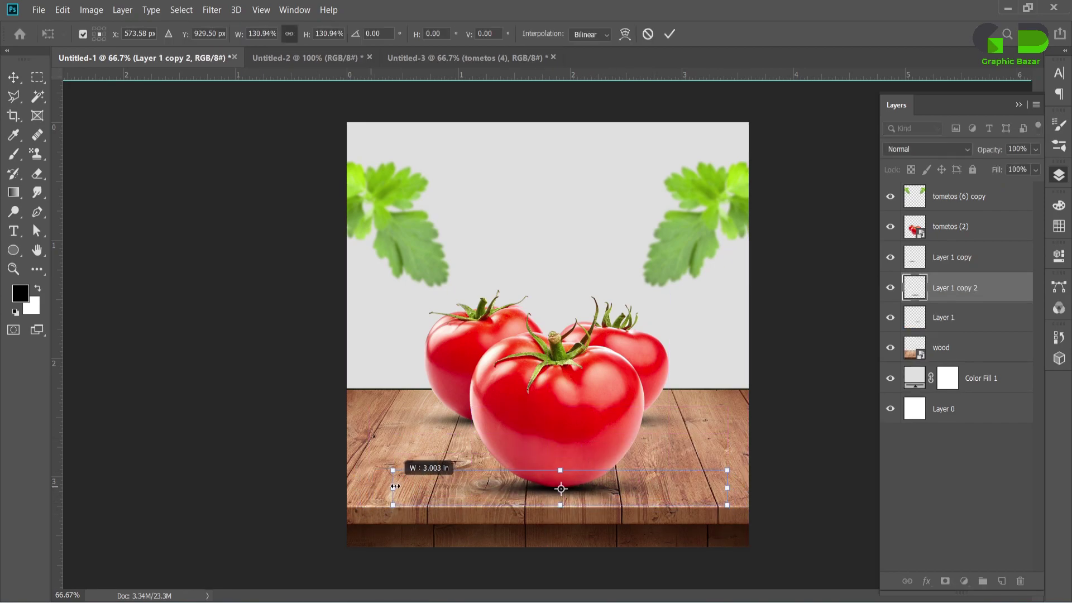
left_click_drag(726, 487, 691, 485)
key("Return")
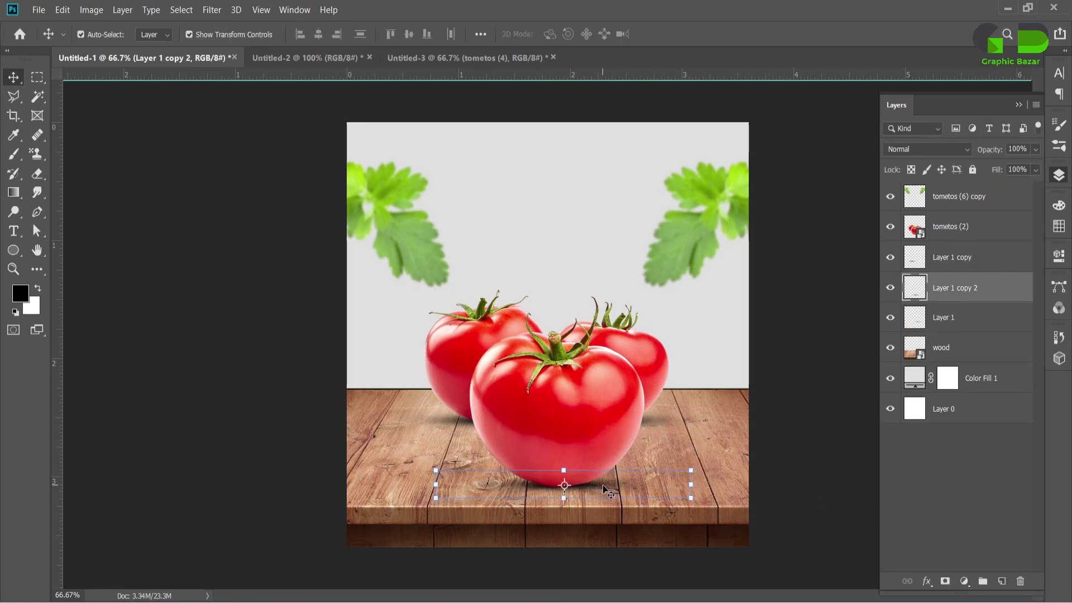
key("Delete")
On a new layer, paint a soft black dab and squash it flat under the tomato.
left_click(925, 499)
left_click(13, 153)
right_click(63, 156)
double_click(63, 153)
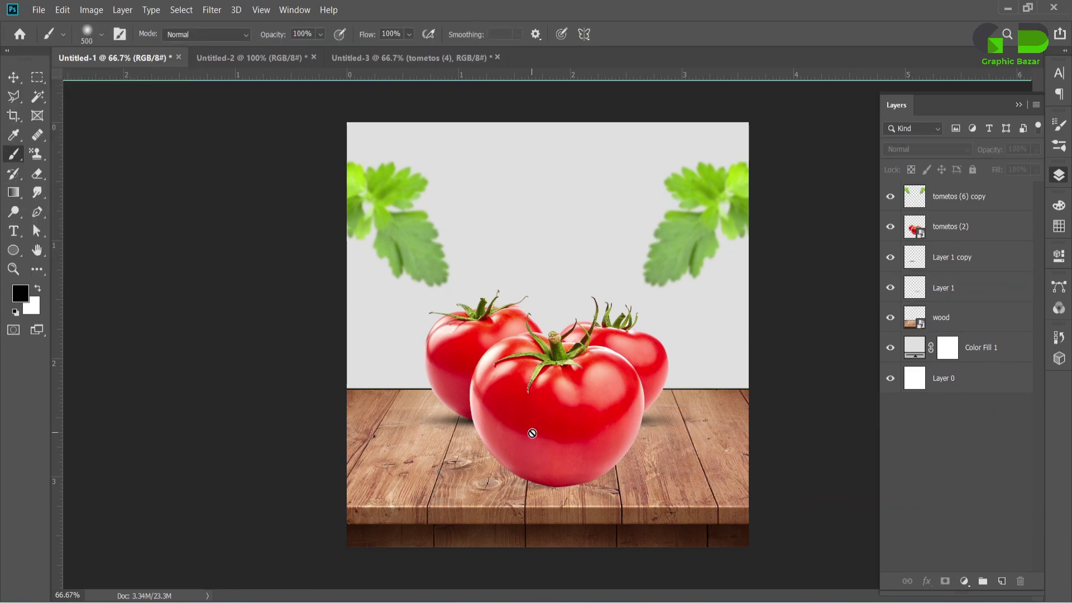
left_click(1002, 581)
left_click(539, 240)
key("ctrl+t")
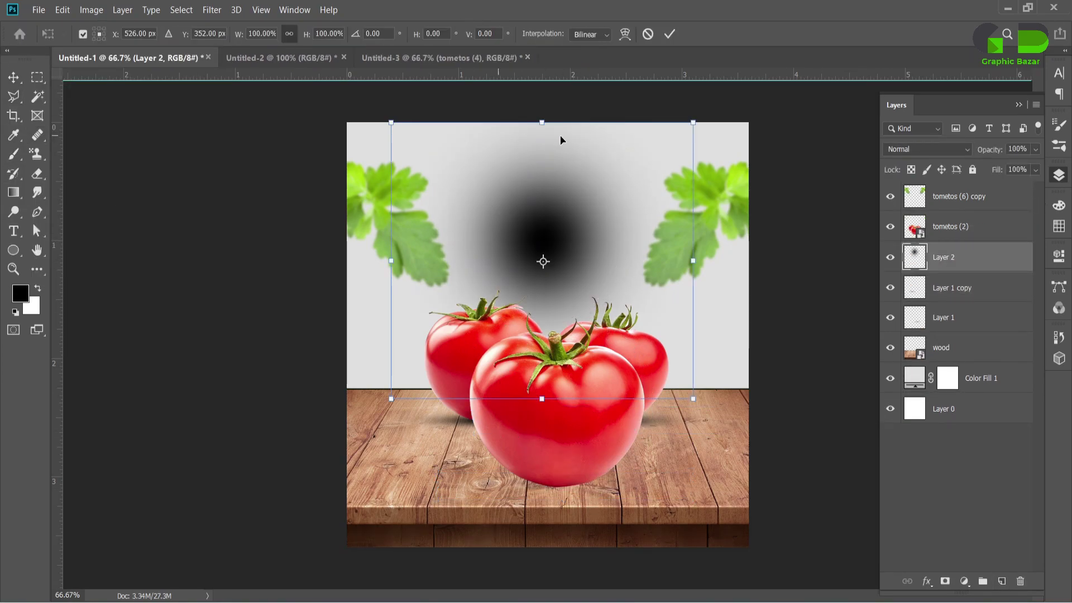
mouse_move(543, 126)
left_mouse_down()
mouse_move(545, 364)
mouse_move(607, 479)
mouse_move(651, 485)
left_mouse_up()
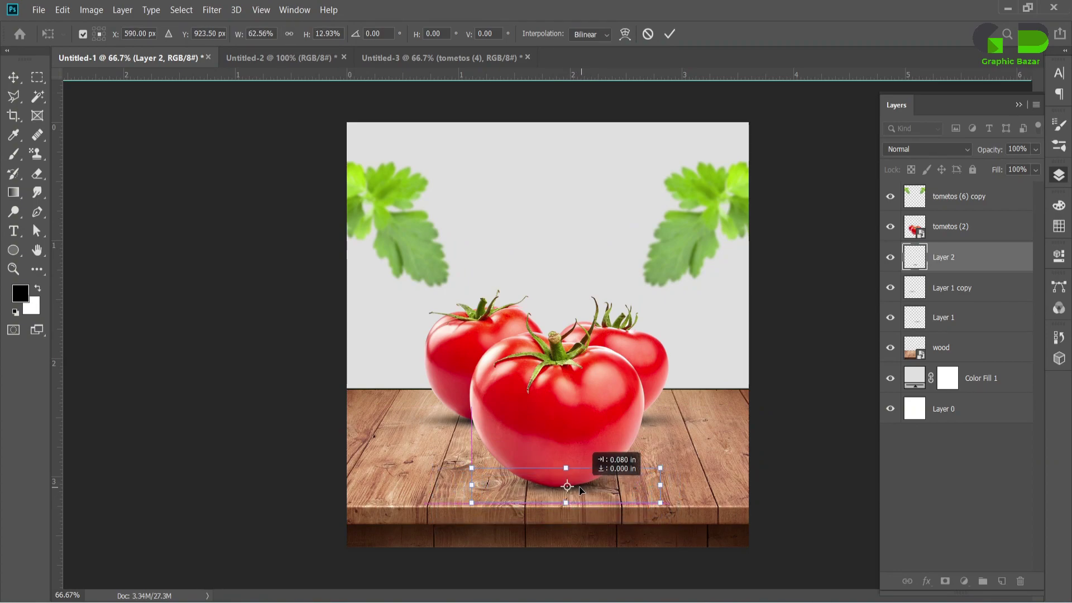
left_click_drag(561, 501, 561, 508)
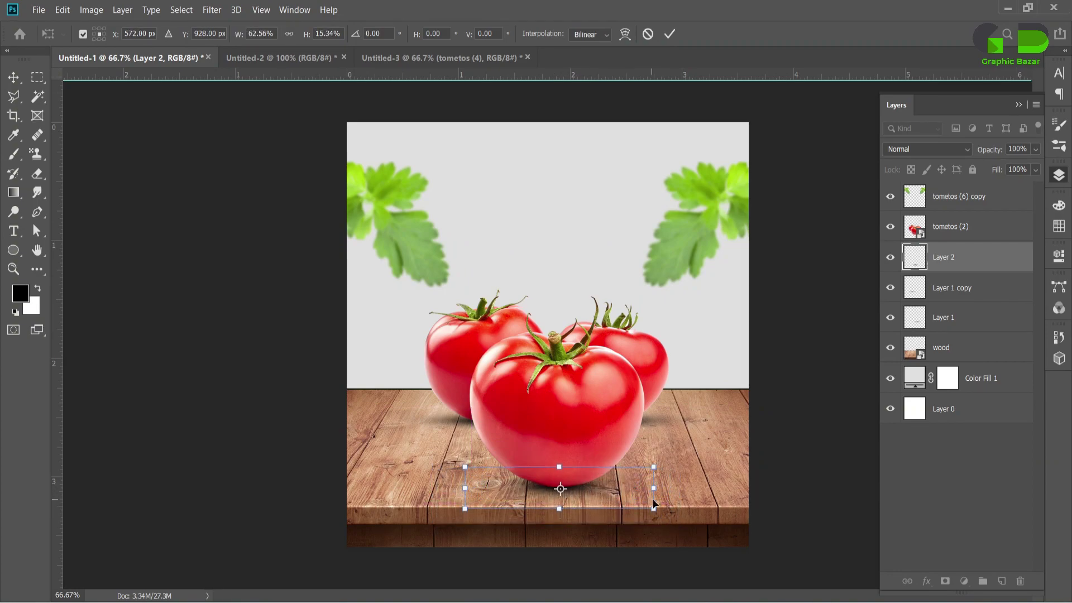
left_click(943, 482)
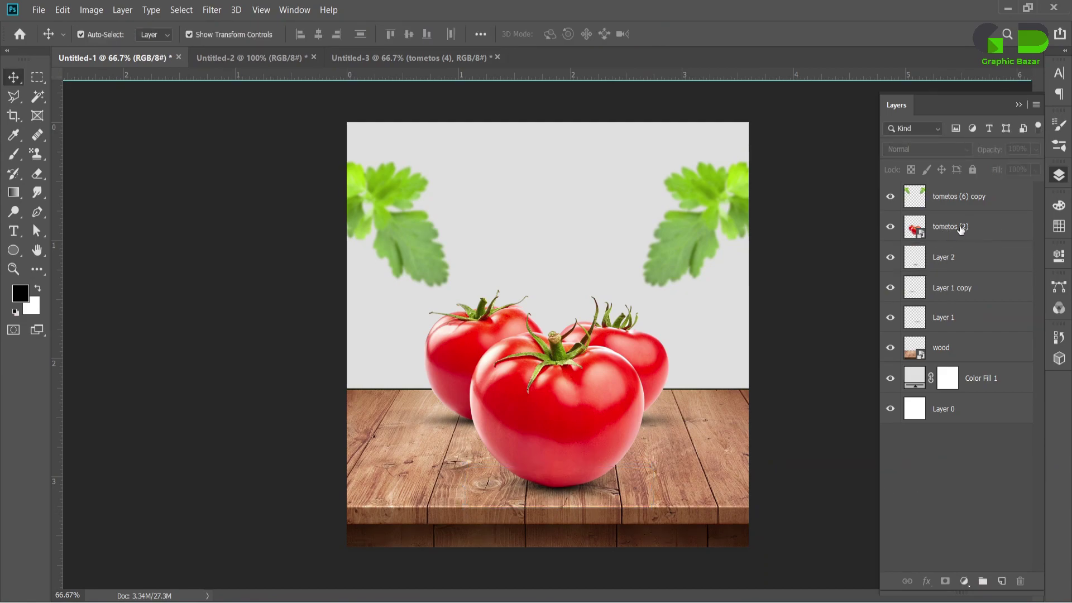
Merge the three shadow layers into one layer named shadow.
left_click(949, 262)
left_click(951, 321, "shift")
right_click(951, 296)
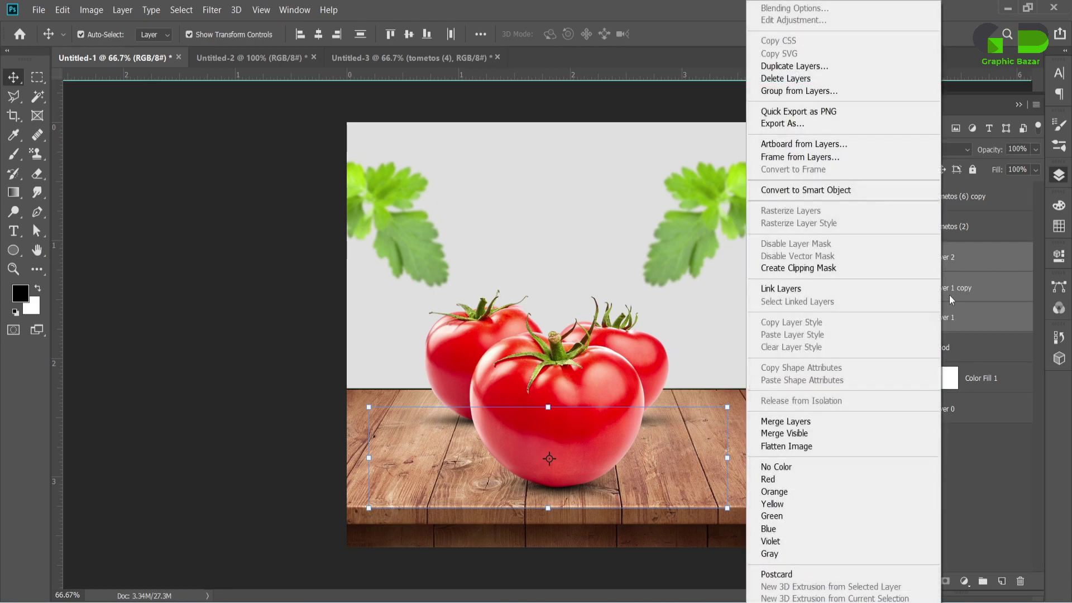
left_click(781, 420)
left_click(939, 262)
type("shadow")
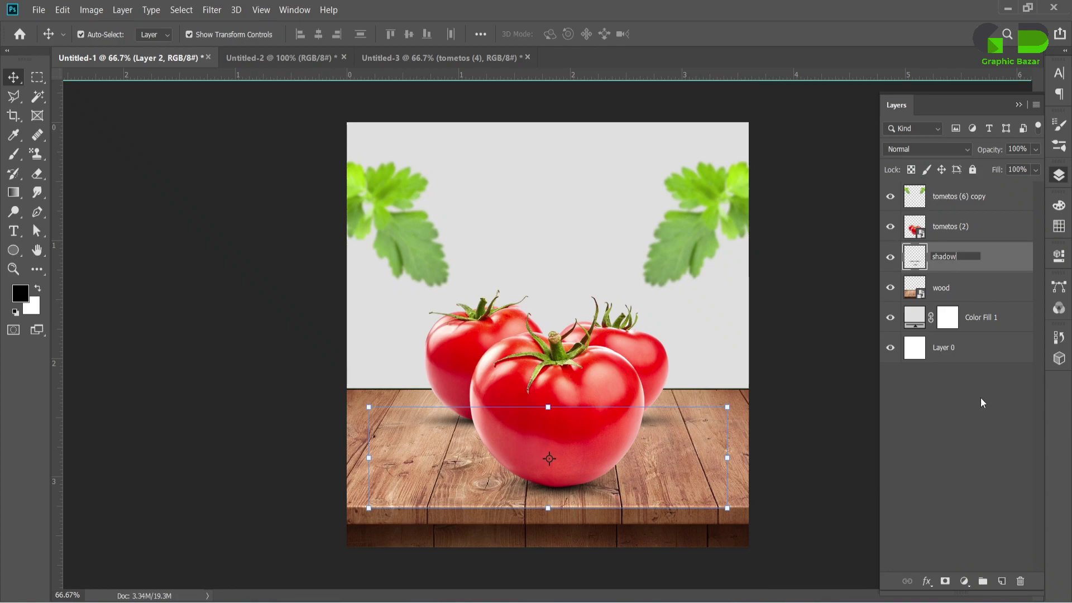
left_click(983, 402)
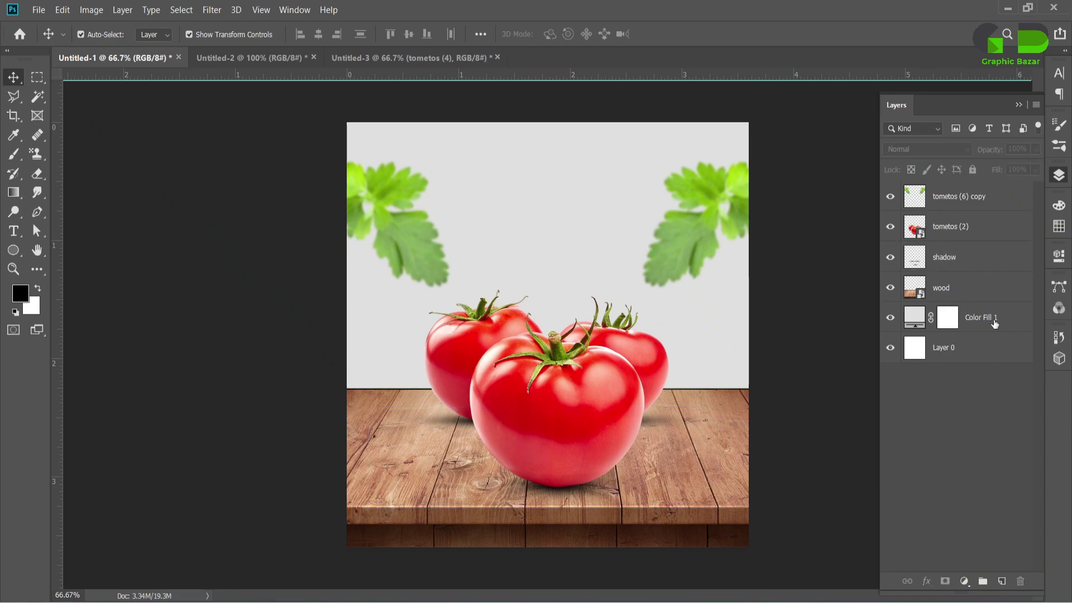
Group Color Fill 1 and Layer 0 into a group named Background.
left_click(994, 322)
left_click(993, 347, "shift")
key("ctrl+g")
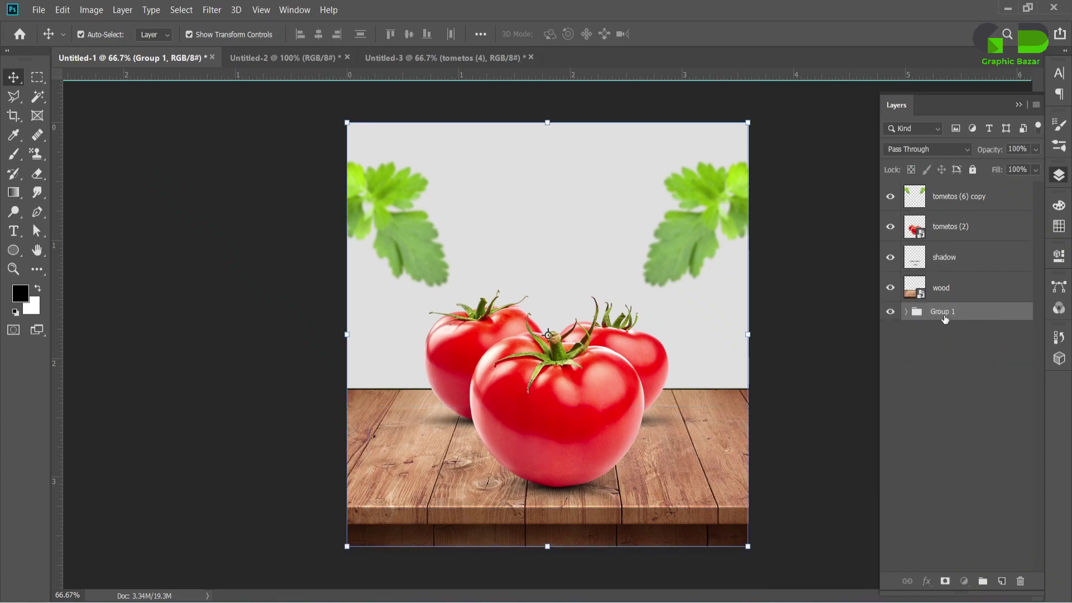
type("ack")
key("BackSpace")
type("grou")
type("nd")
left_click(973, 360)
Try moving the wood into the Background group, undo it, and add a new empty layer.
left_click(956, 290)
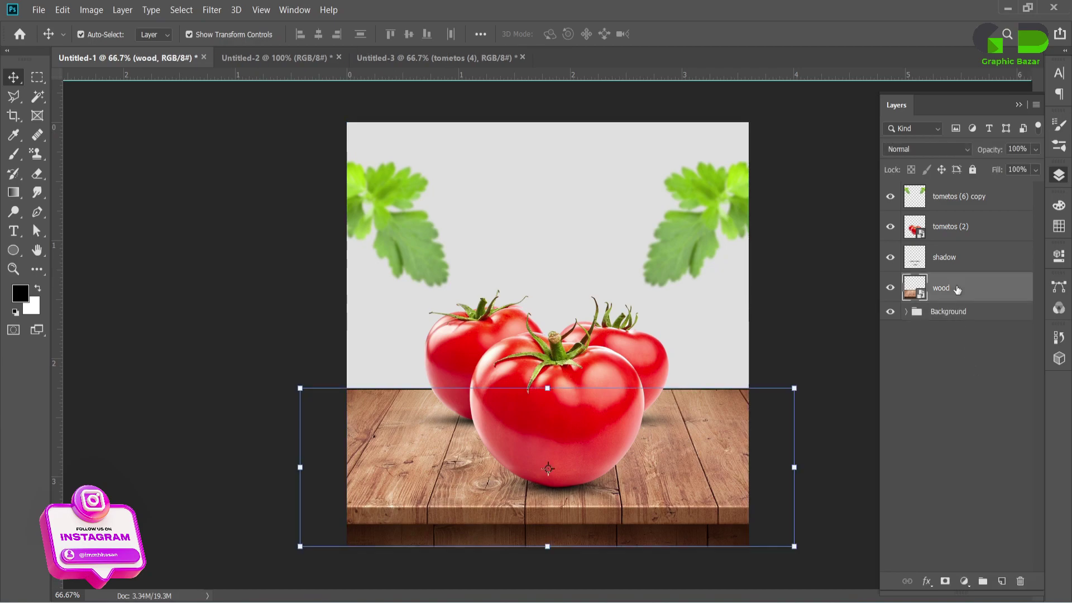
left_click_drag(957, 289, 949, 312)
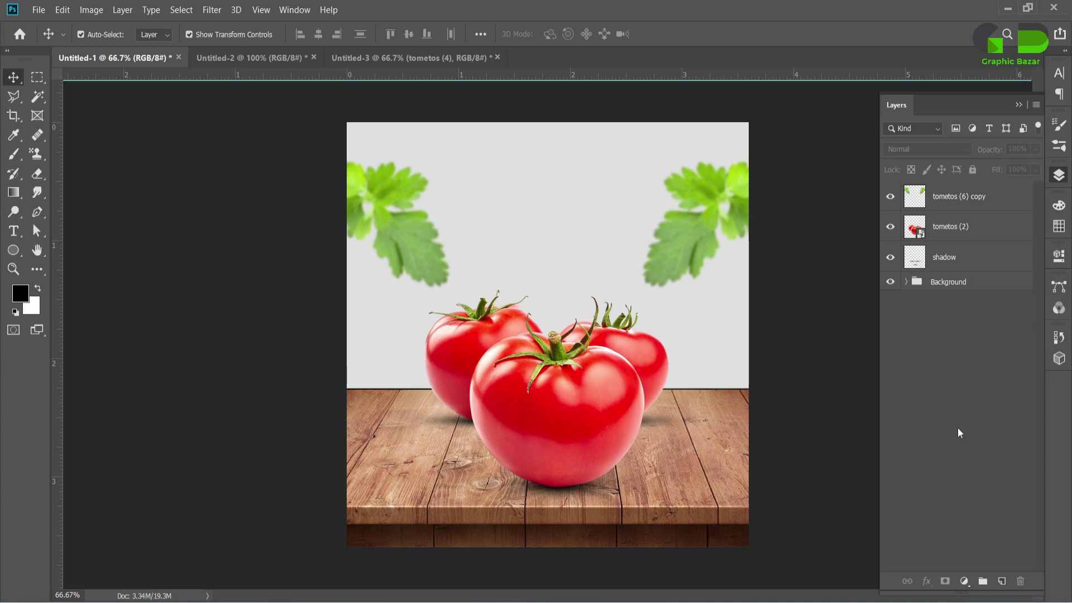
key("ctrl+z")
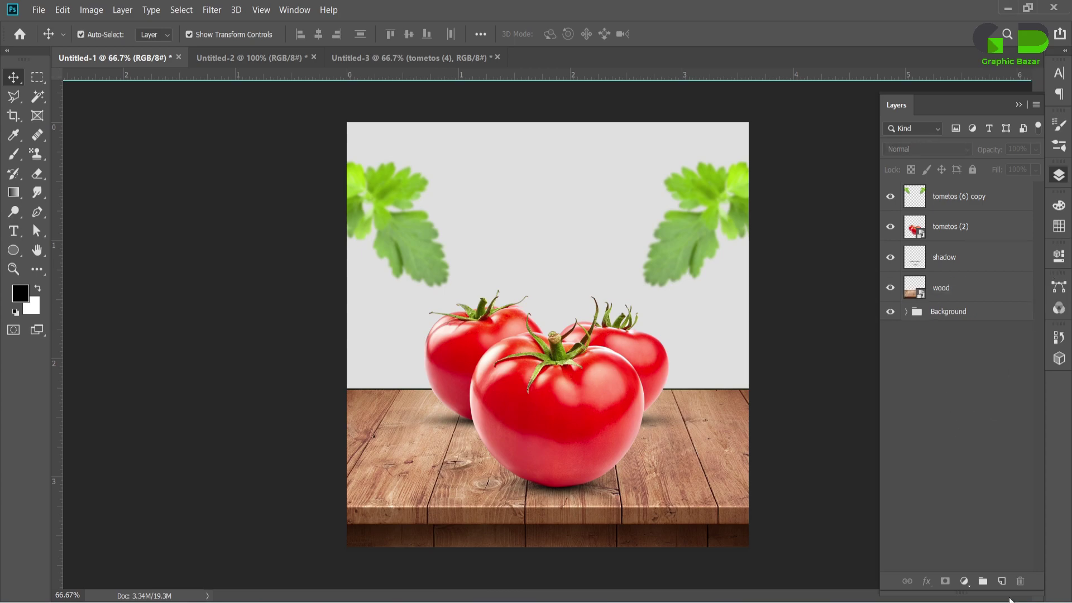
left_click(1002, 581)
Move Layer 1 between tomatos (2) and the shadow, and sample the light grey backdrop as brush colour.
left_click_drag(960, 197, 954, 264)
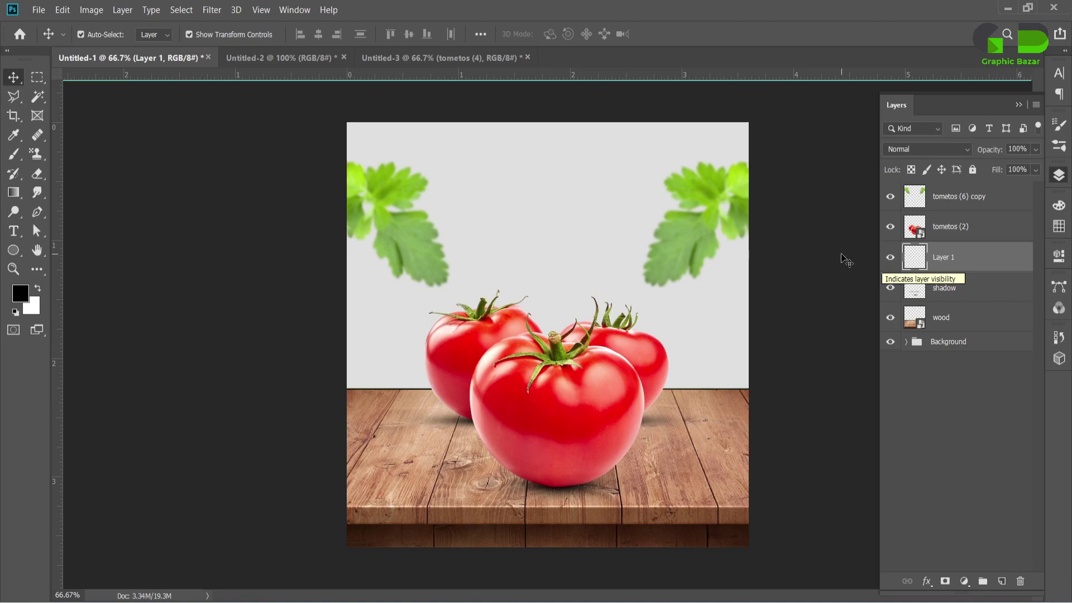
left_click(6, 163)
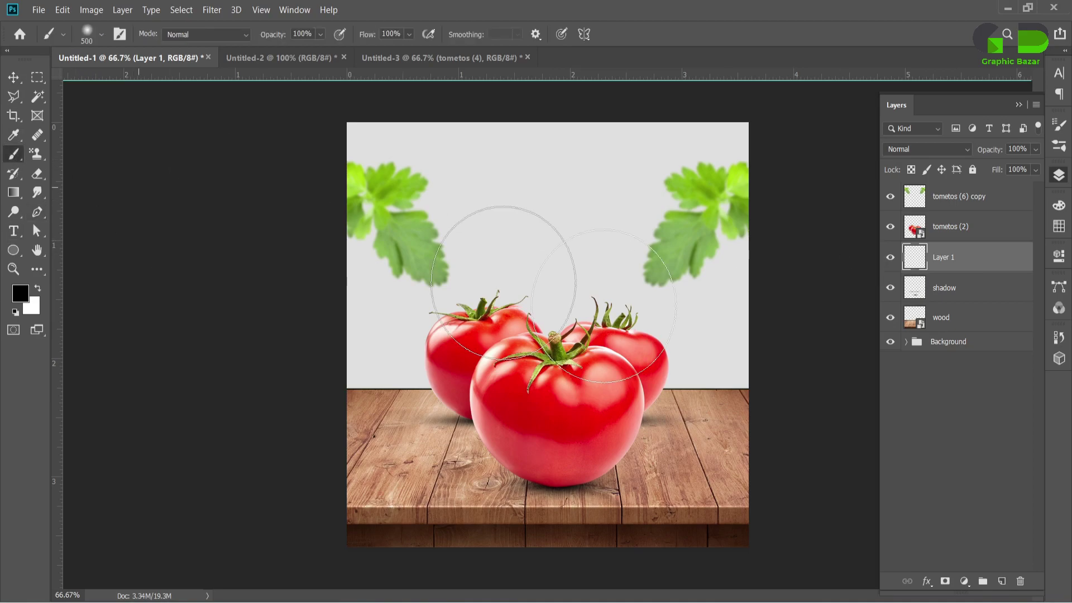
key("bracketright")
key("bracketright")
key("bracketright")
key("bracketright")
key("bracketright")
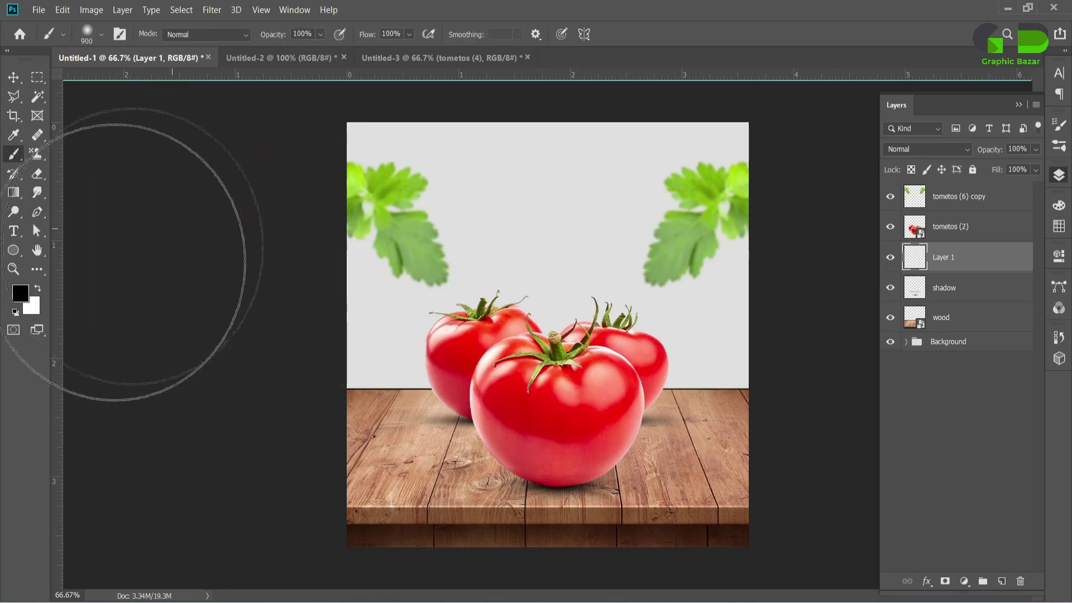
left_click(20, 292)
left_click(659, 310)
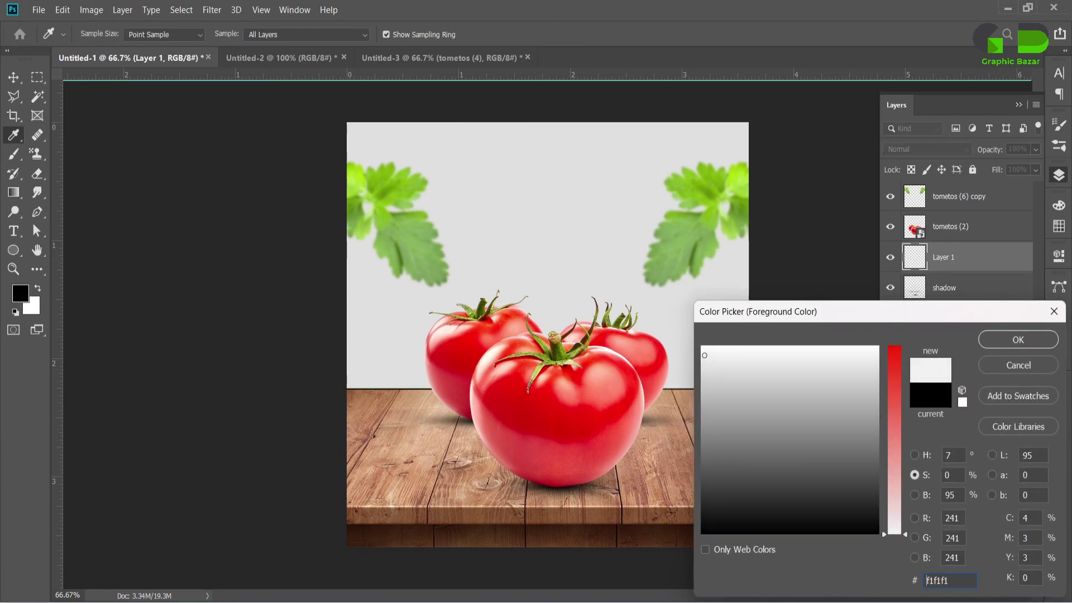
left_click(1002, 340)
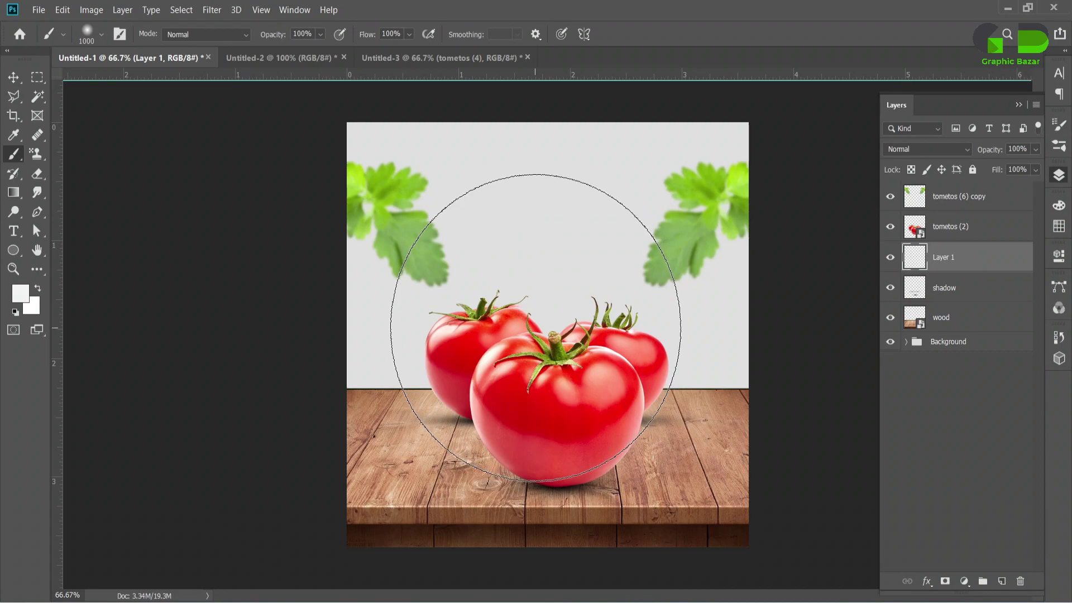
Dab a large soft white glow behind the tomatoes, leaving the brush enlarged to 1000.
key("bracketleft")
key("bracketleft")
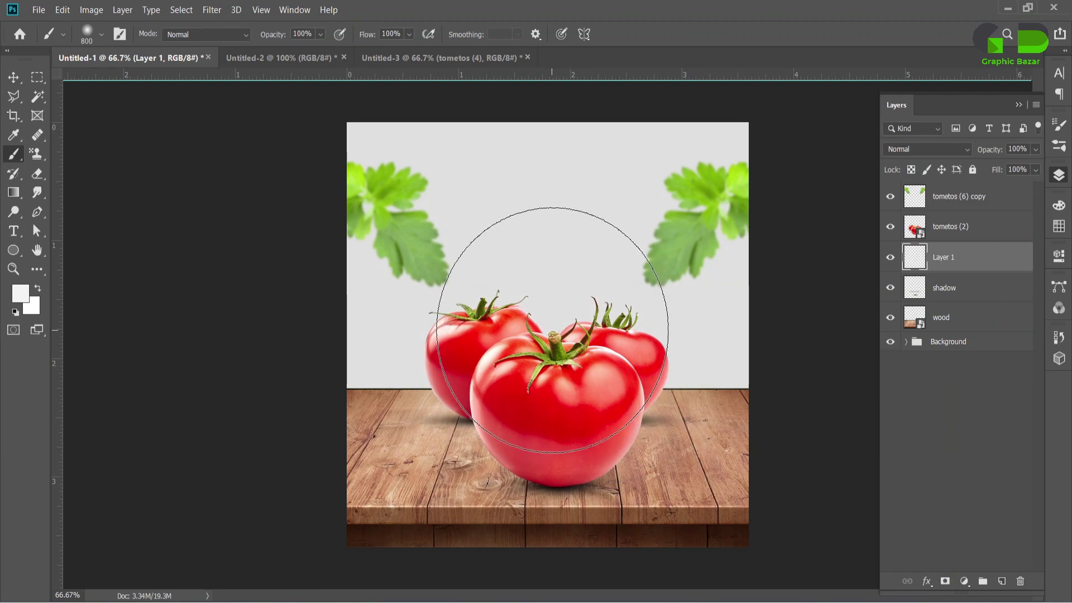
left_click(552, 330)
key("bracketright")
key("bracketright")
key("bracketright")
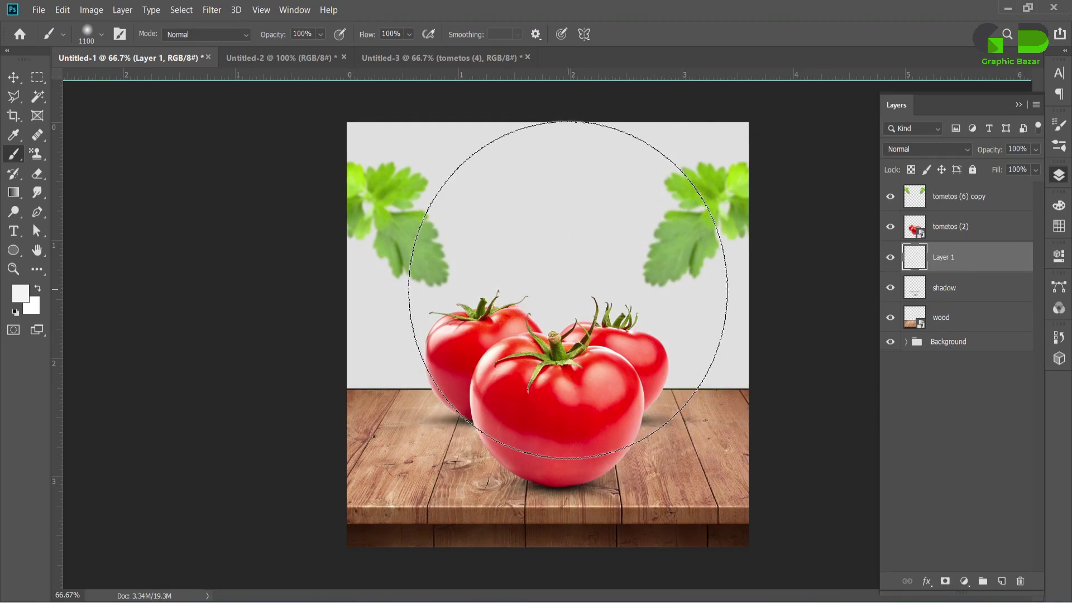
key("bracketleft")
key("bracketleft")
key("bracketleft")
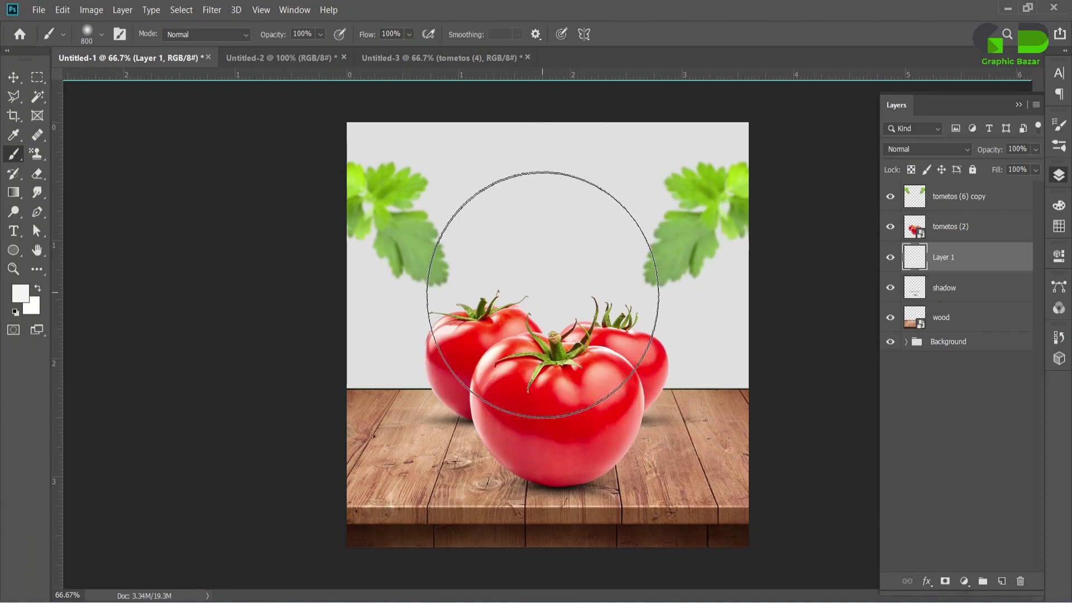
left_click(545, 301)
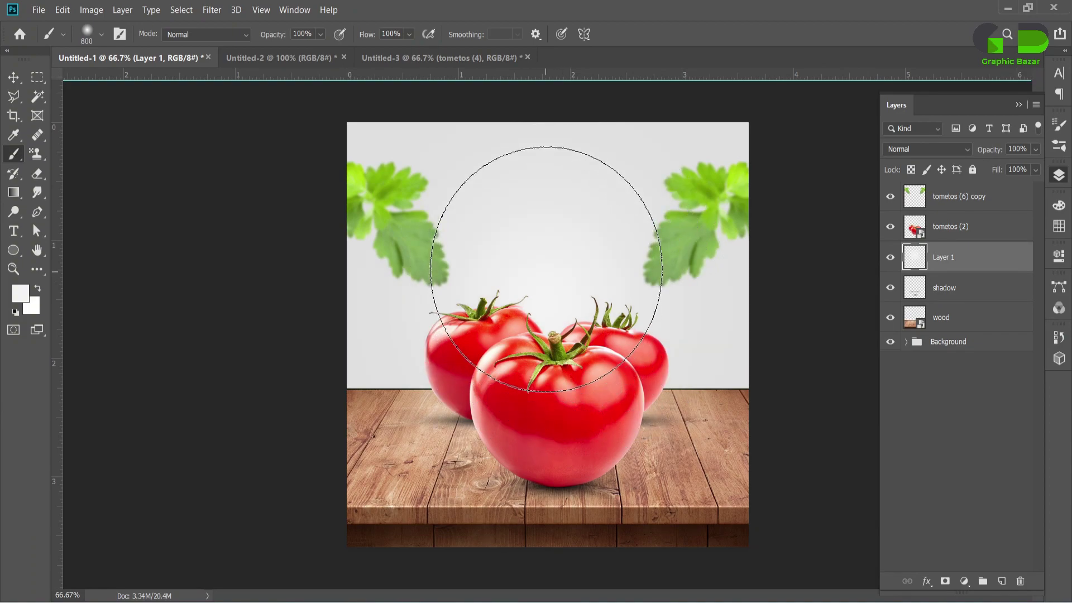
key("bracketright")
key("bracketright")
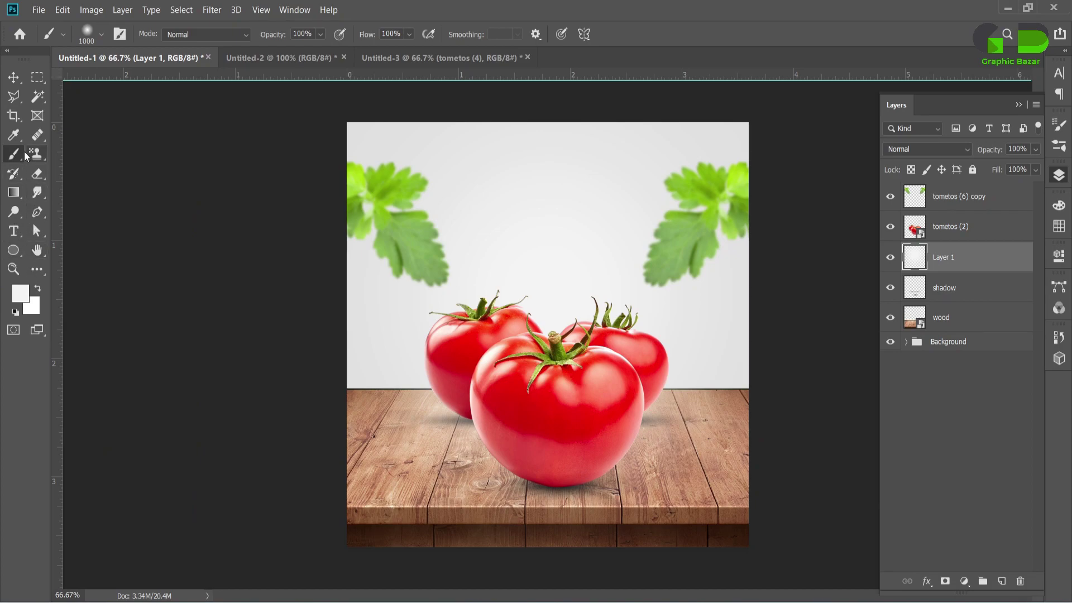
Set the painting colour to black, test a stroke across the bottom, and undo it.
left_click(20, 294)
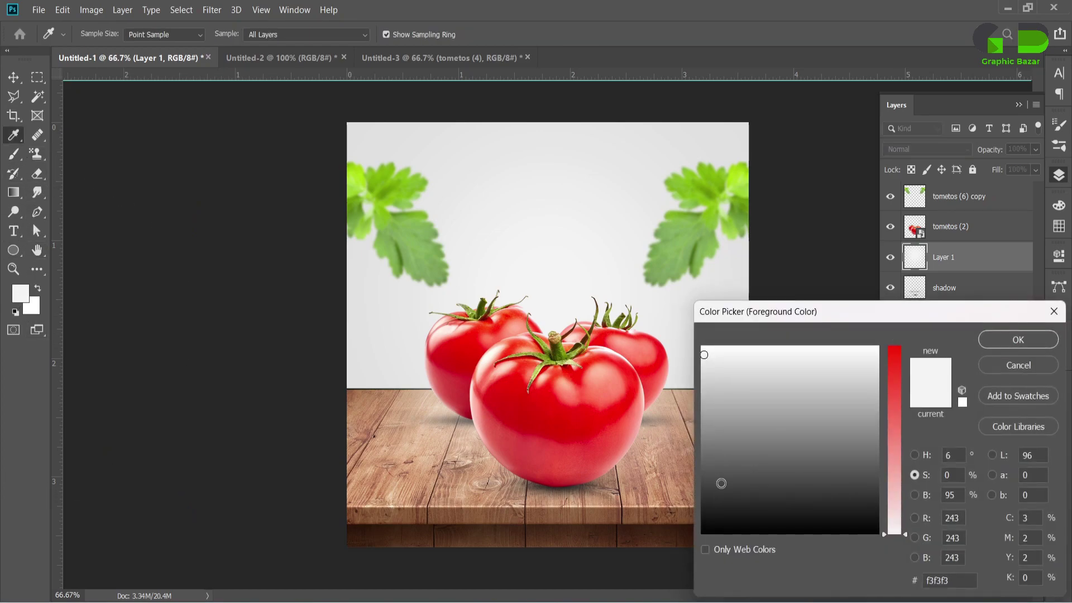
left_click_drag(720, 480, 651, 561)
left_click(1018, 340)
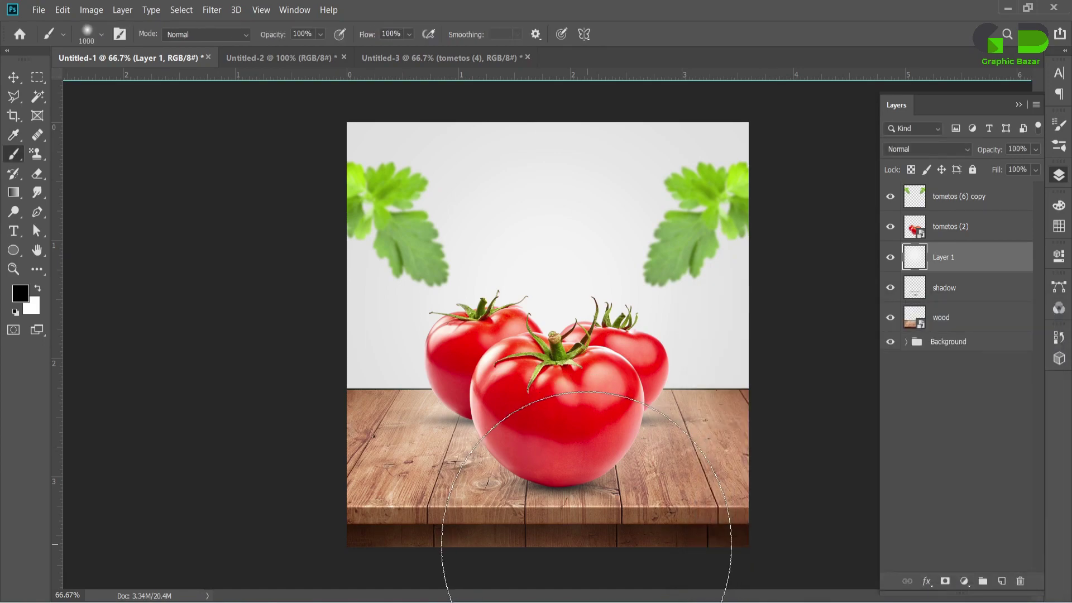
left_click_drag(694, 525, 515, 550)
key("ctrl+z")
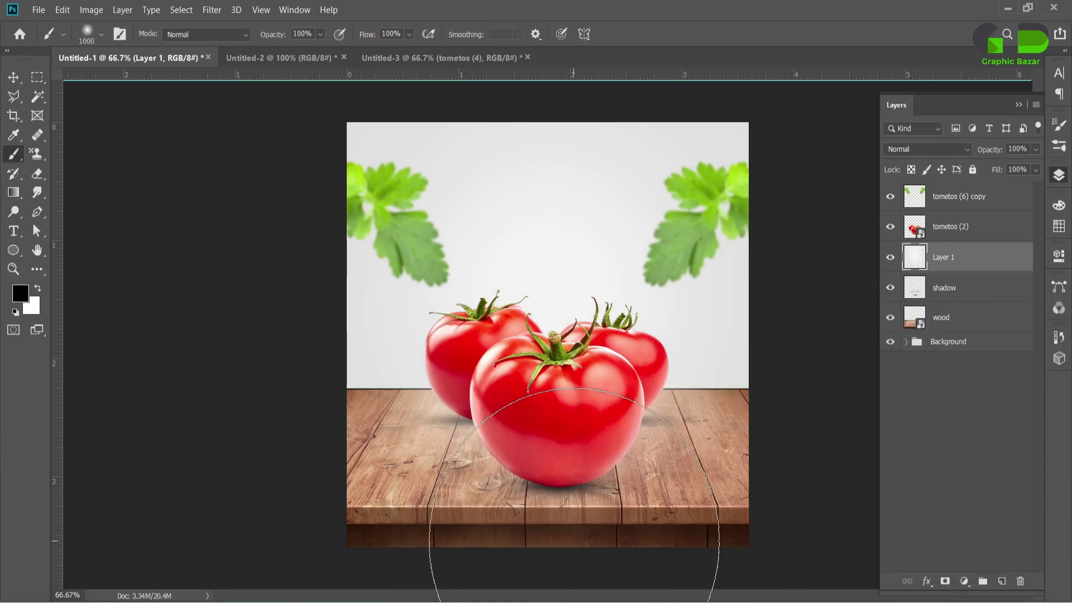
key("ctrl+minus")
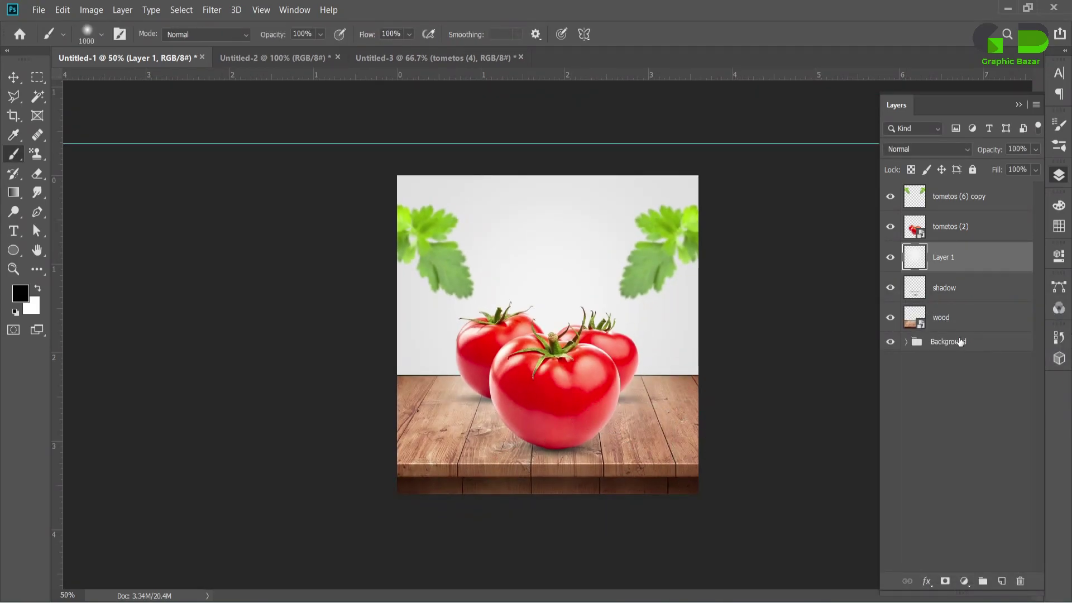
Rasterize the wood layer, test and undo a dark stroke, and browse the retouching tools.
left_click(943, 317)
right_click(943, 317)
left_click(855, 245)
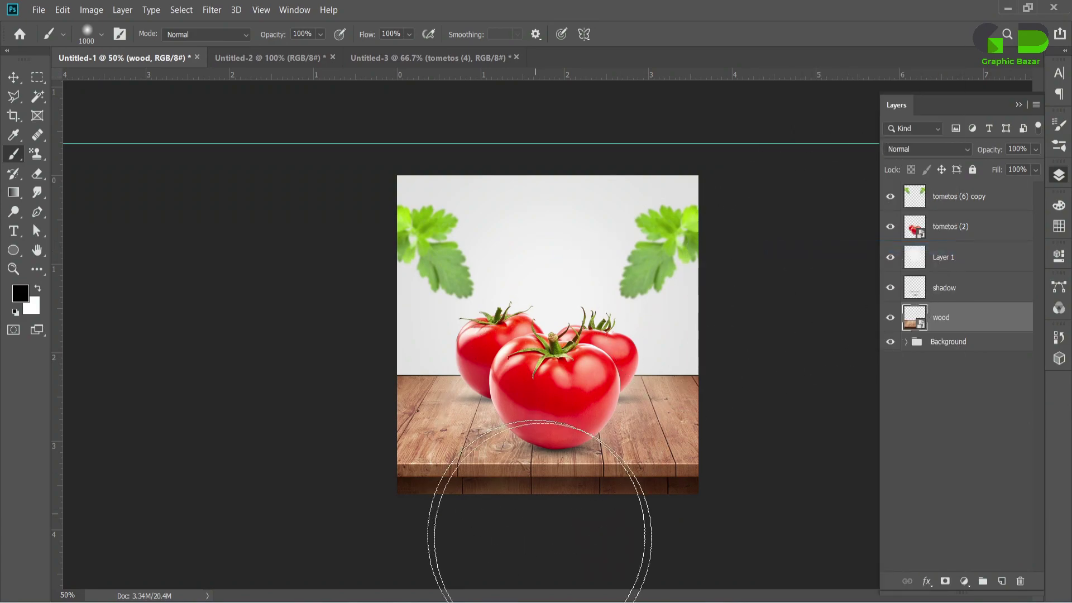
left_click_drag(709, 491, 666, 515)
key("ctrl+z")
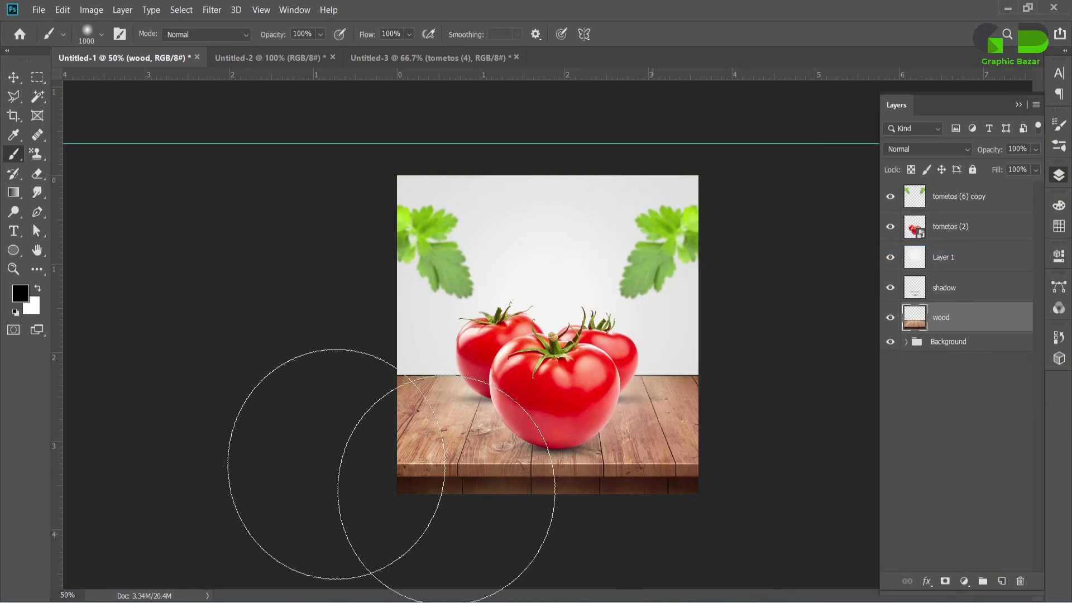
left_click(37, 192)
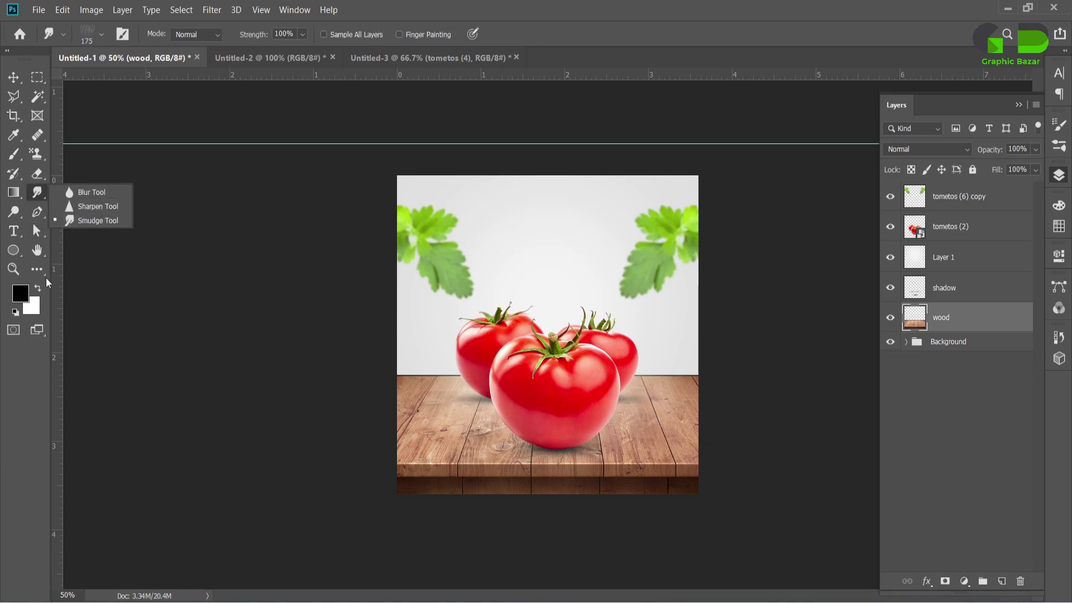
left_click(37, 231)
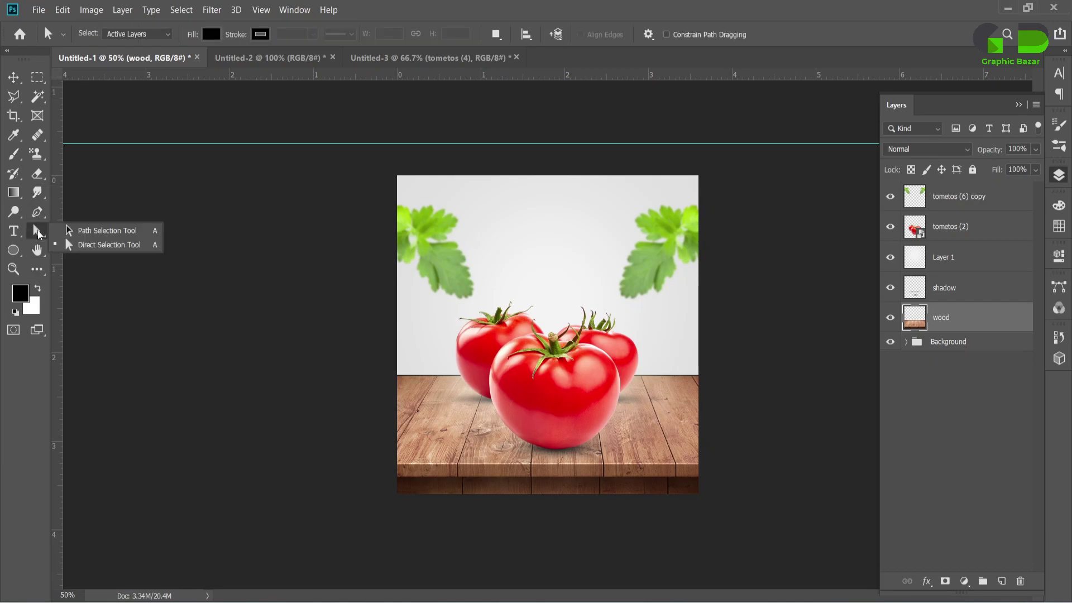
Burn the wood's lower-left and bottom-right edges darker at Midtones 50% exposure, undoing the last pass.
left_click(14, 213)
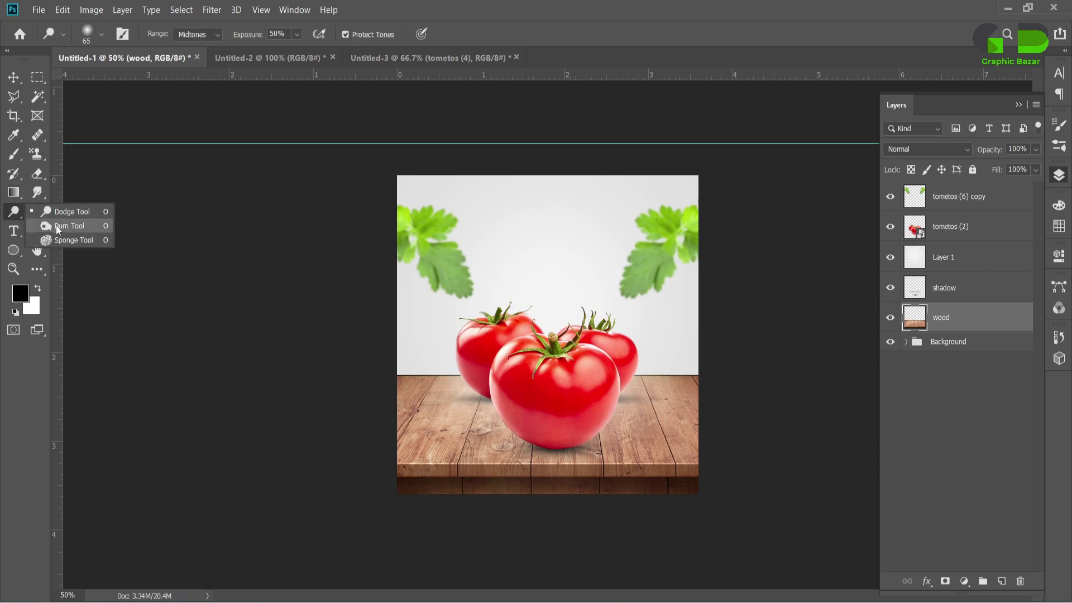
left_click(84, 226)
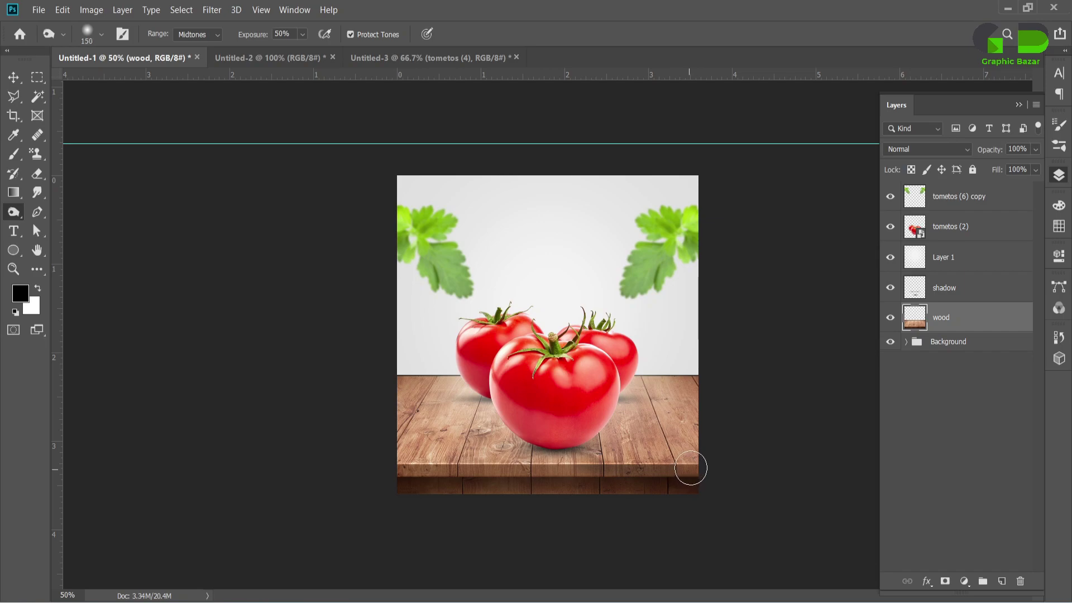
key("bracketright")
key("bracketright")
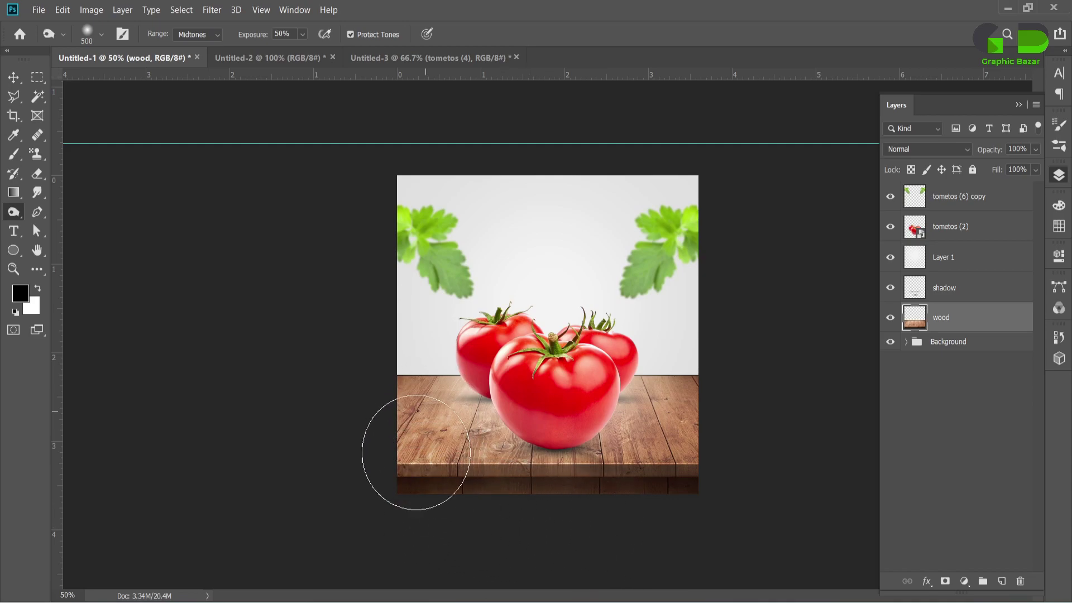
mouse_move(498, 517)
left_mouse_down()
mouse_move(423, 515)
mouse_move(477, 516)
left_mouse_up()
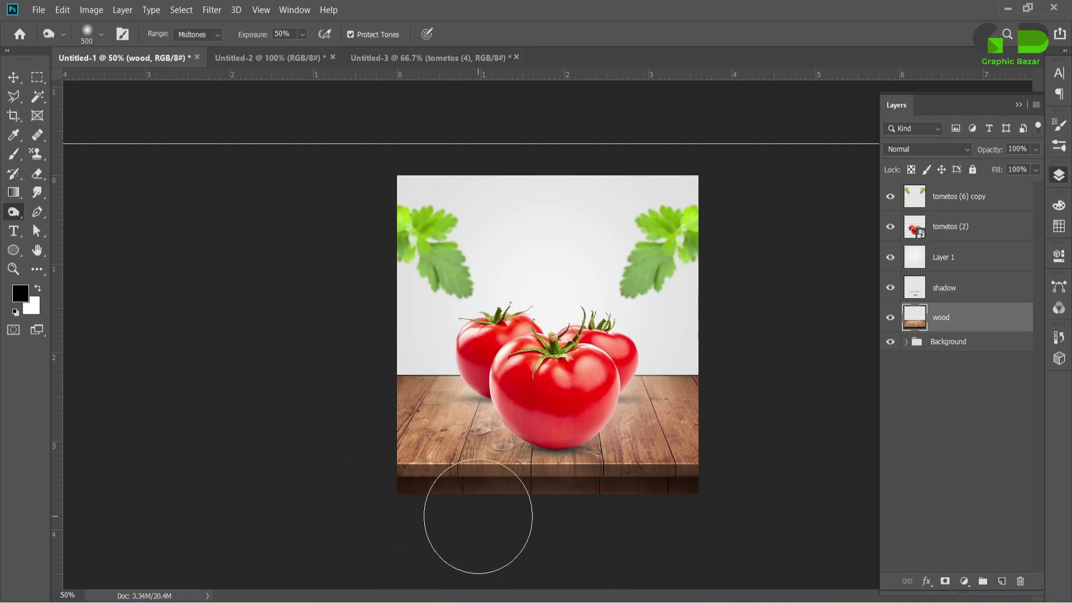
key("bracketleft")
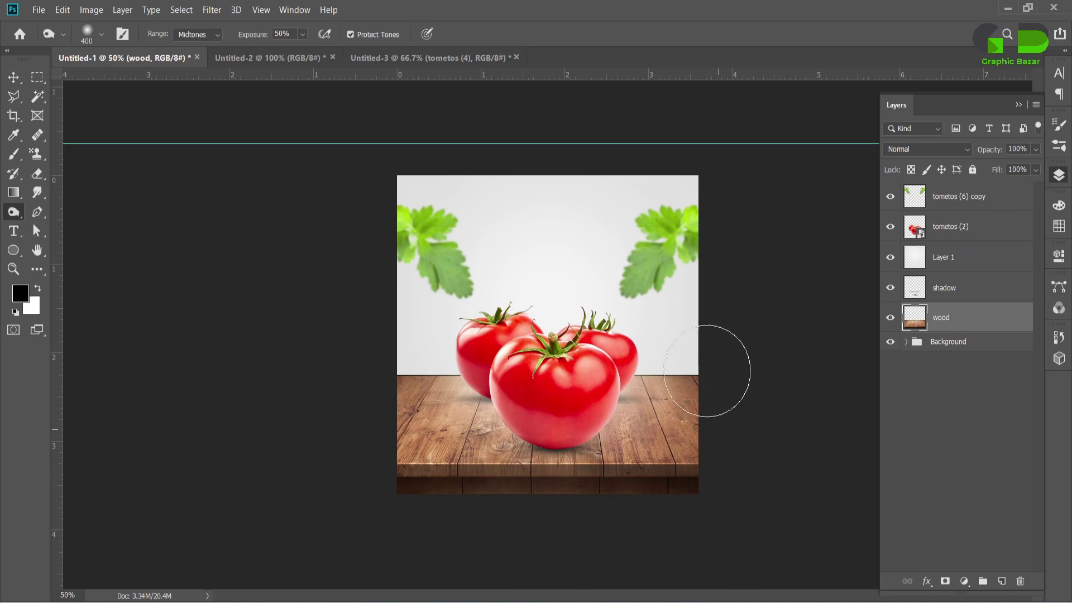
mouse_move(706, 371)
left_mouse_down()
mouse_move(646, 479)
mouse_move(546, 510)
mouse_move(445, 491)
mouse_move(546, 530)
mouse_move(510, 522)
mouse_move(722, 517)
mouse_move(459, 521)
mouse_move(638, 510)
mouse_move(440, 500)
mouse_move(632, 507)
mouse_move(684, 486)
mouse_move(528, 496)
mouse_move(388, 481)
mouse_move(388, 390)
mouse_move(469, 486)
mouse_move(711, 443)
mouse_move(631, 502)
mouse_move(548, 504)
mouse_move(453, 451)
mouse_move(610, 467)
mouse_move(658, 431)
mouse_move(705, 450)
mouse_move(745, 388)
left_mouse_up()
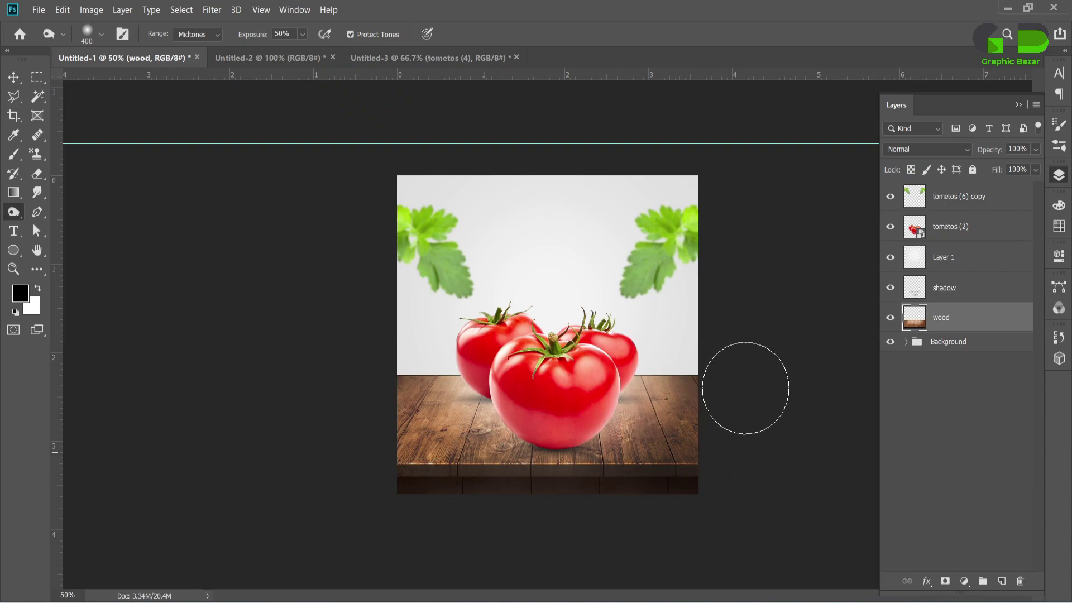
key("ctrl+z")
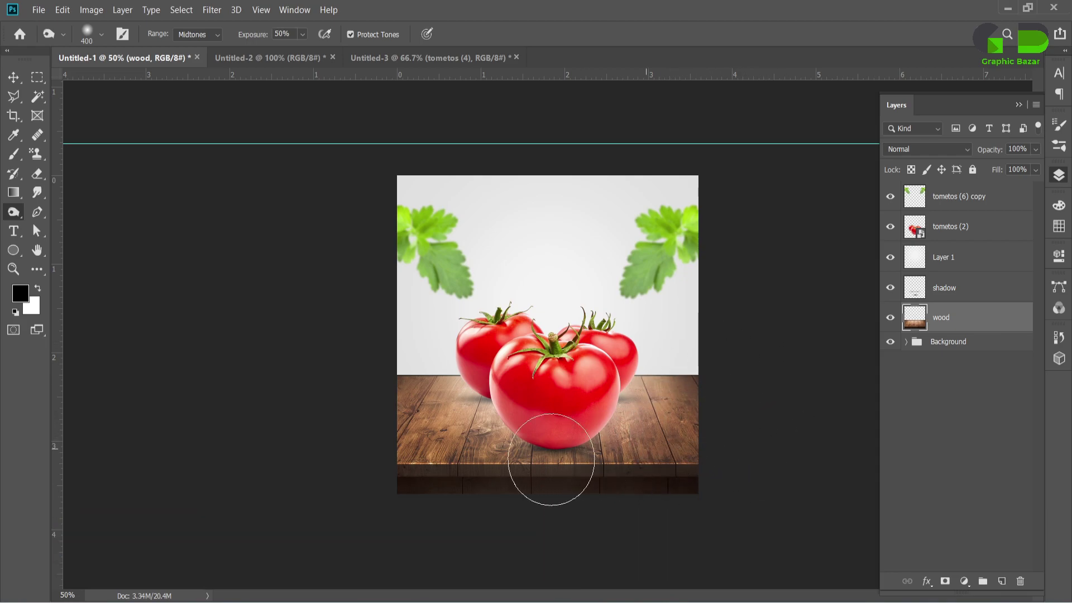
Duplicate tomatos (2), shrink the copy, and move it toward the right edge.
key("v")
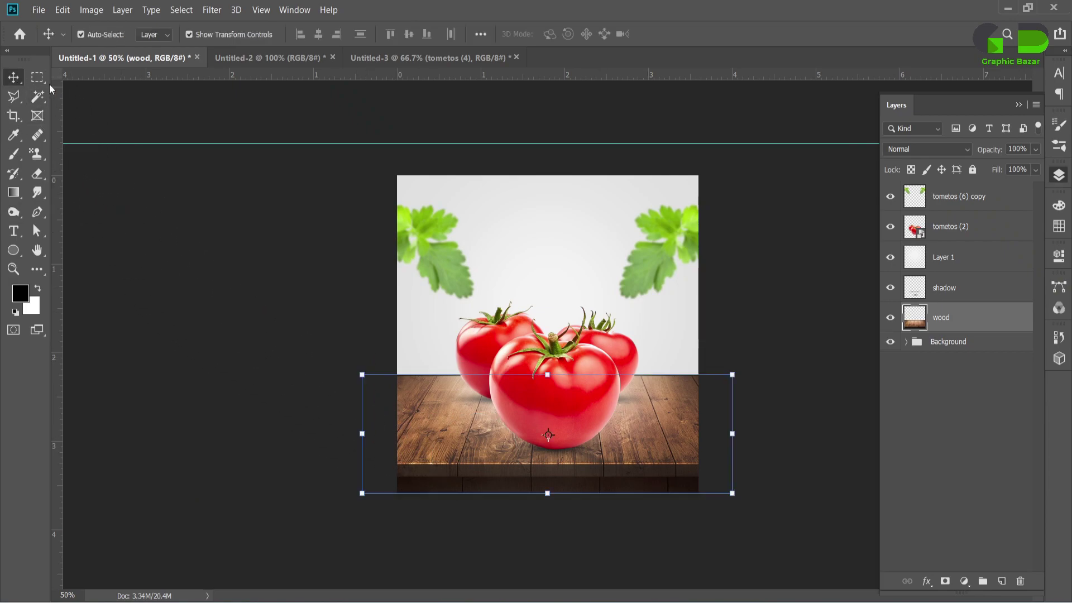
left_click(998, 431)
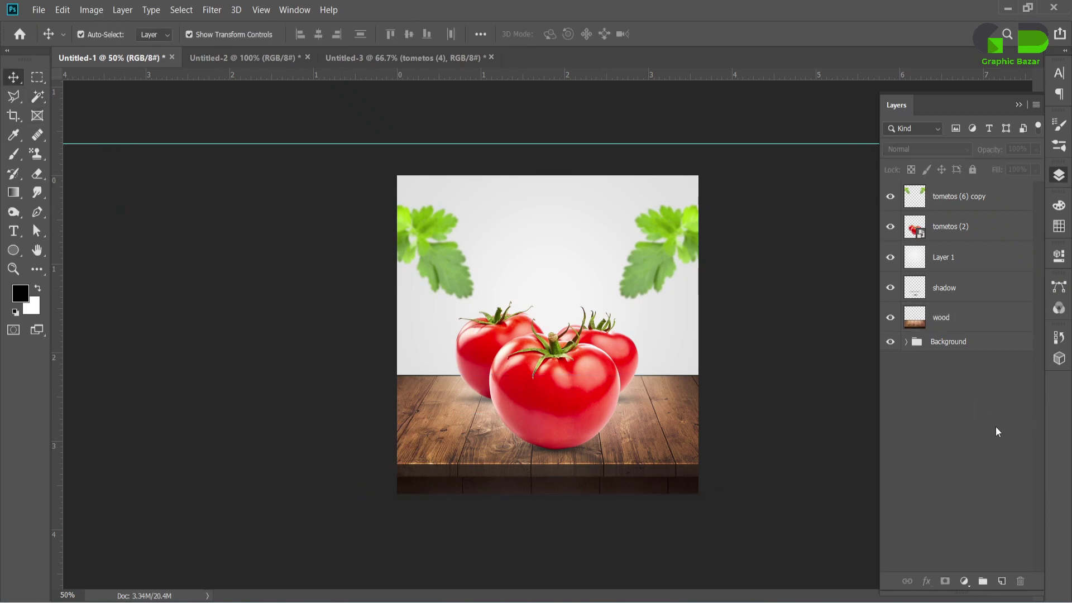
mouse_move(959, 229)
left_mouse_down()
mouse_move(1041, 447)
mouse_move(1002, 581)
left_mouse_up()
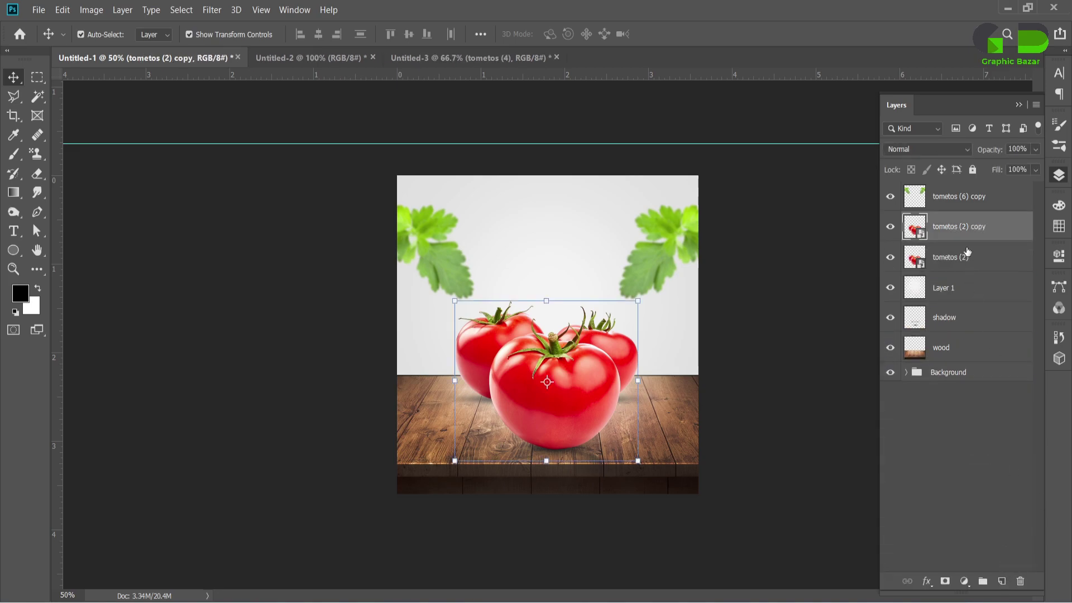
key("ctrl+t")
left_click_drag(455, 300, 495, 330)
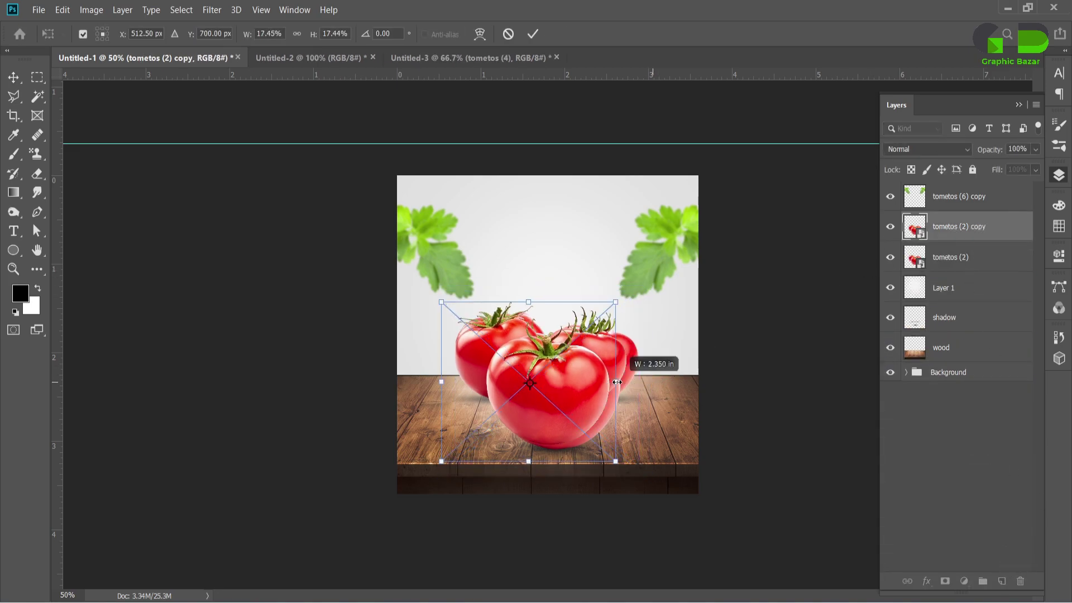
mouse_move(577, 383)
left_mouse_down()
mouse_move(712, 377)
mouse_move(682, 389)
left_mouse_up()
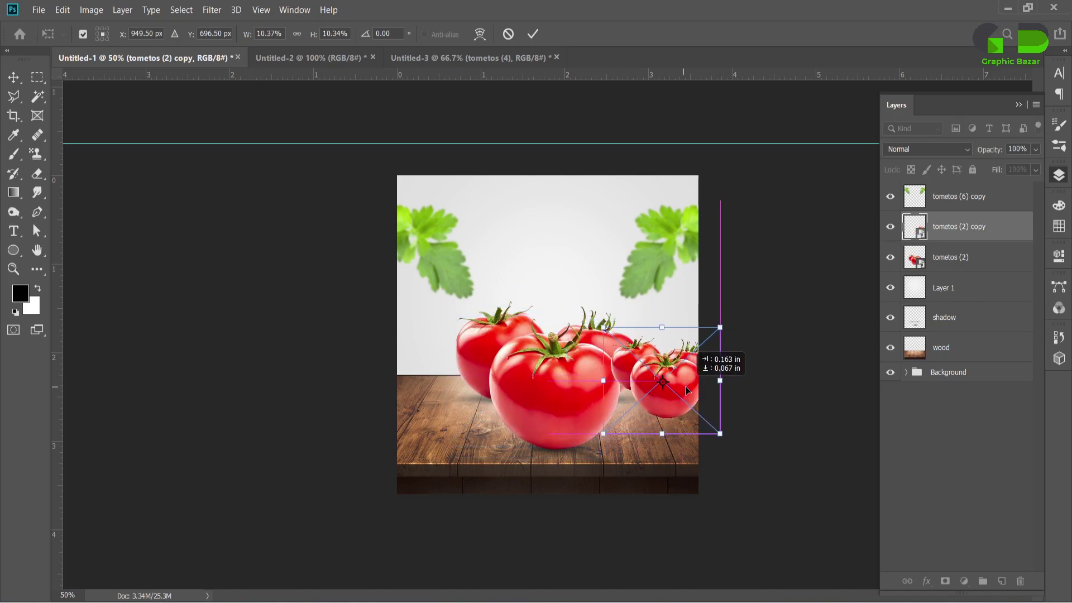
Put the small tomato copy below the wood, tilted behind the right table edge, and drag a copy left.
left_click_drag(981, 237, 982, 357)
left_click(968, 447)
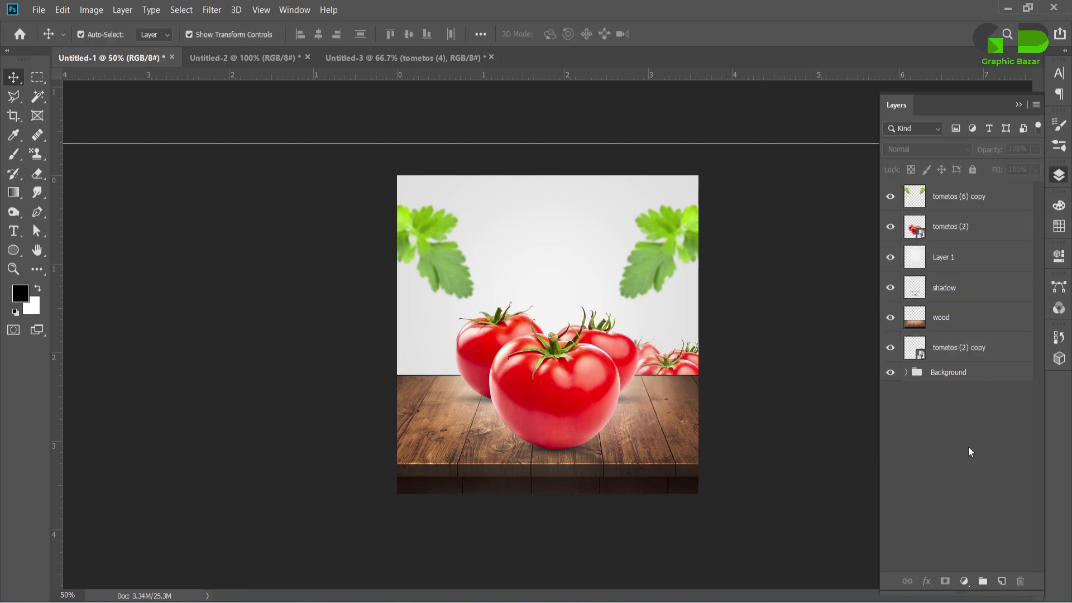
left_click(969, 353)
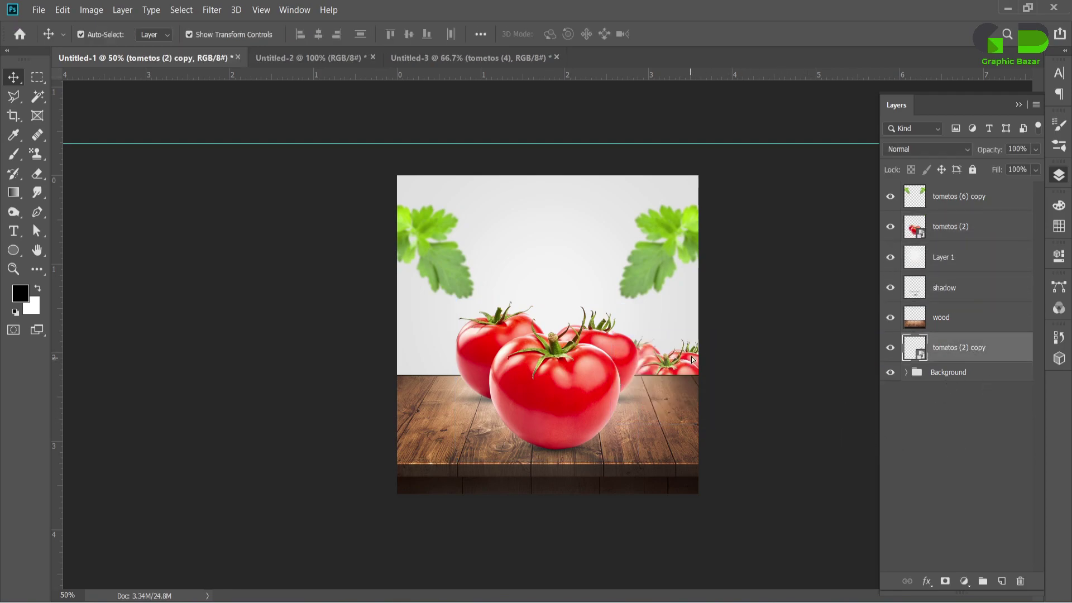
left_click_drag(693, 359, 689, 358)
left_click_drag(743, 417, 759, 431)
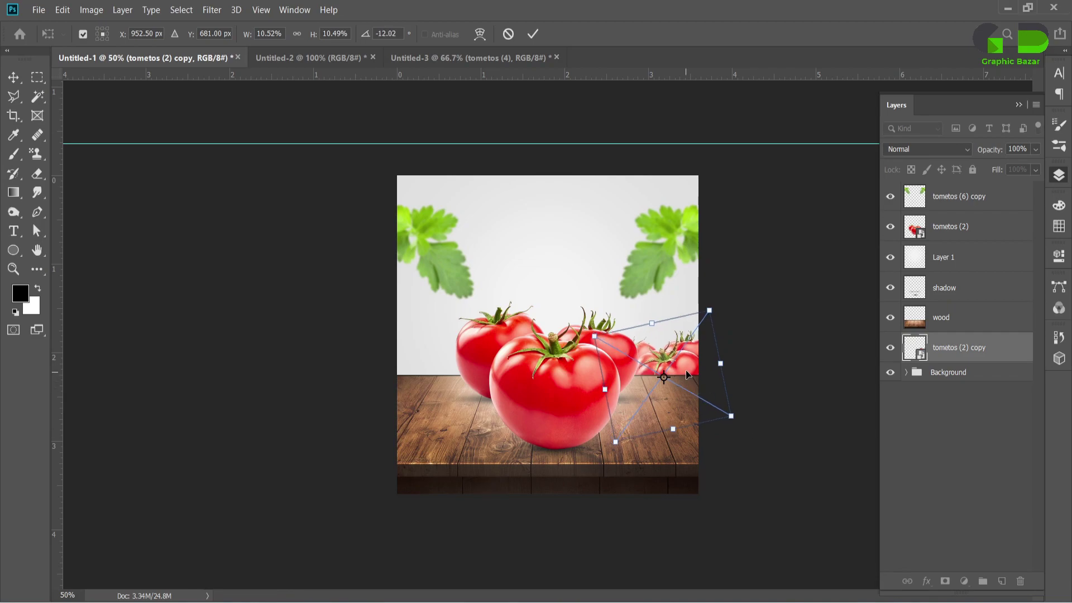
left_click_drag(698, 402, 715, 327)
key("Escape")
left_click(738, 383)
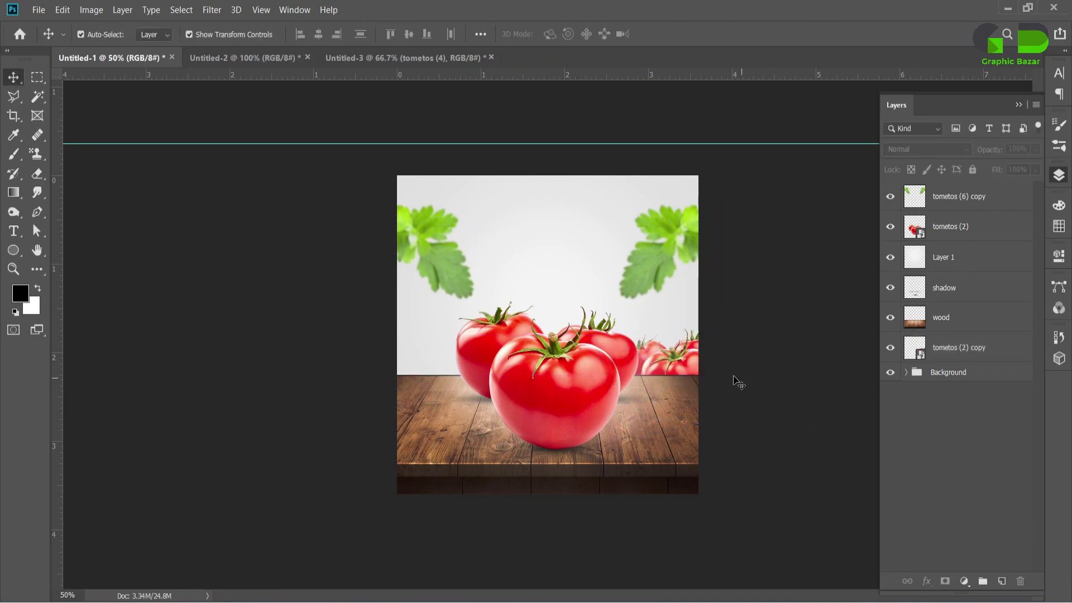
left_click_drag(692, 377, 423, 369)
key("ctrl+j")
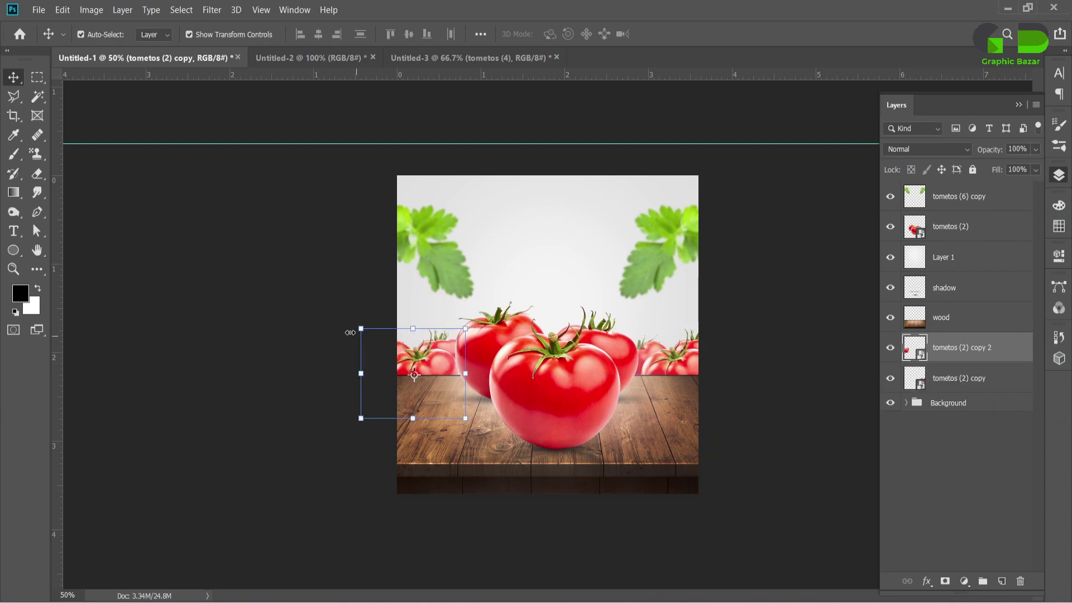
left_click_drag(348, 325, 366, 302)
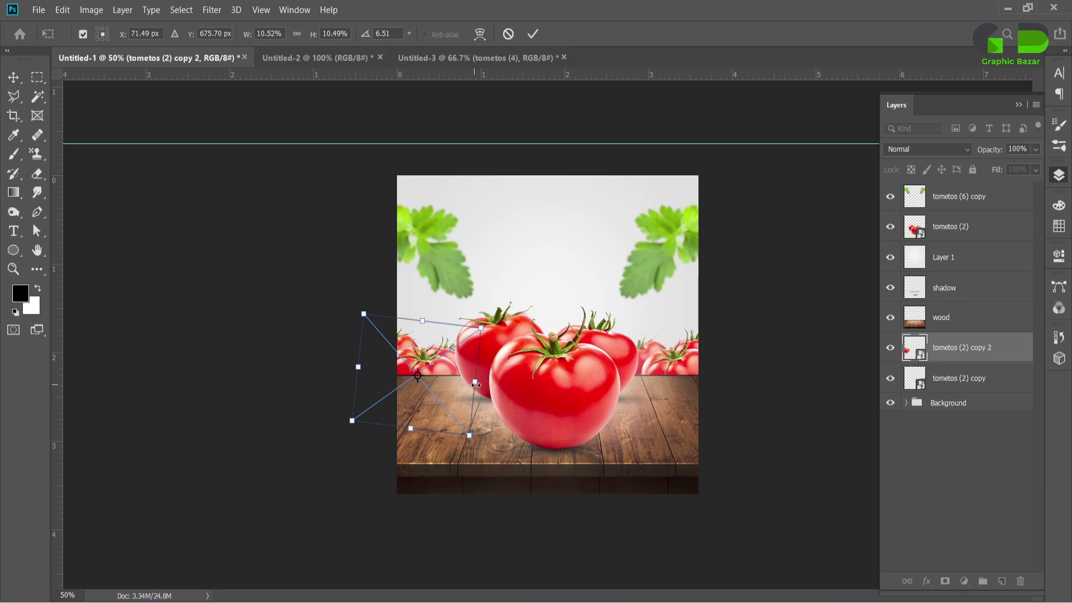
left_click_drag(475, 385, 477, 385)
key("Return")
left_click(944, 483)
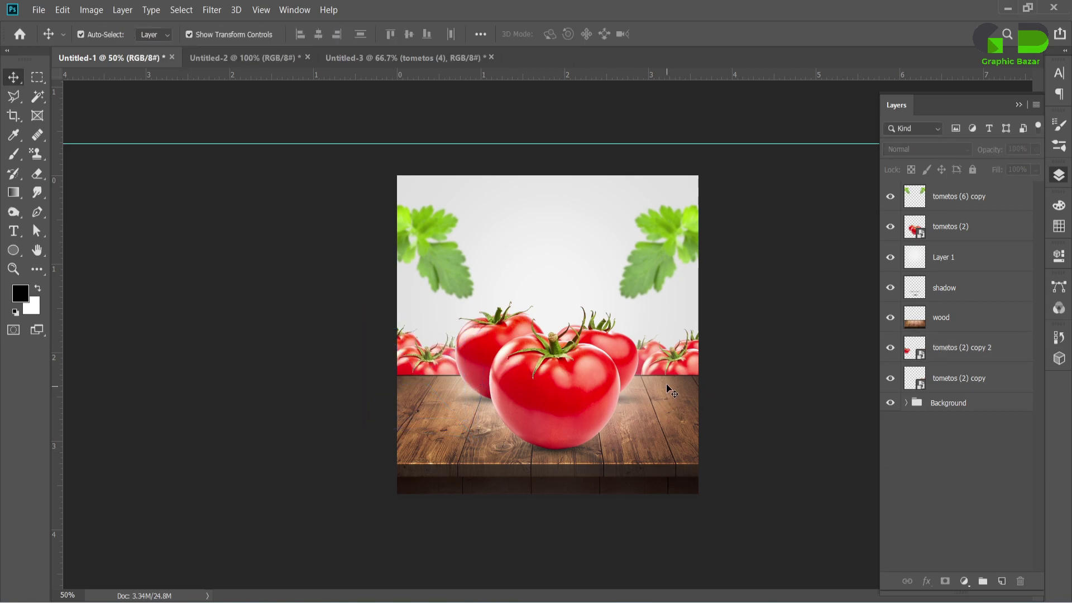
left_click(682, 366)
left_click(973, 330)
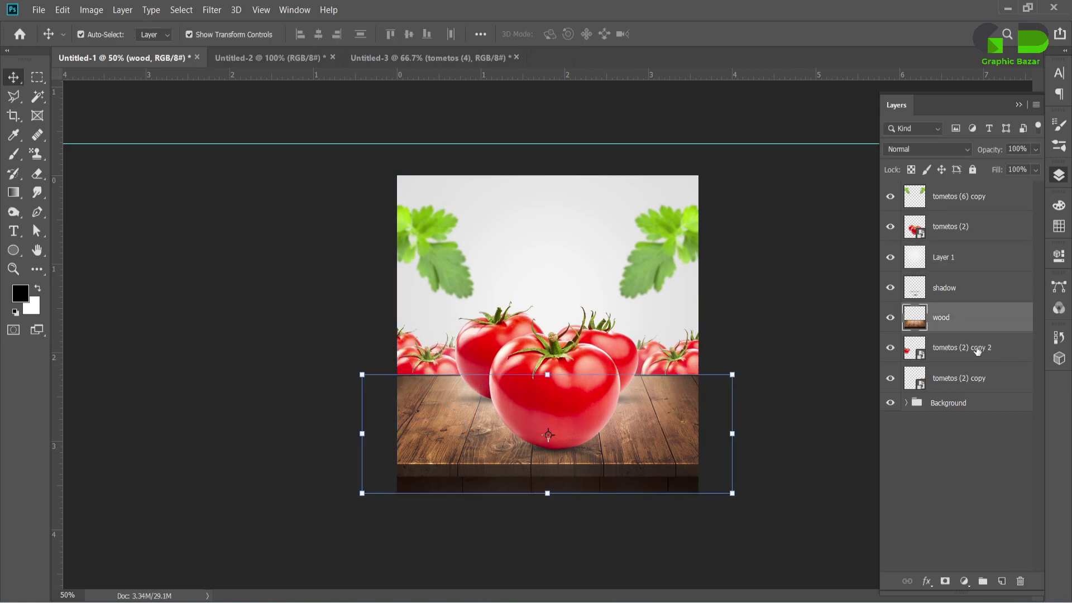
left_click(977, 350)
left_click(981, 379)
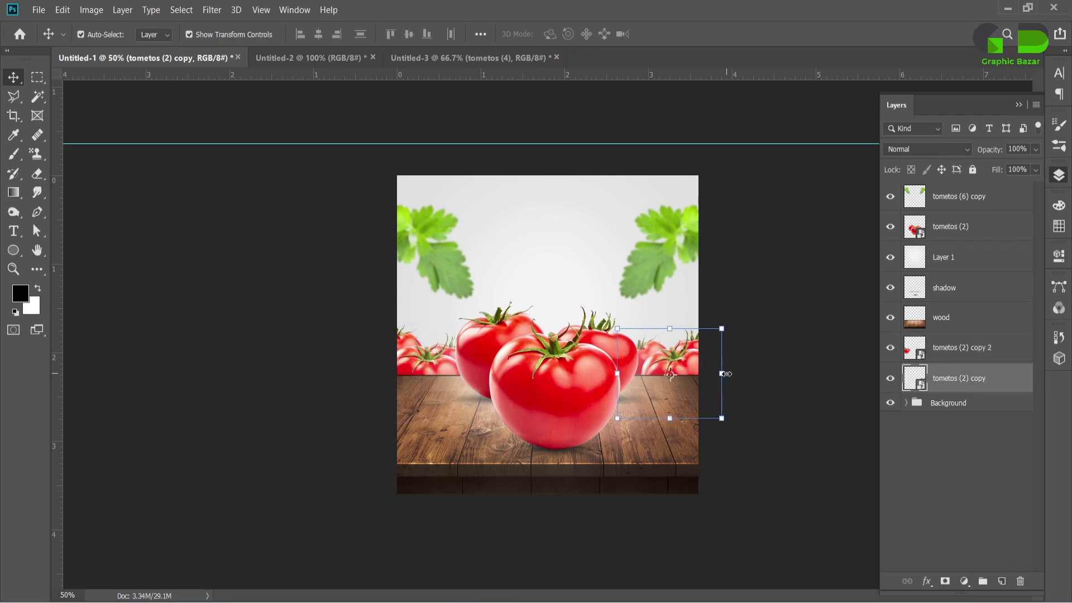
mouse_move(724, 374)
left_mouse_down()
mouse_move(746, 361)
mouse_move(684, 359)
left_mouse_up()
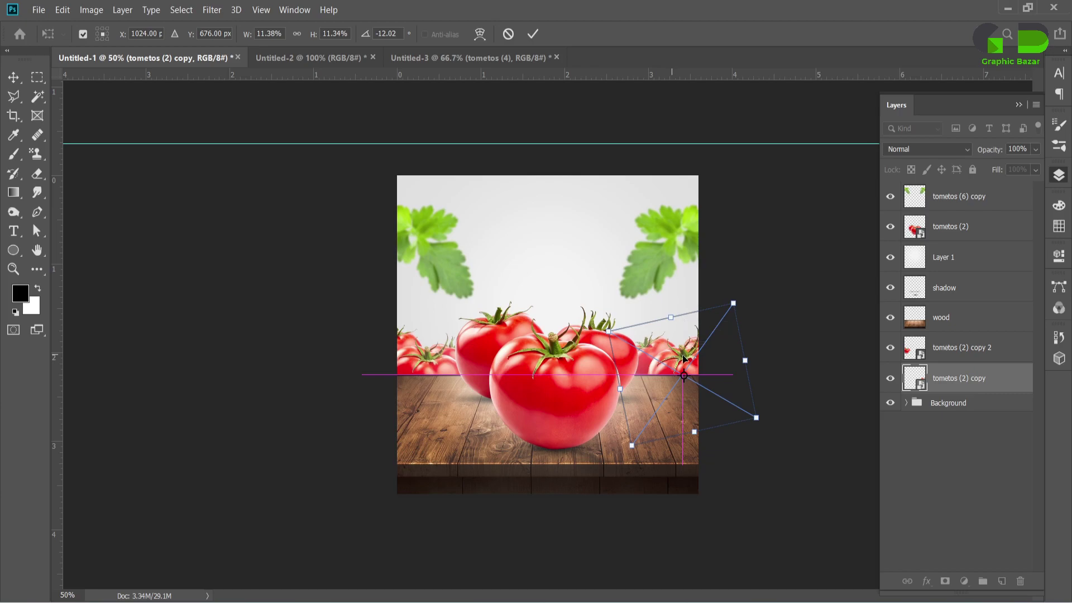
key("Return")
left_click(979, 460)
left_click(968, 225)
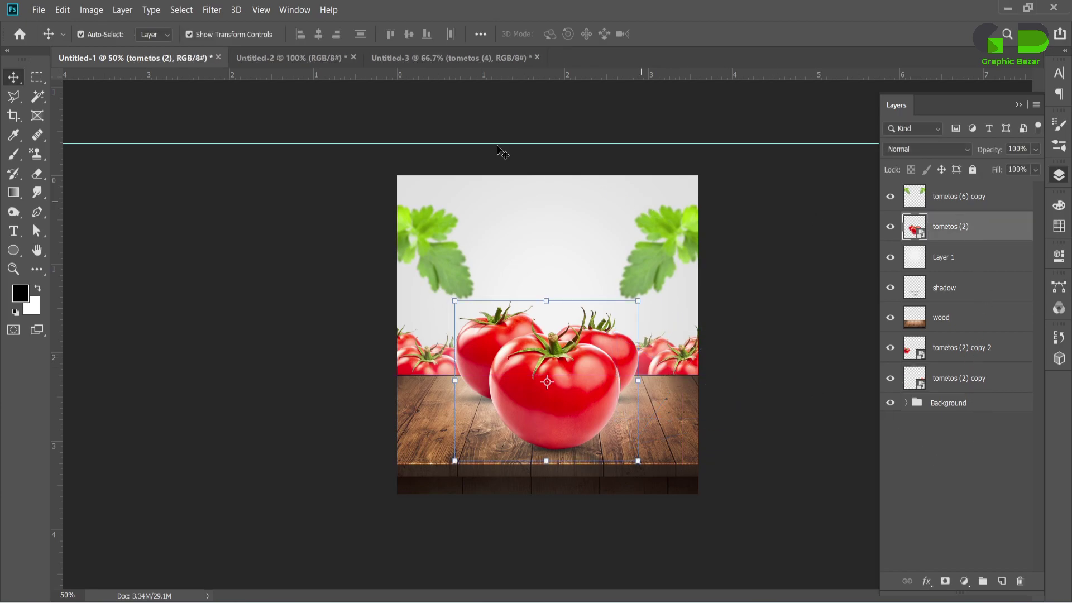
Enlarge the central tomato group to about 20.4%, lower it, and nudge its shadow up twice.
left_click_drag(548, 301, 551, 262)
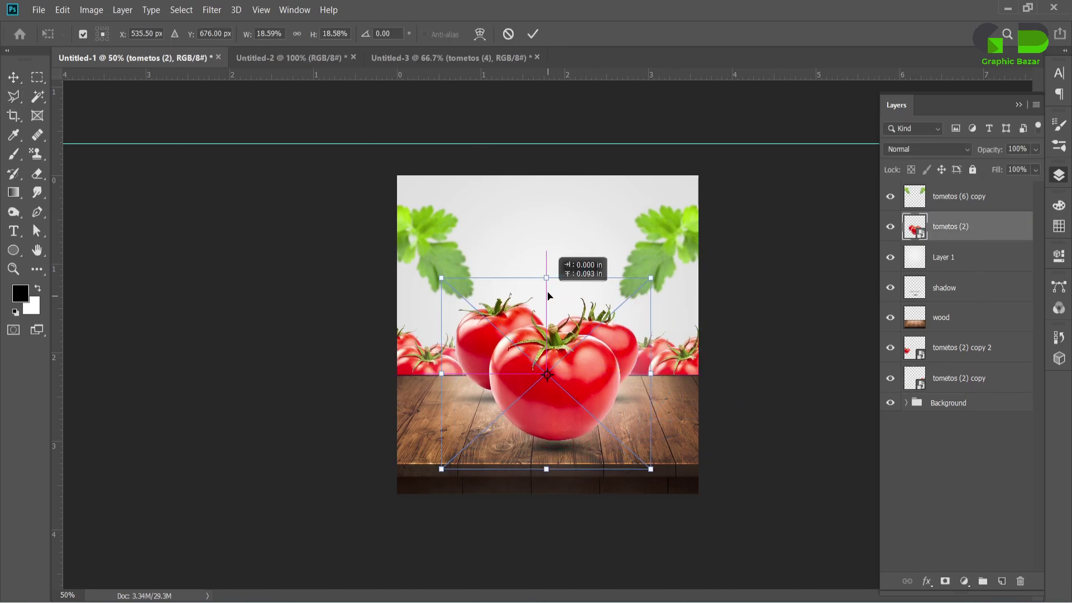
left_click_drag(566, 330, 566, 345)
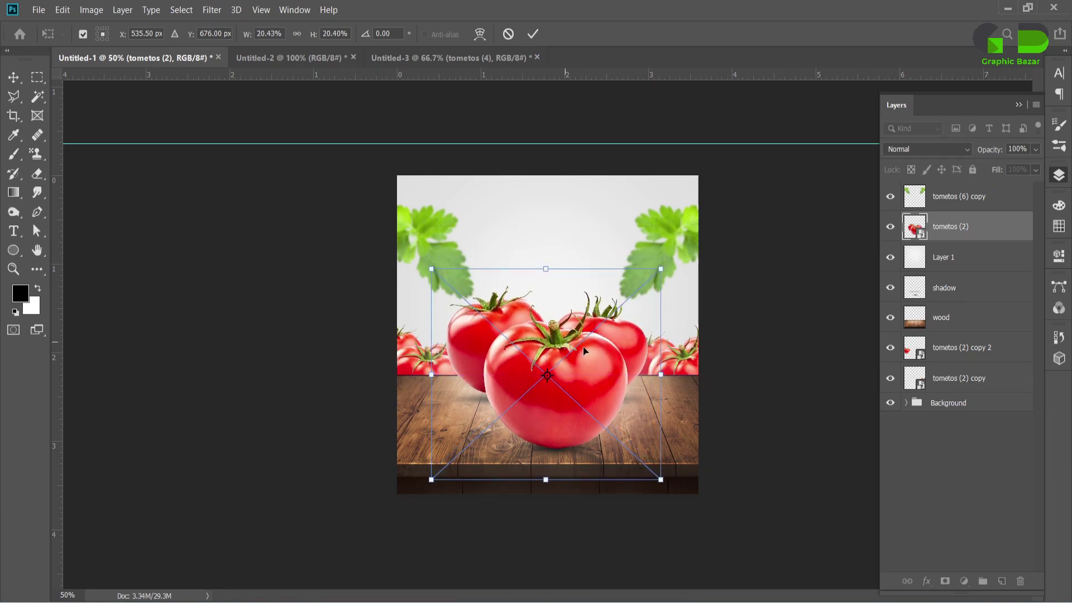
left_click(946, 477)
left_click(966, 290)
key("Up")
key("Up")
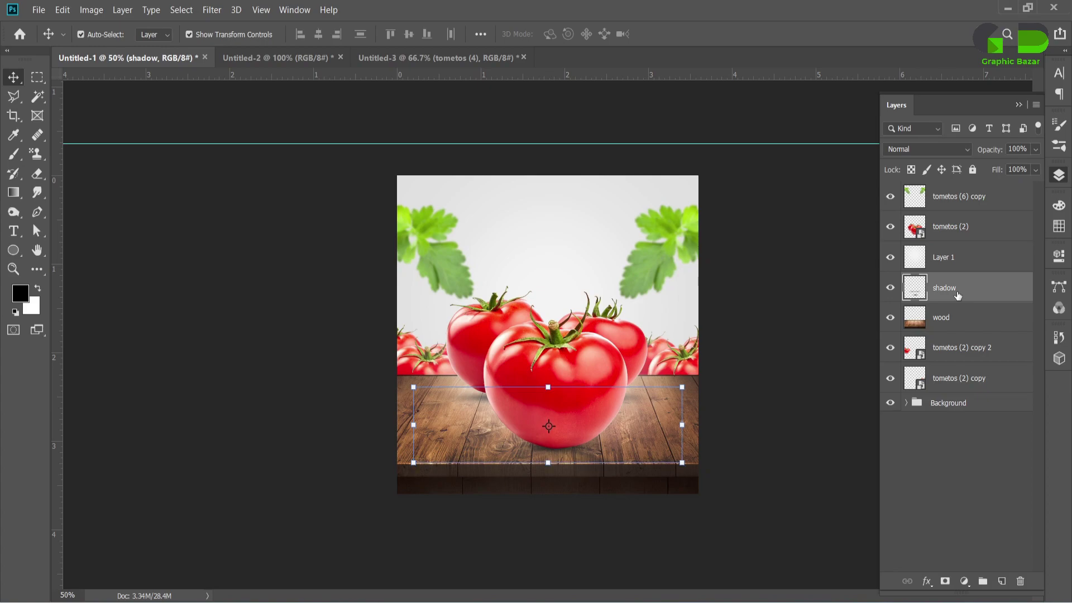
key("Up")
key("Up")
key("Up")
left_click(959, 462)
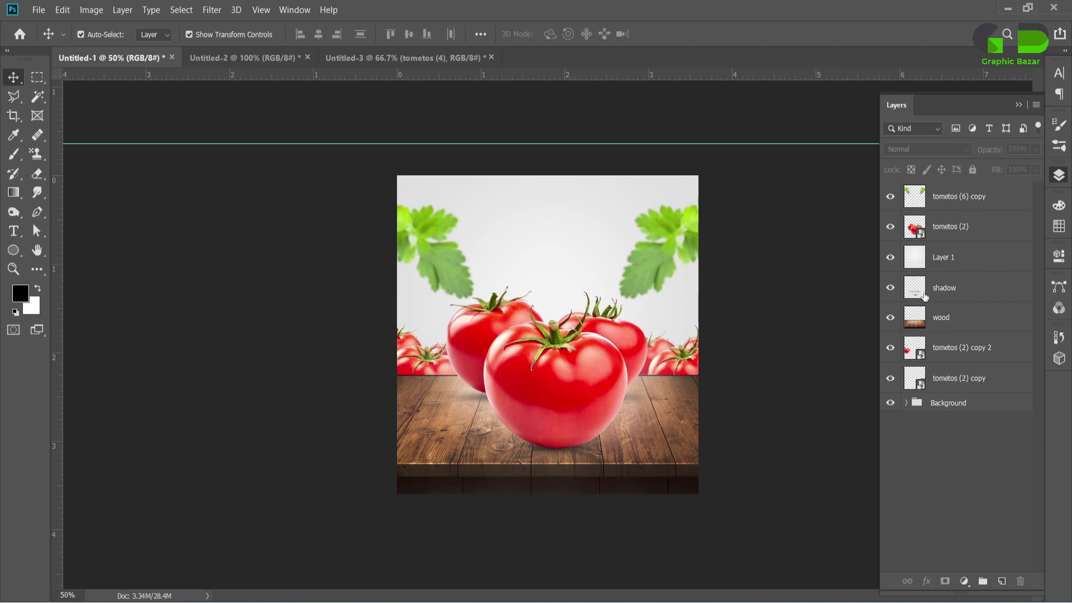
Rasterize the central tomato group layer tometos (2).
left_click(956, 233)
right_click(956, 230)
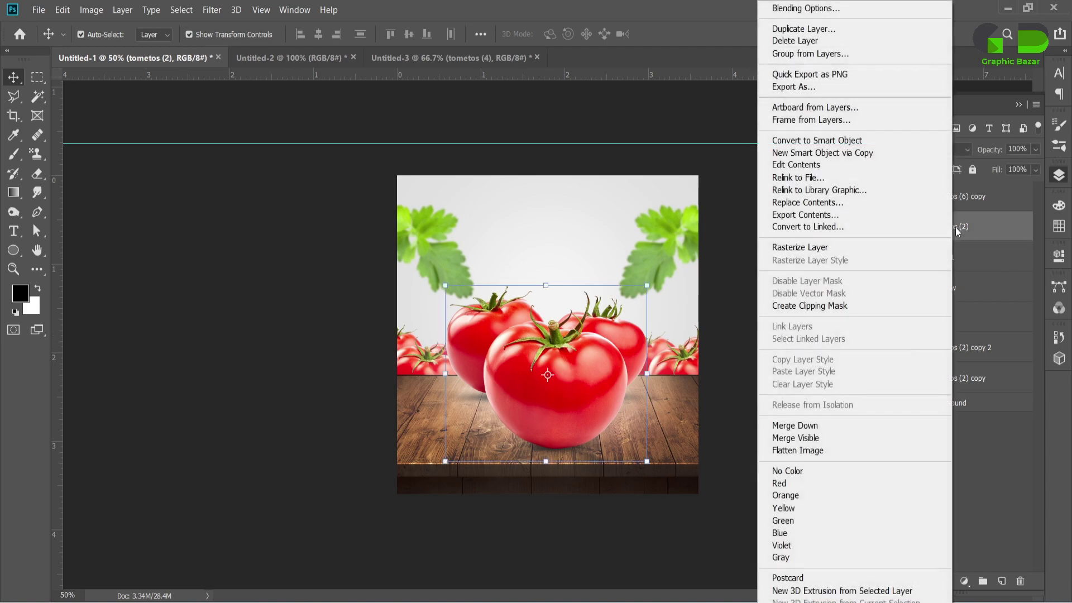
left_click(810, 246)
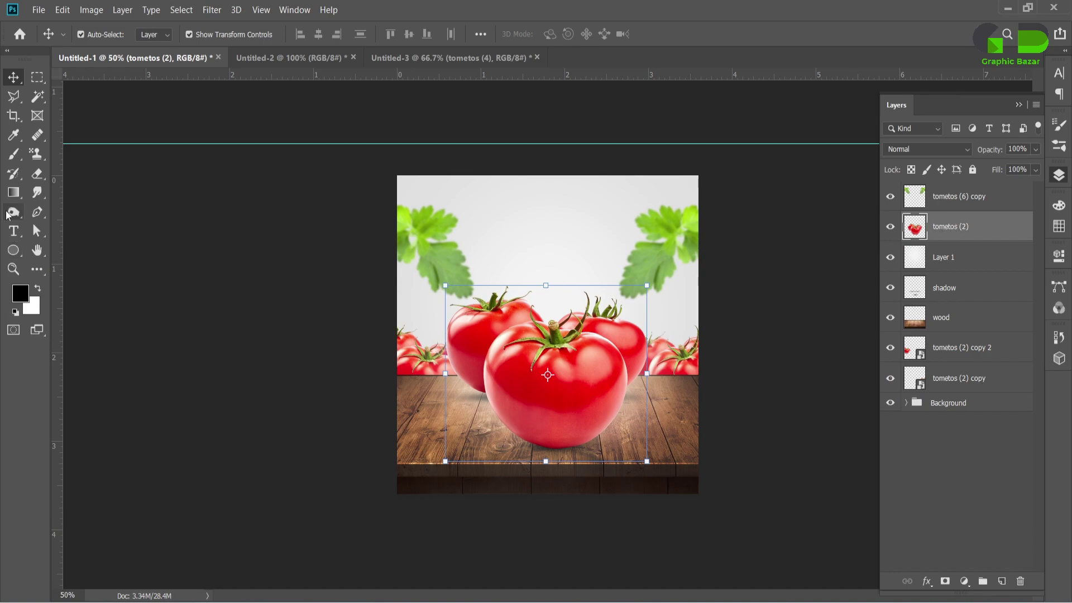
Set the foreground to white and dodge the right side of the front tomato brighter.
left_click(20, 293)
left_click(703, 347)
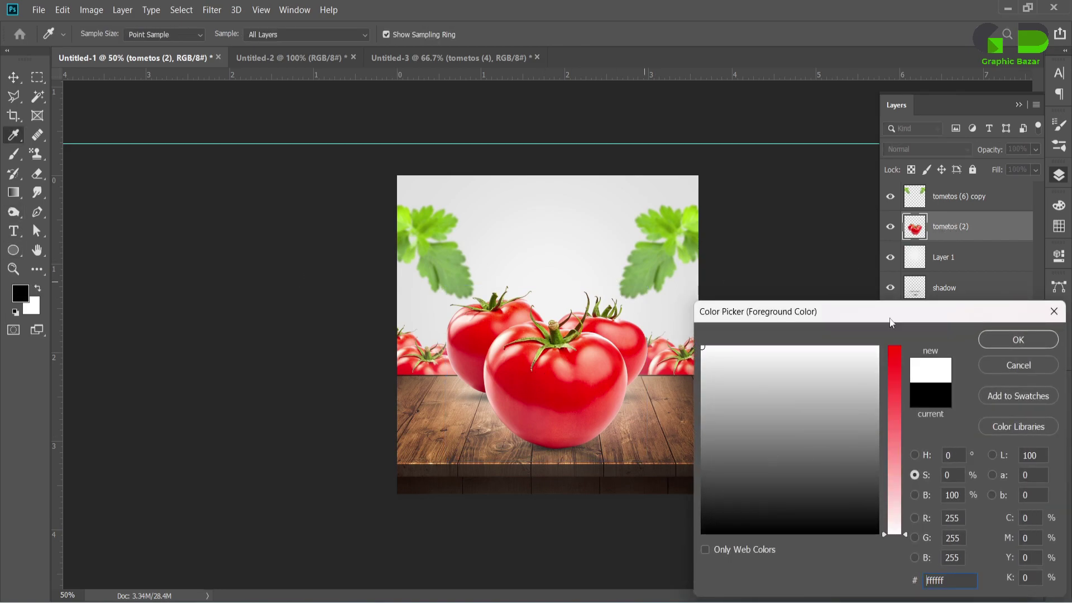
left_click(1011, 346)
key("o")
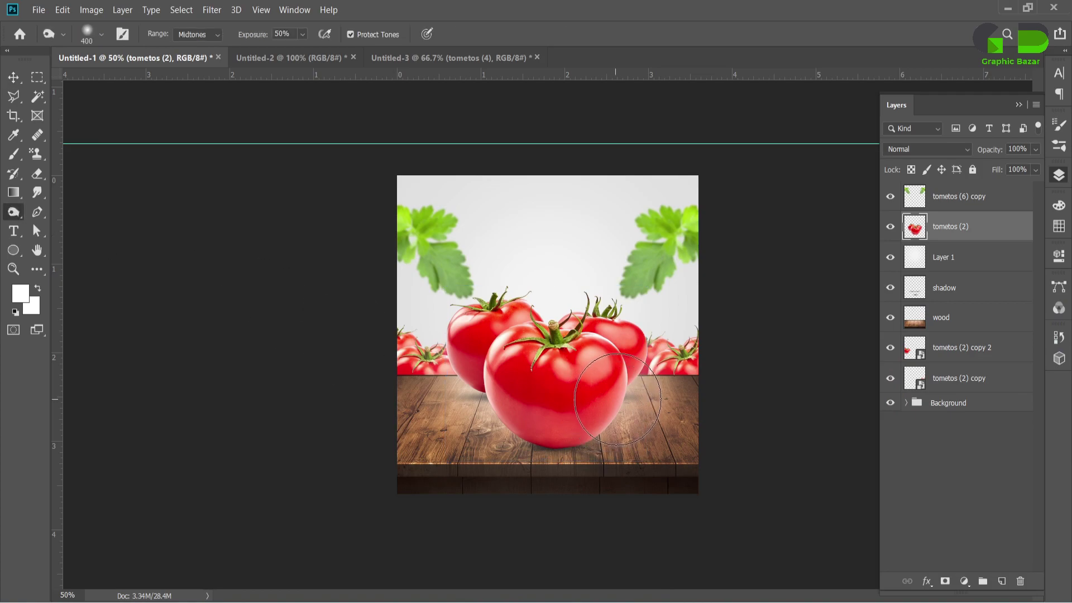
mouse_move(619, 378)
left_mouse_down()
mouse_move(616, 406)
mouse_move(454, 460)
left_mouse_up()
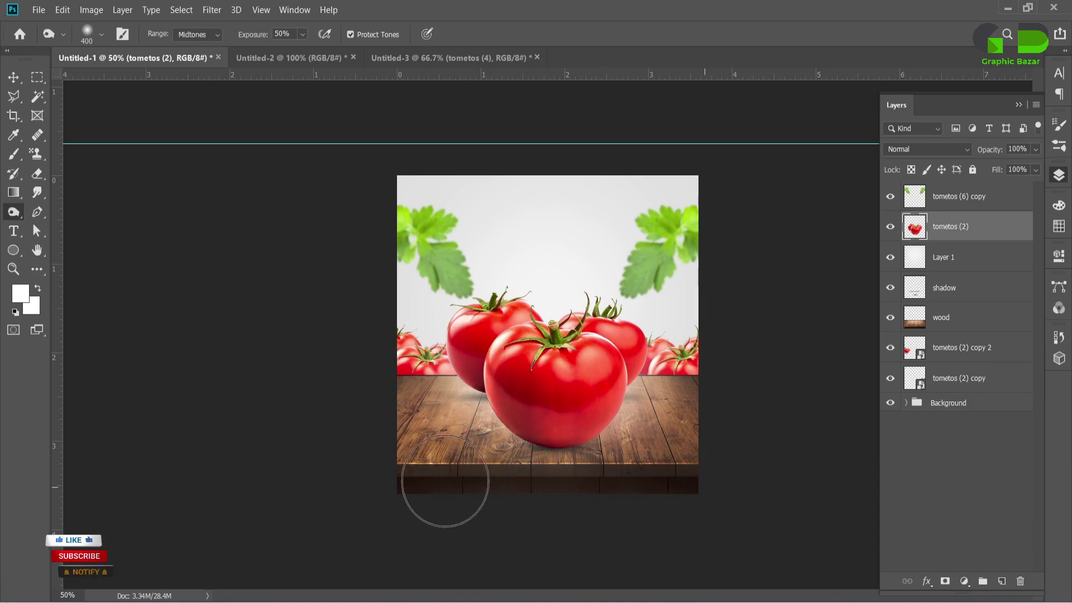
left_click(14, 77)
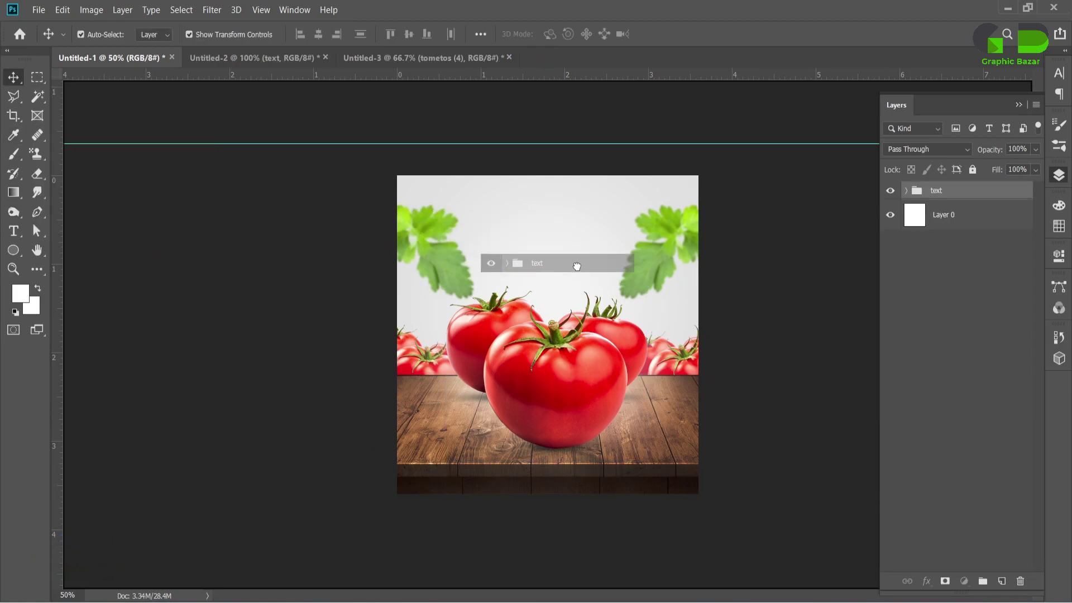
Place the ORIGINAL FRESH TOMATO headline group at top centre, scaled to 91.45%.
left_click_drag(578, 267, 586, 271)
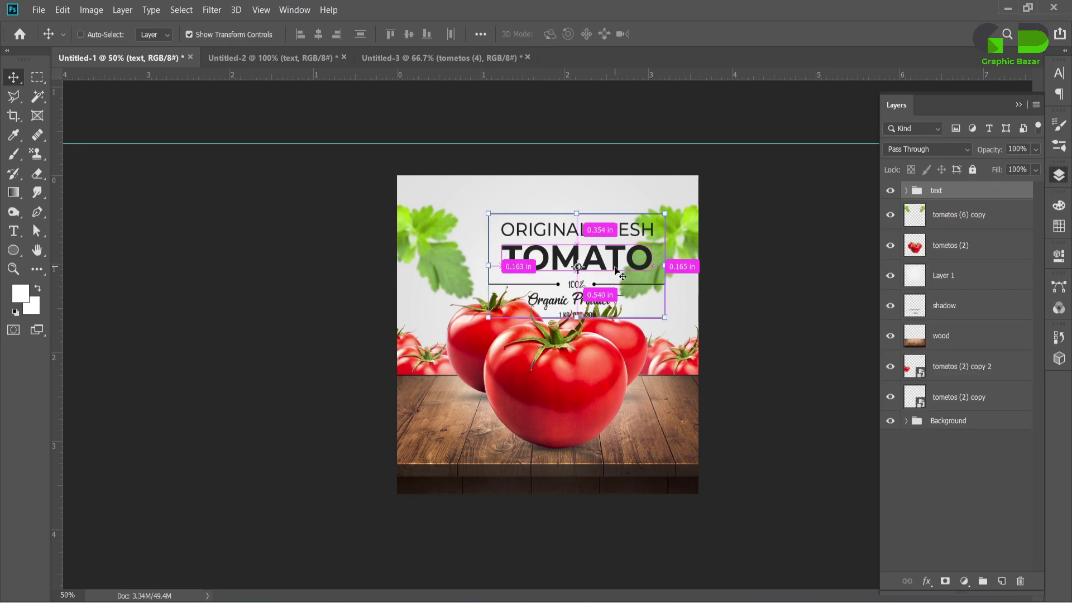
key("ctrl+t")
left_click_drag(612, 265, 576, 249)
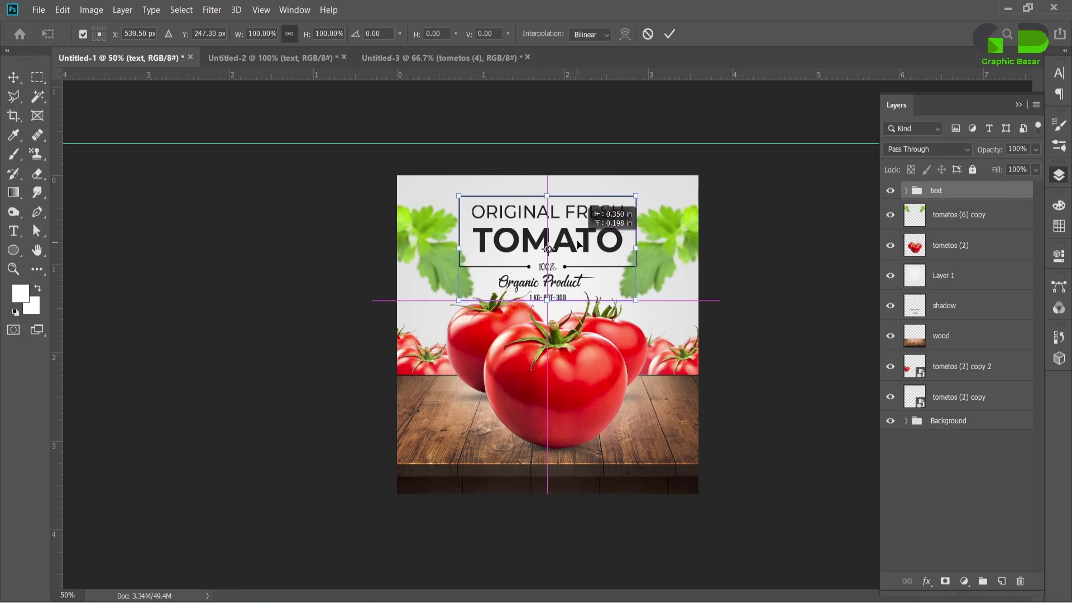
left_click_drag(577, 249, 579, 243)
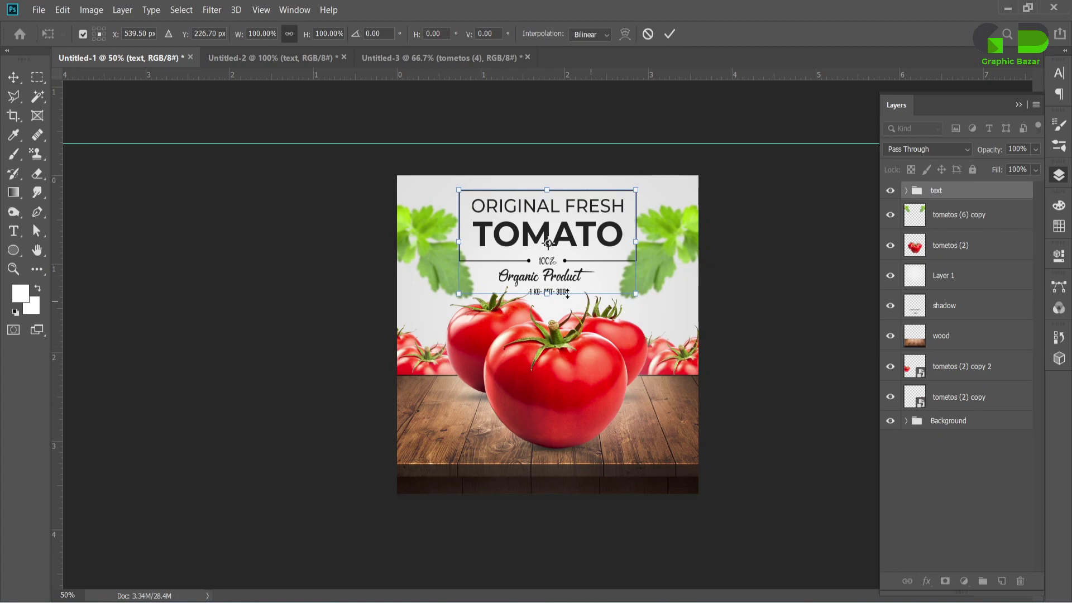
left_click_drag(547, 291, 547, 283)
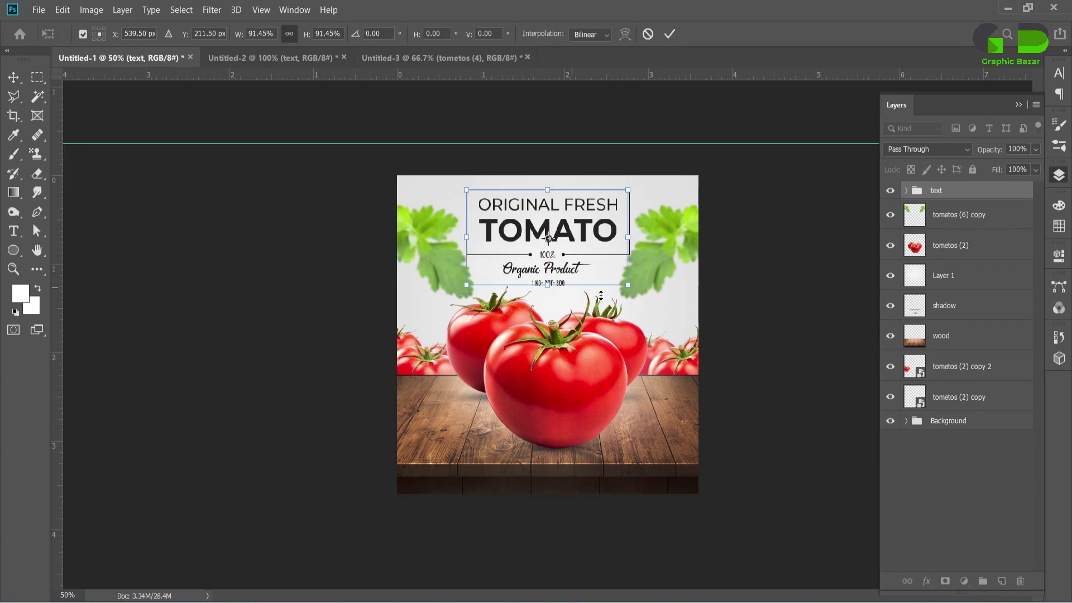
left_click(946, 444)
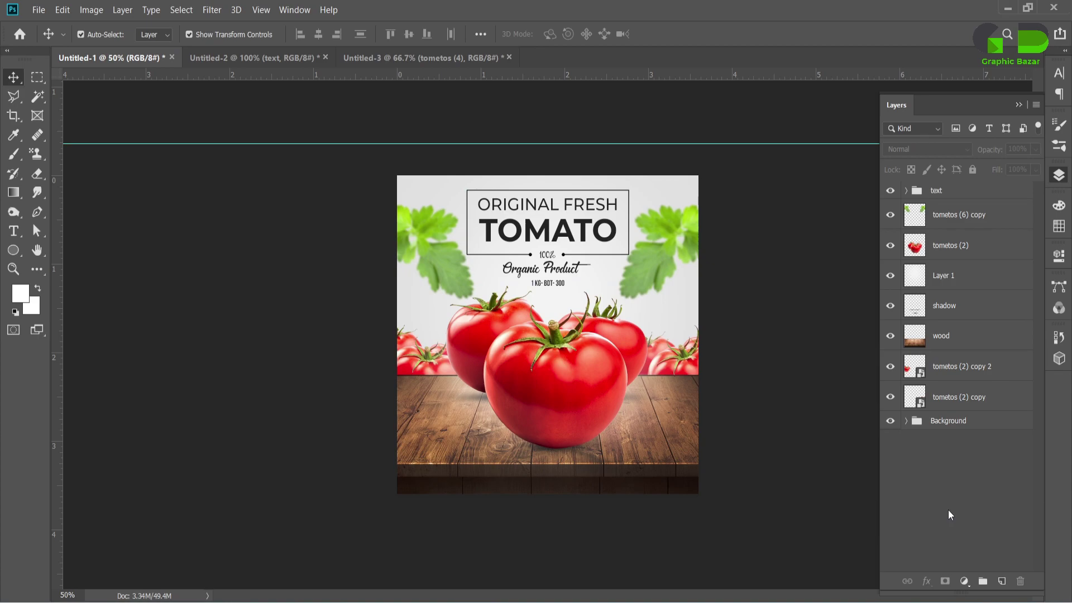
Expand the text group, give the Rectangle 1 frame a grey stroke, then select the tomato layer.
left_click(906, 191)
left_click(993, 286)
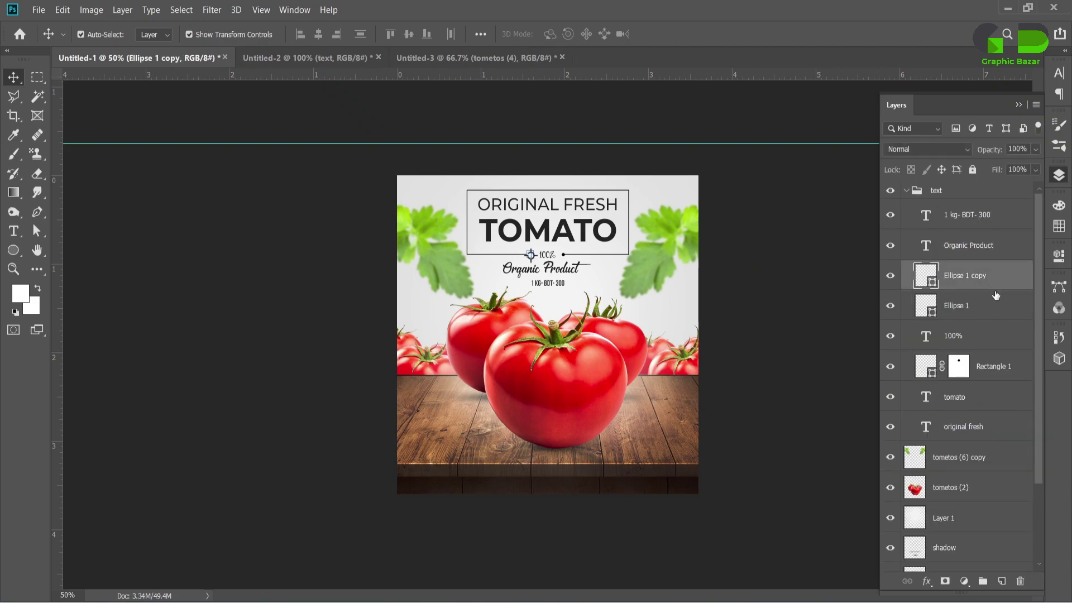
left_click(1002, 368)
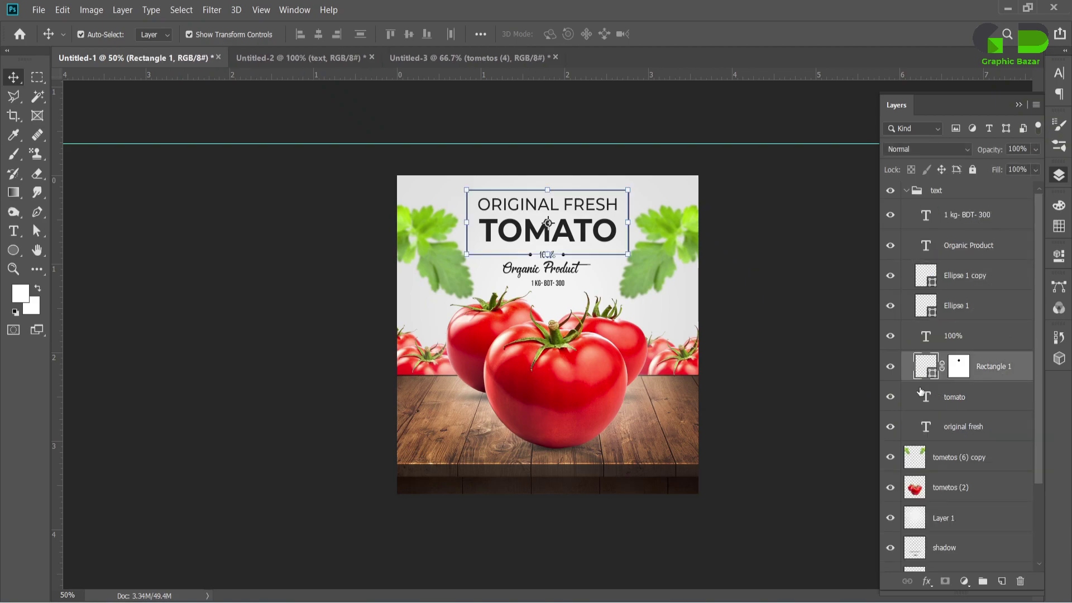
left_click(13, 250)
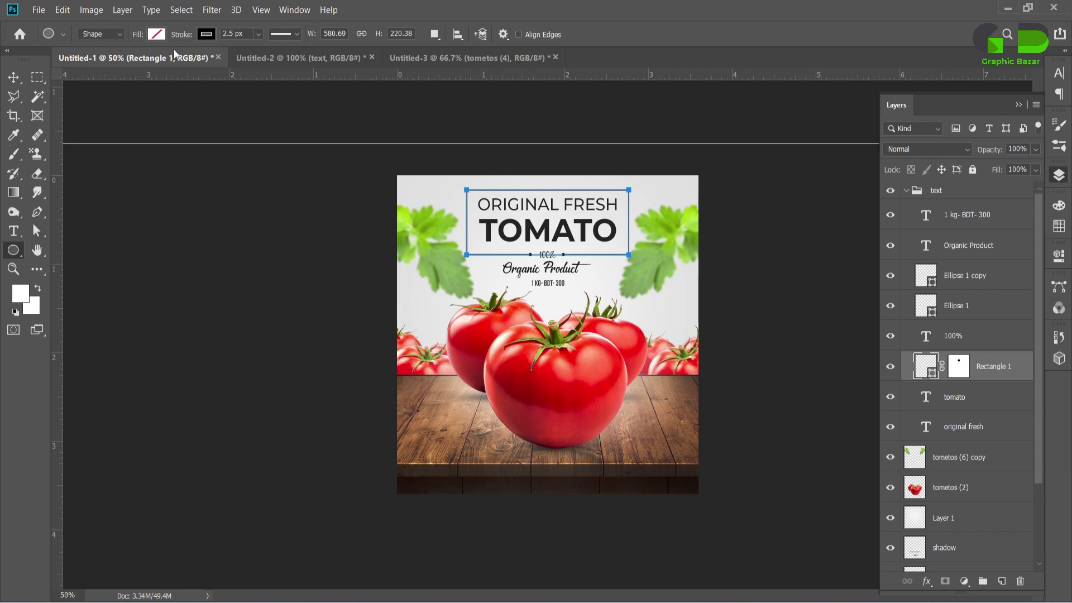
left_click(204, 35)
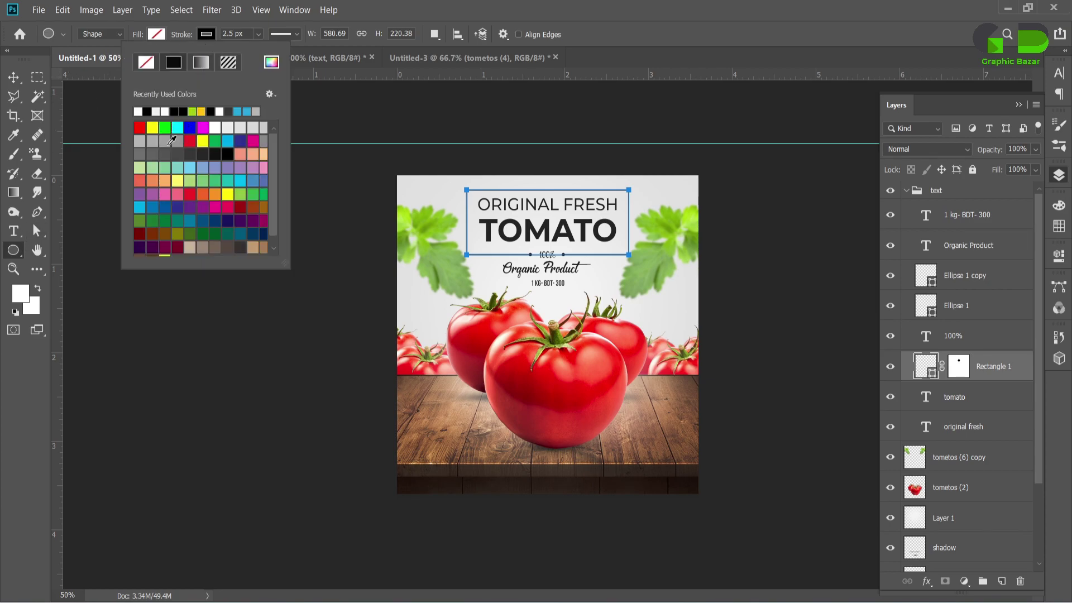
left_click(175, 144)
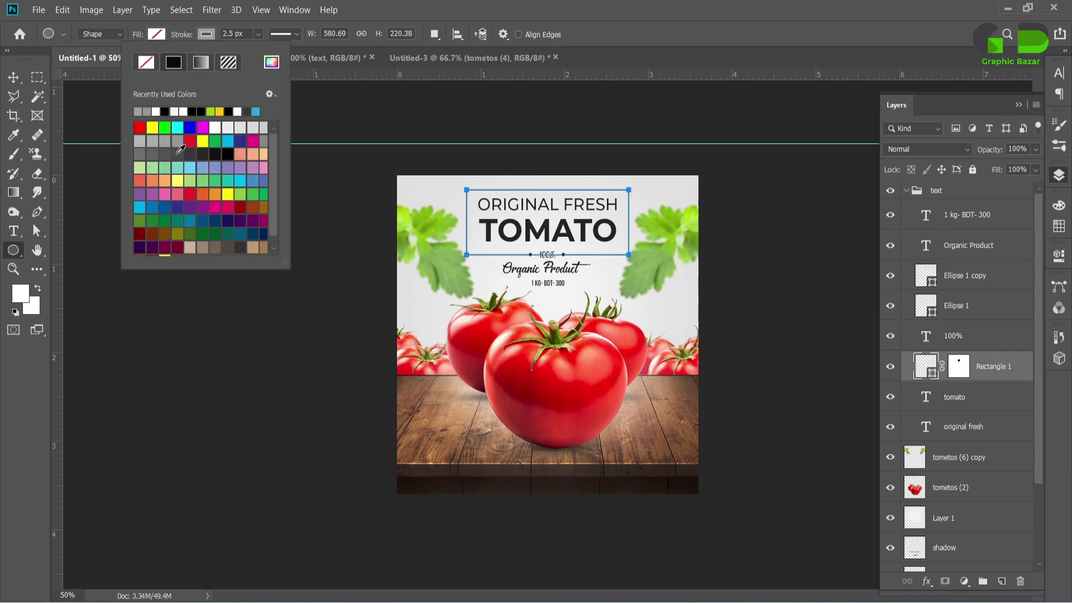
key("Return")
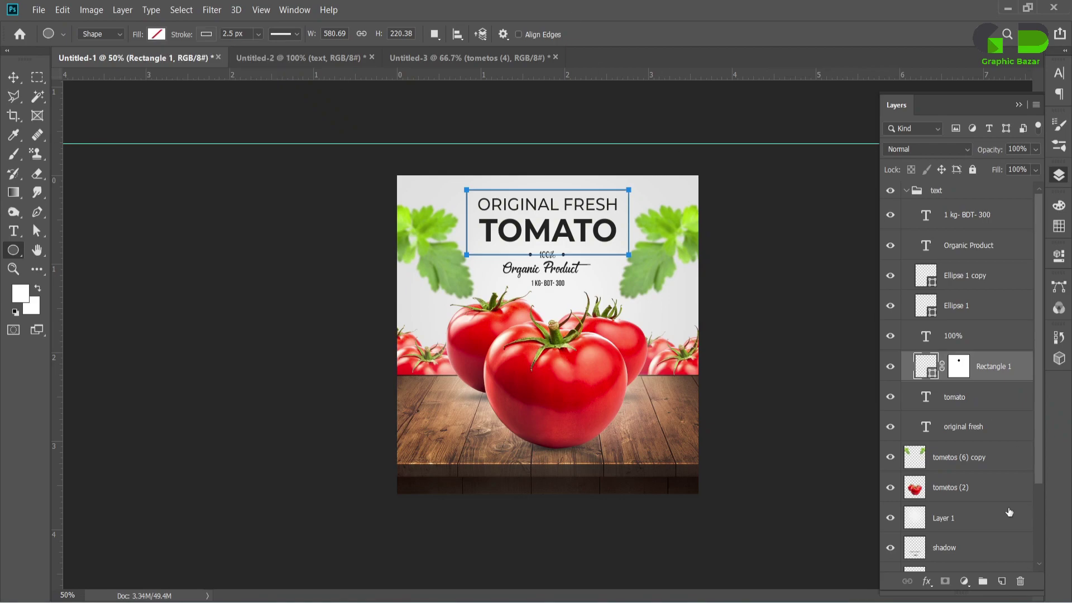
left_click(1009, 513)
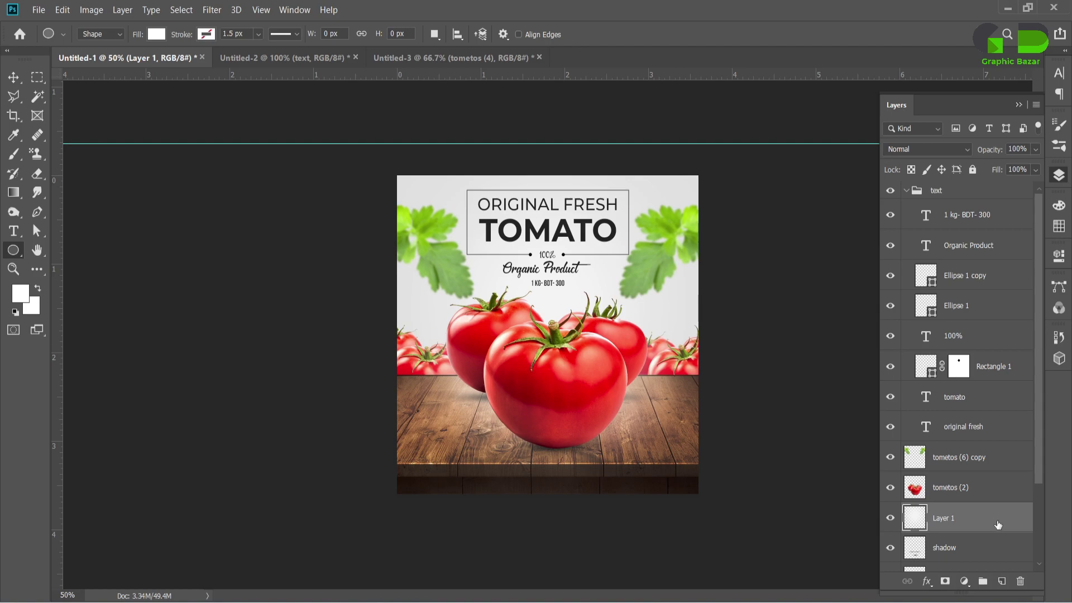
left_click(972, 491)
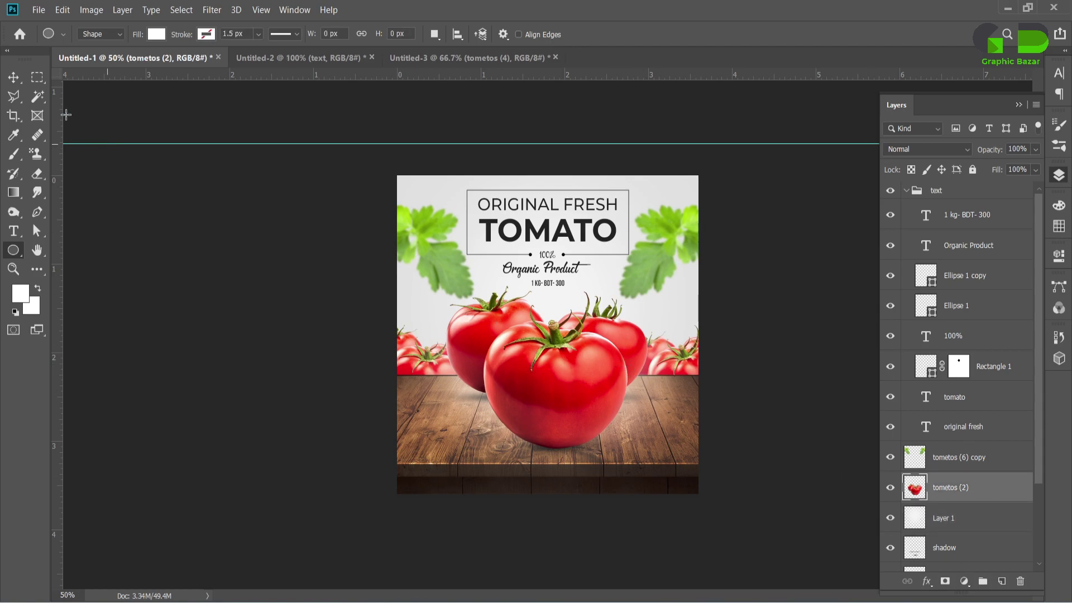
Shrink the central tomatoes to about 91%, commit, and drag the horizontal guide off the canvas.
left_click(13, 77)
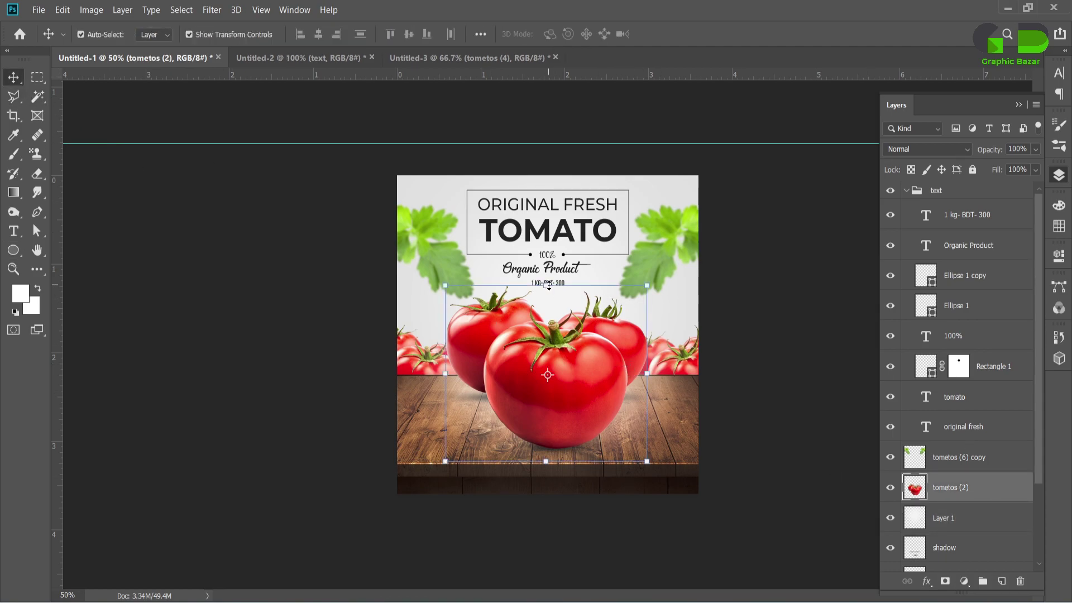
left_click_drag(549, 284, 549, 300)
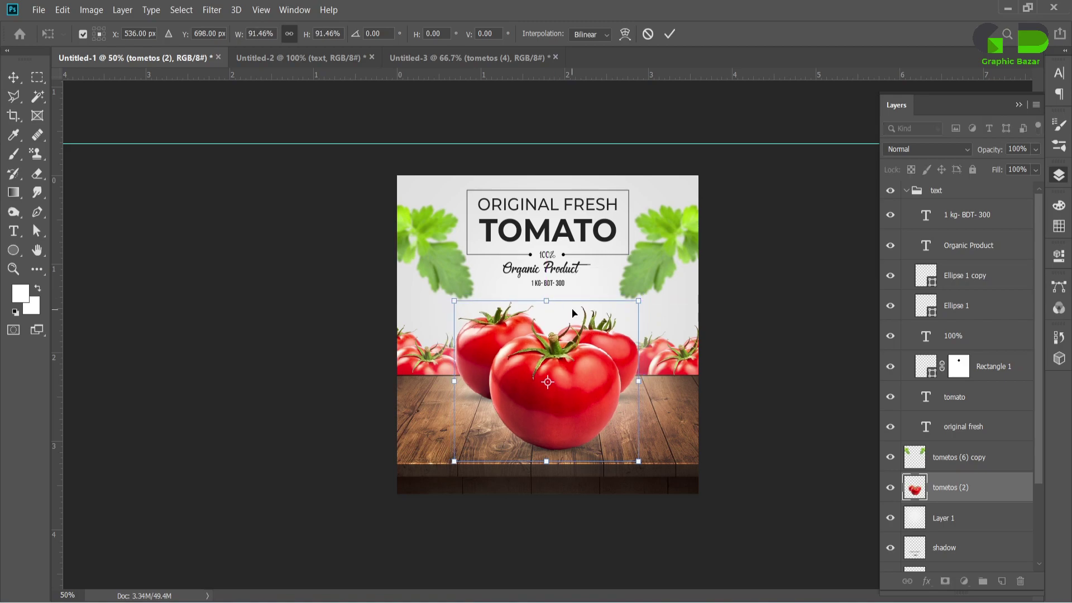
left_click(275, 270)
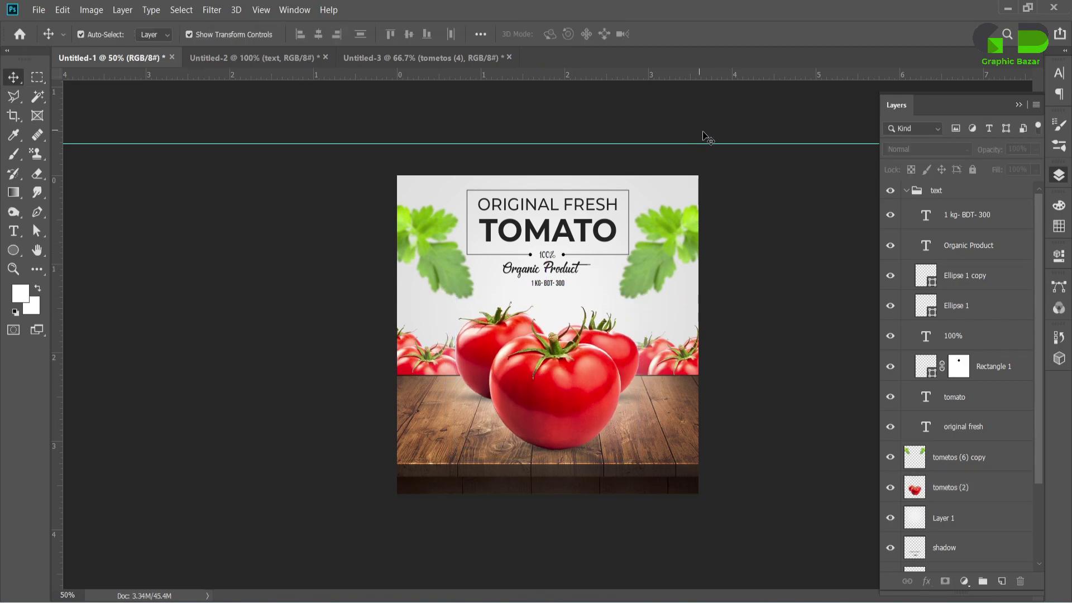
left_click_drag(707, 143, 681, 36)
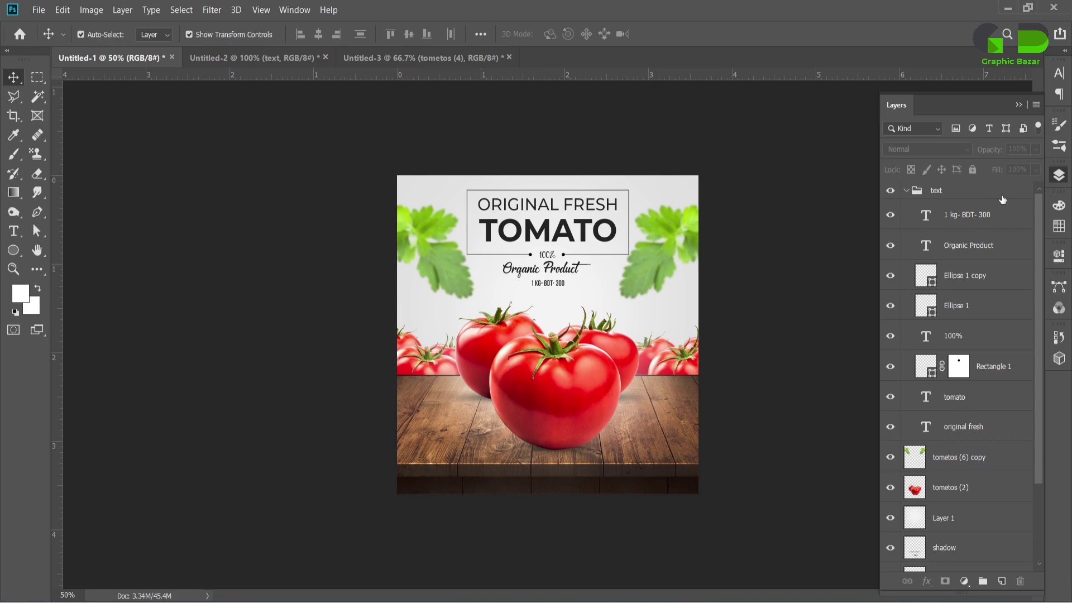
Collapse the text group and apply a radius-2 Gaussian Blur to tometos (2) copy 2.
left_click(906, 190)
key("ctrl+shift+alt+e")
left_click(961, 397)
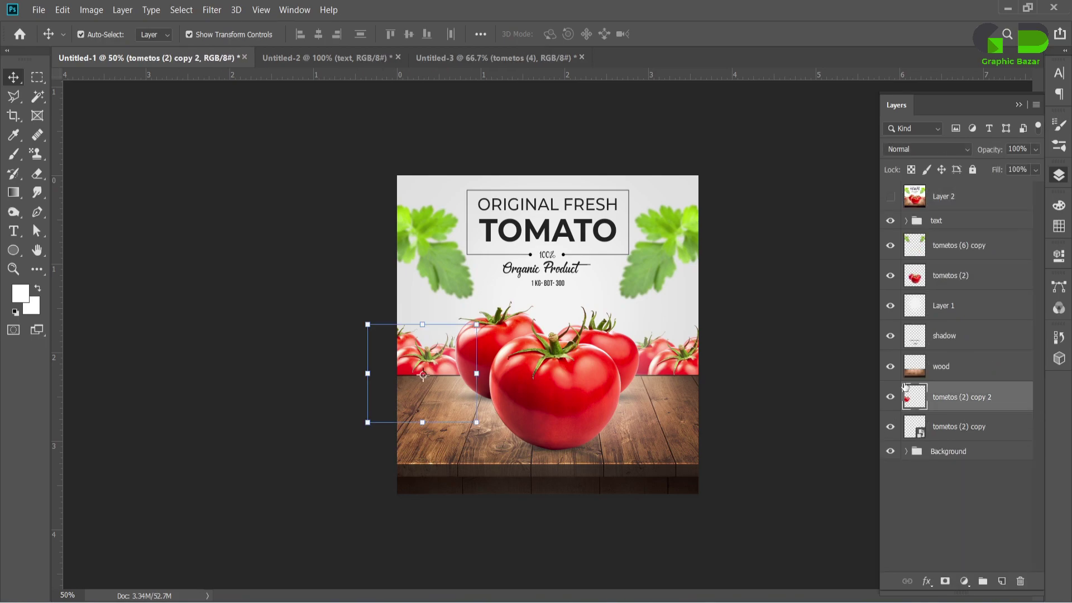
left_click(212, 9)
mouse_move(252, 166)
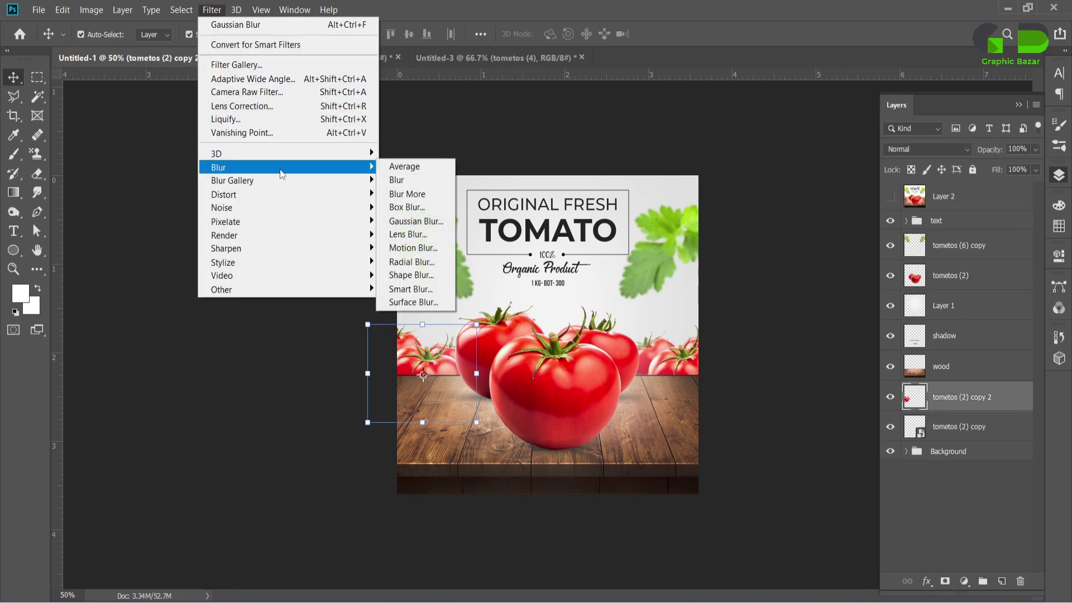
left_click(413, 221)
left_click_drag(502, 114, 774, 157)
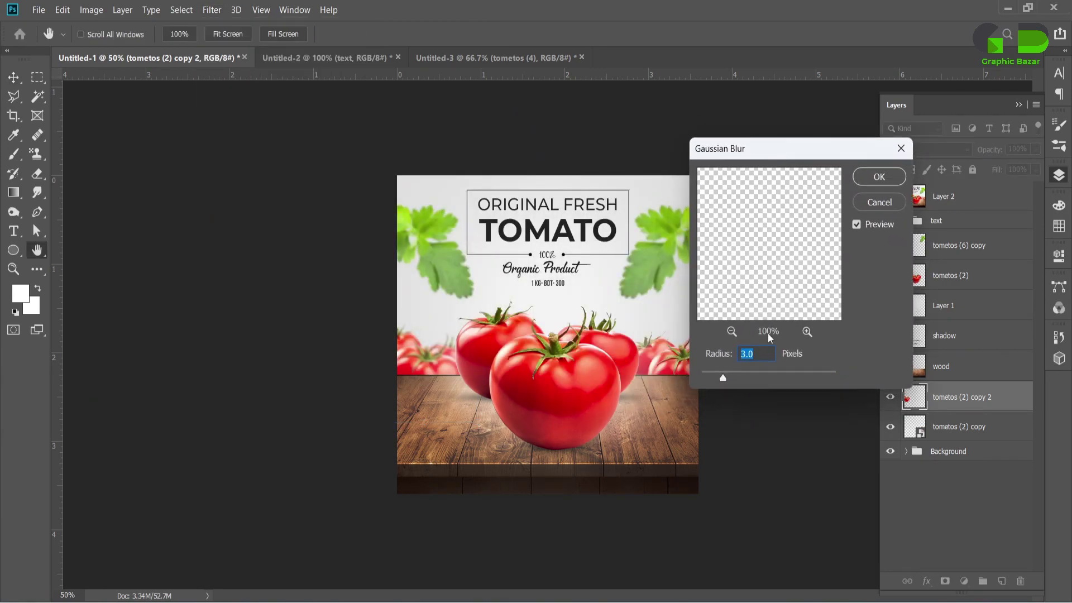
left_click_drag(722, 380, 717, 379)
type("2")
left_click(876, 178)
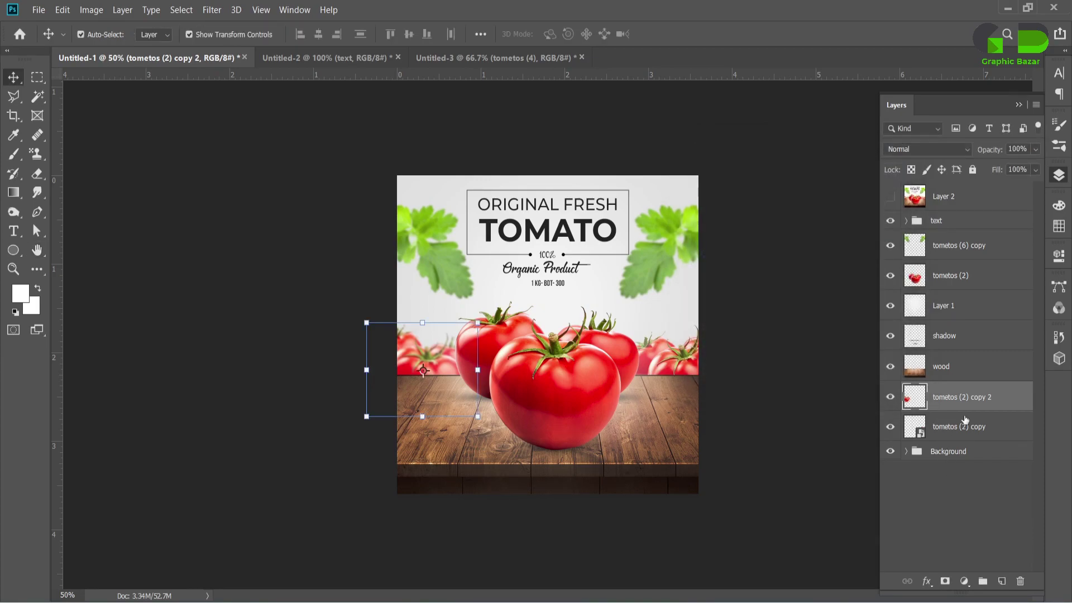
Rasterize the tometos (2) copy layer.
left_click(955, 278)
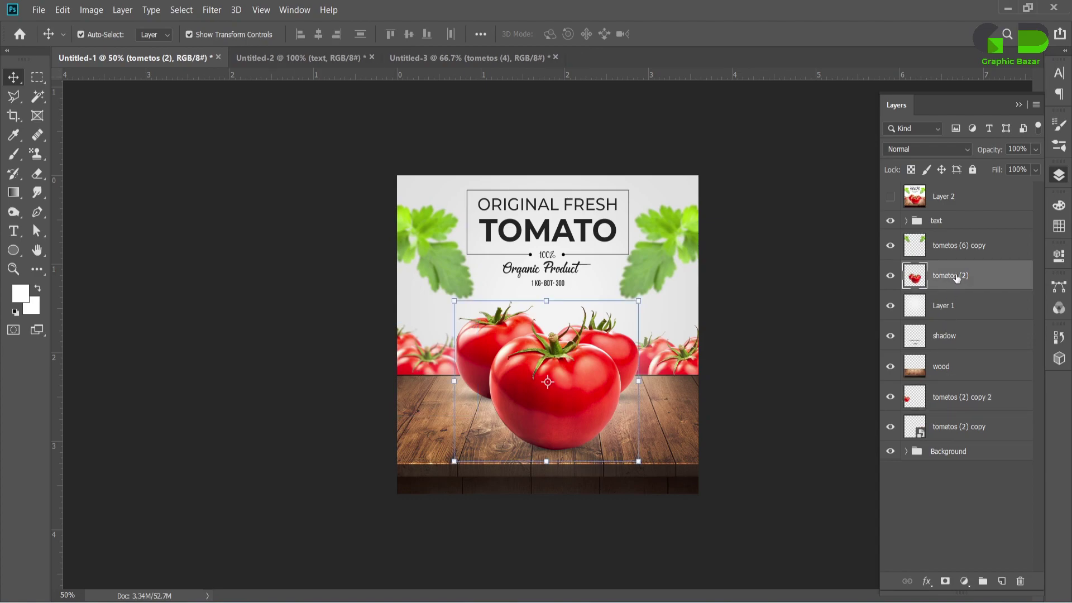
left_click(951, 252)
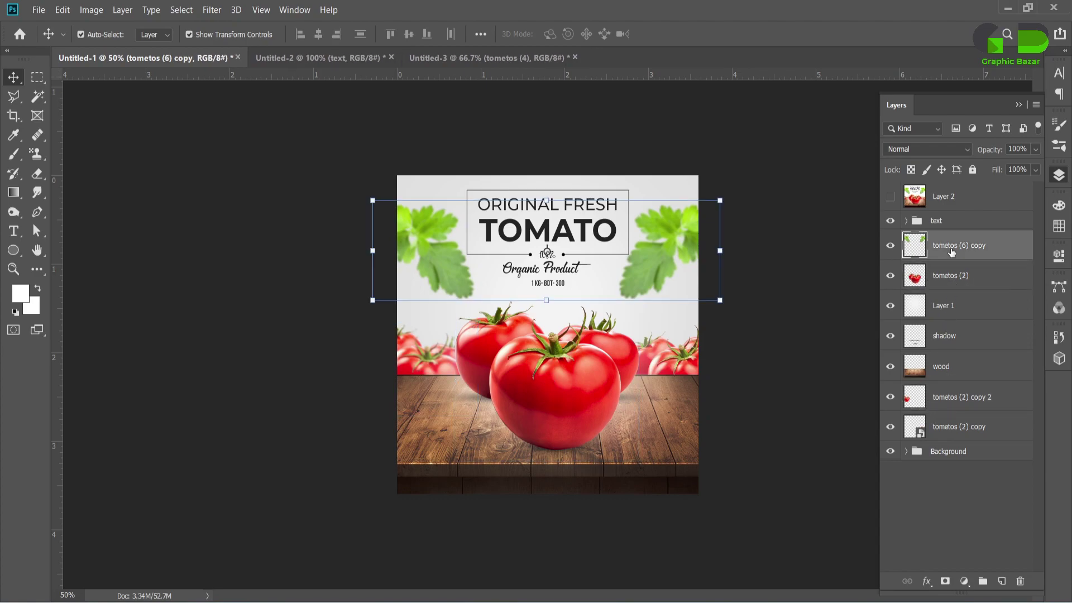
left_click(963, 396)
left_click(959, 431)
right_click(957, 430)
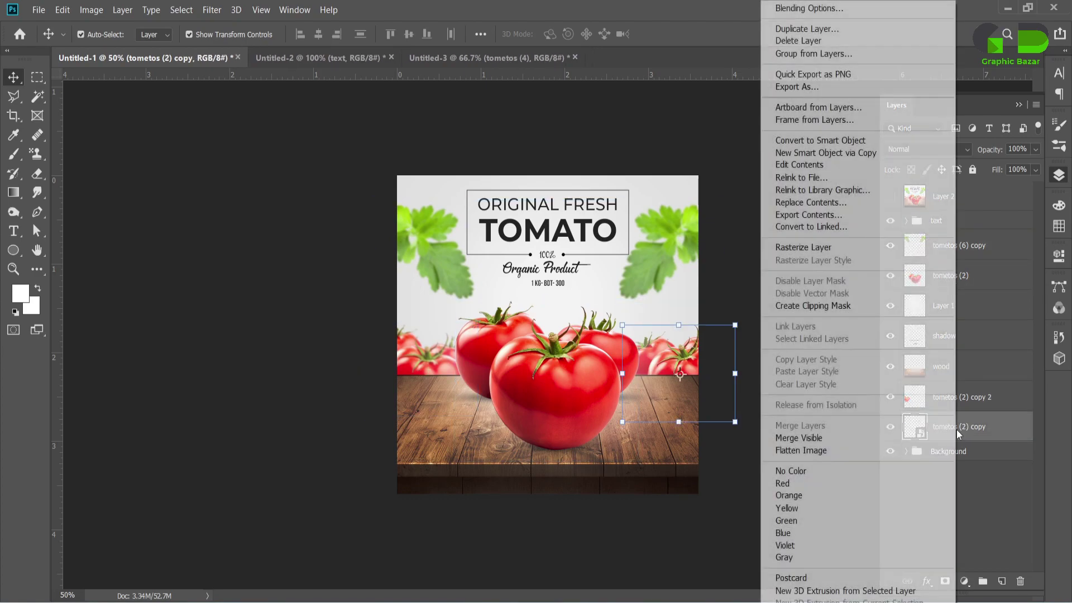
left_click(815, 246)
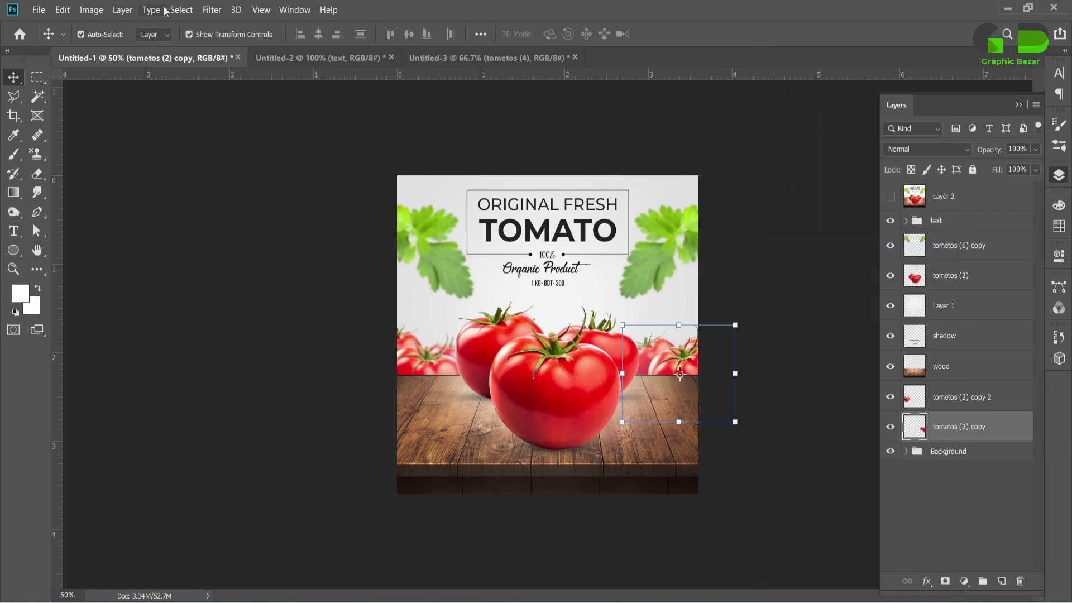
Apply a 2-pixel Gaussian Blur to tometos (2) copy.
left_click(211, 11)
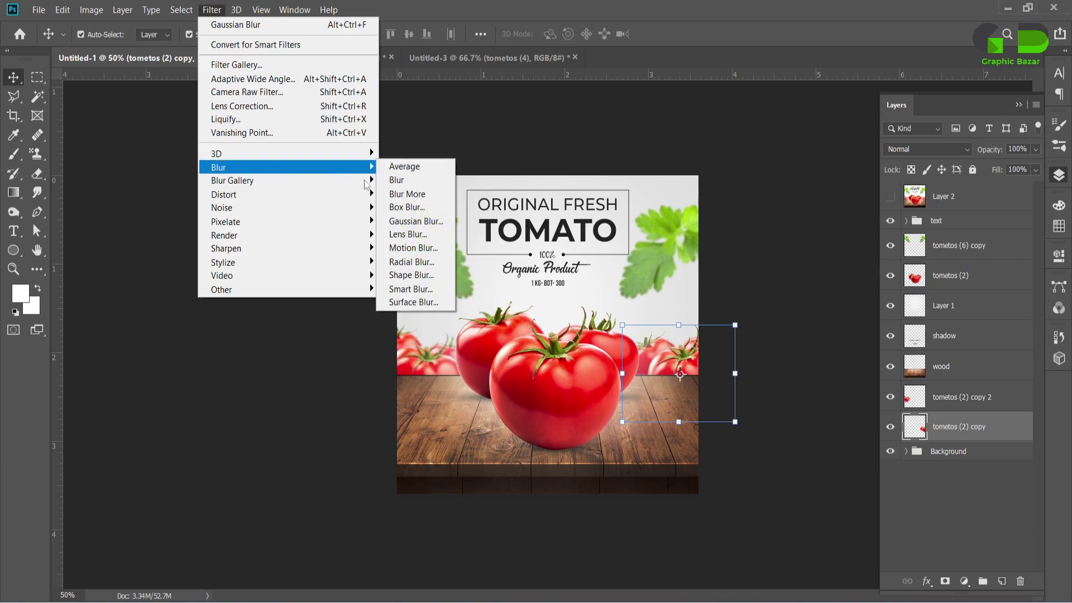
mouse_move(219, 167)
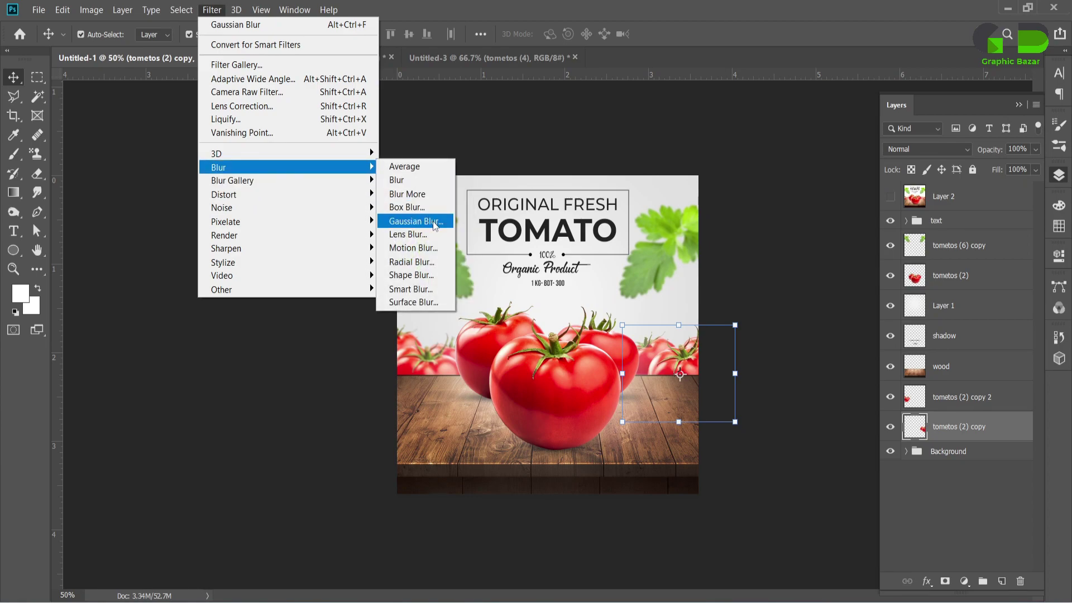
left_click(434, 222)
left_click(877, 177)
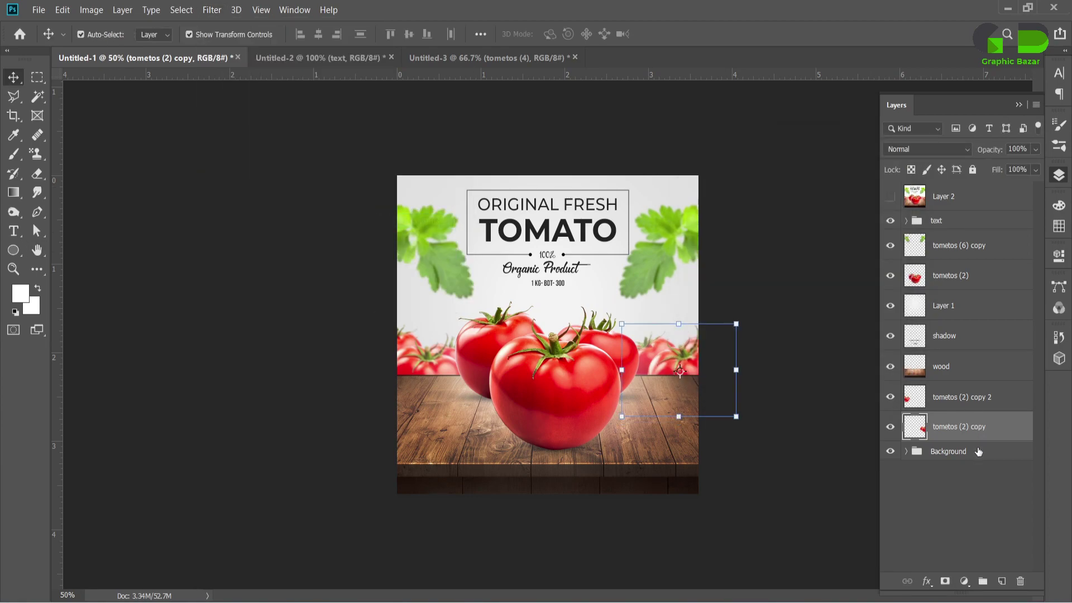
left_click(963, 484)
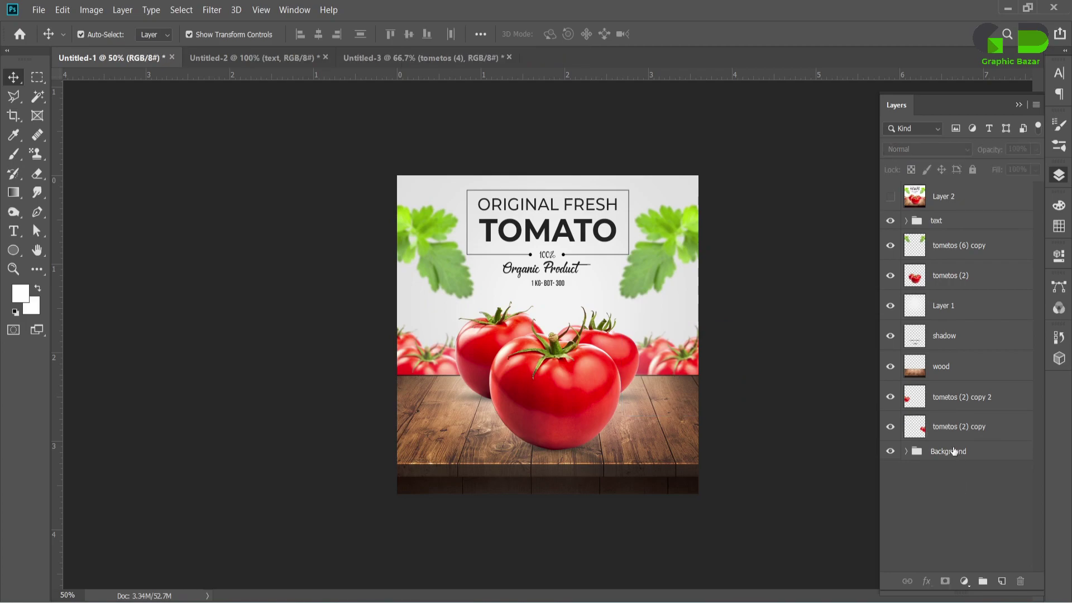
Stamp all layers from the text group down to Background into a new merged Layer 3.
key("ctrl+shift+alt+e")
left_click(961, 231)
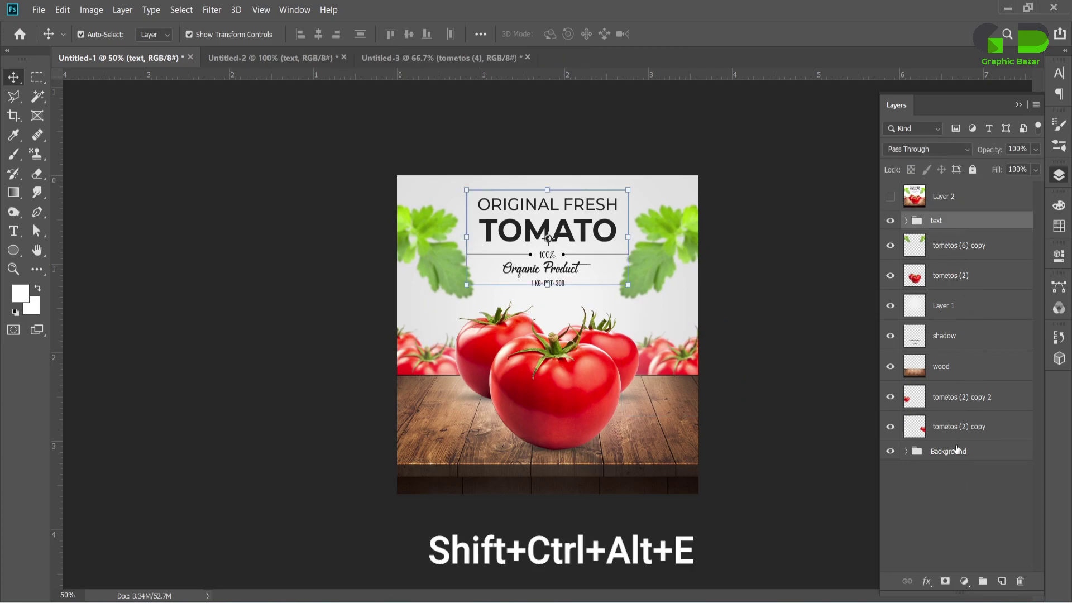
left_click(955, 453, "shift")
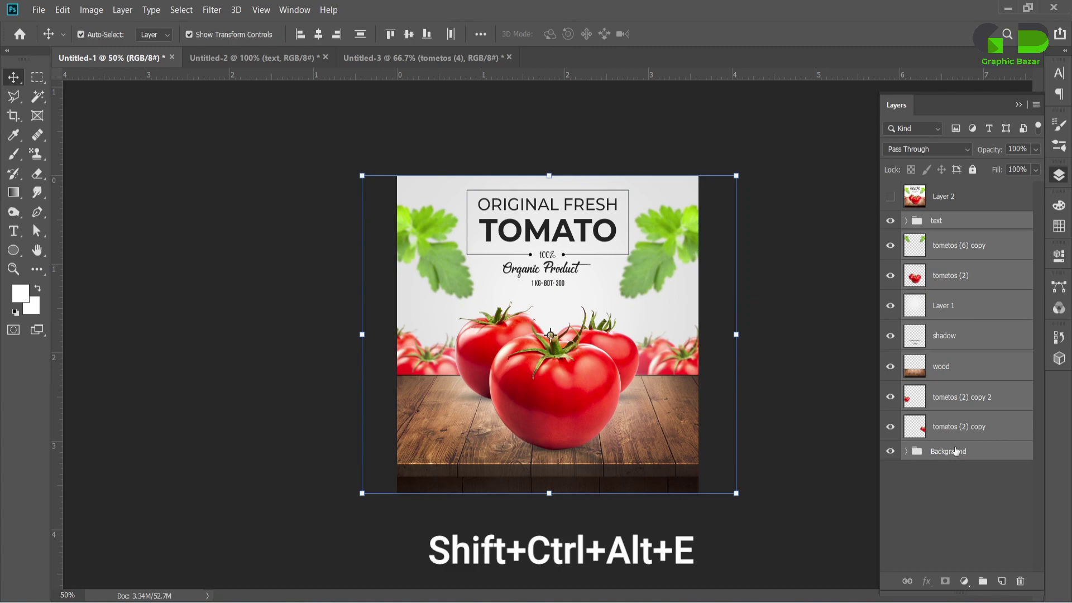
key("ctrl+shift+alt+e")
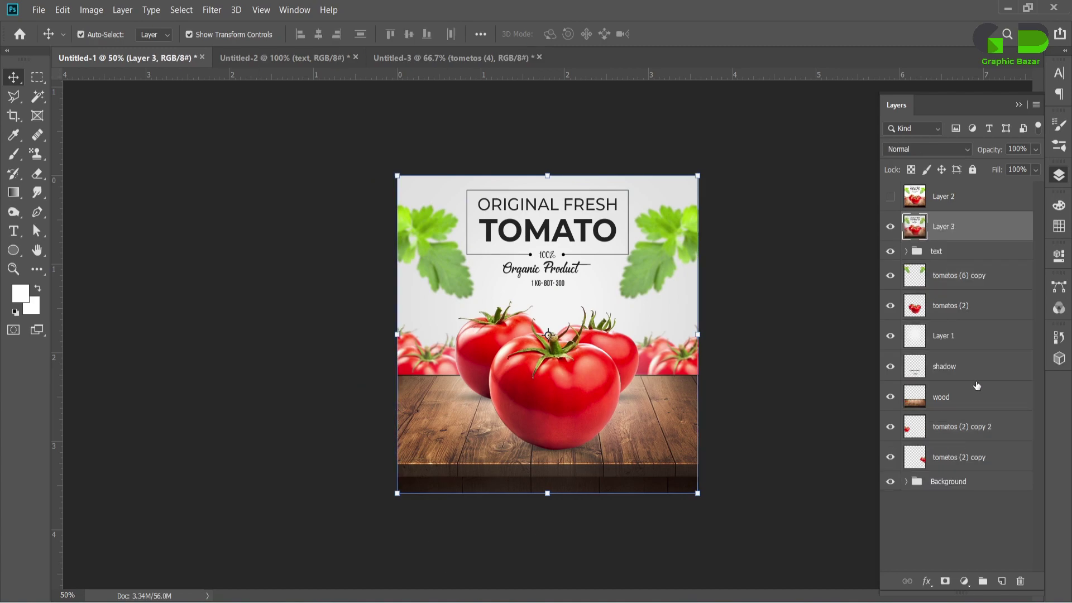
left_click(890, 226)
left_click(212, 9)
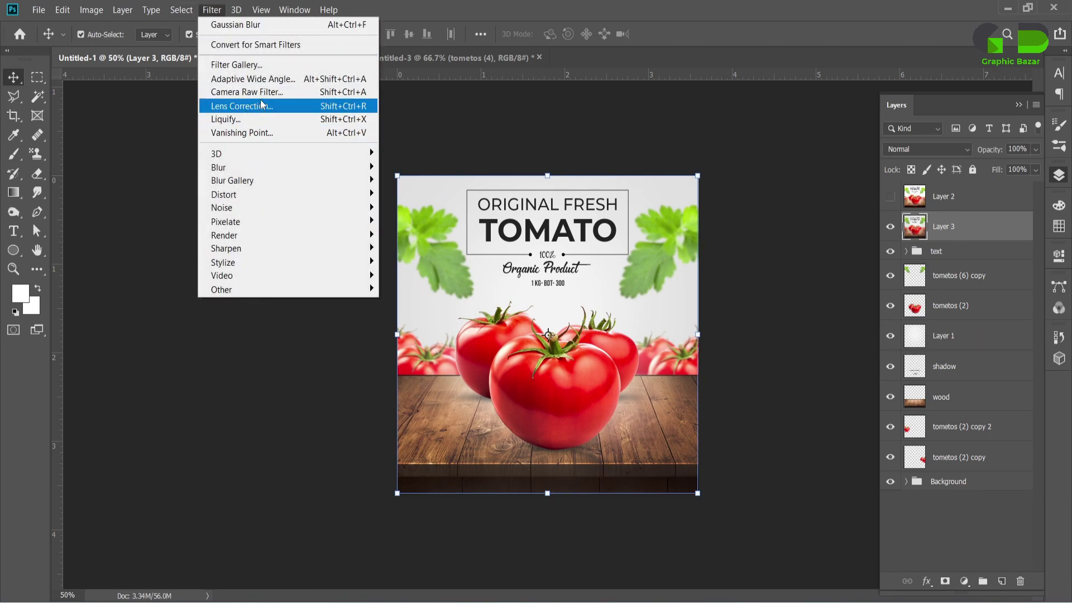
Grade Layer 3 in Camera Raw: Contrast +13, Highlights +12, Shadows -27, Exposure 0.00.
key("Escape")
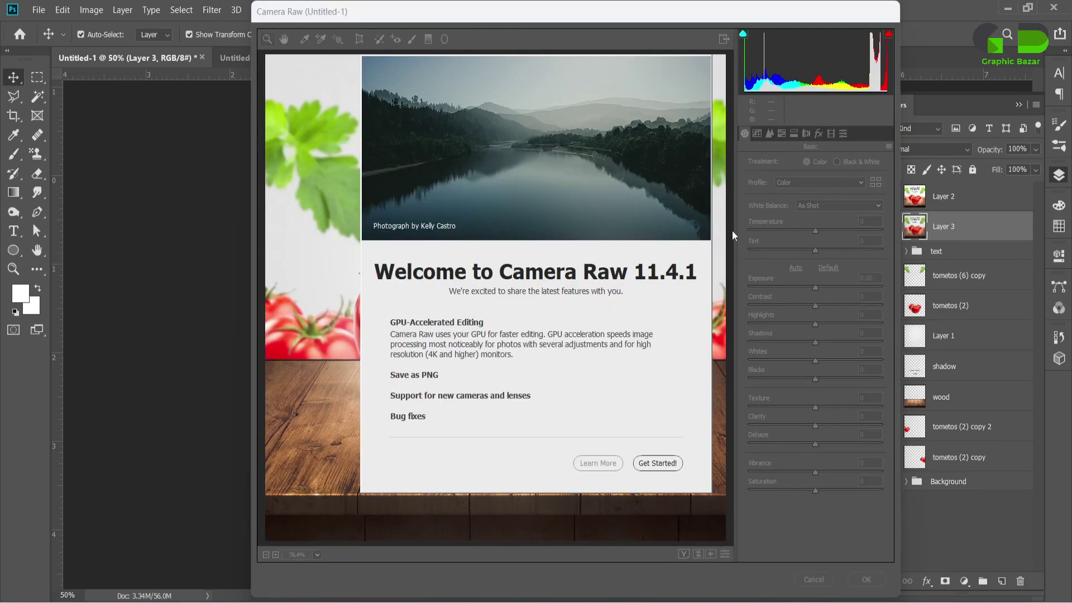
left_click(651, 465)
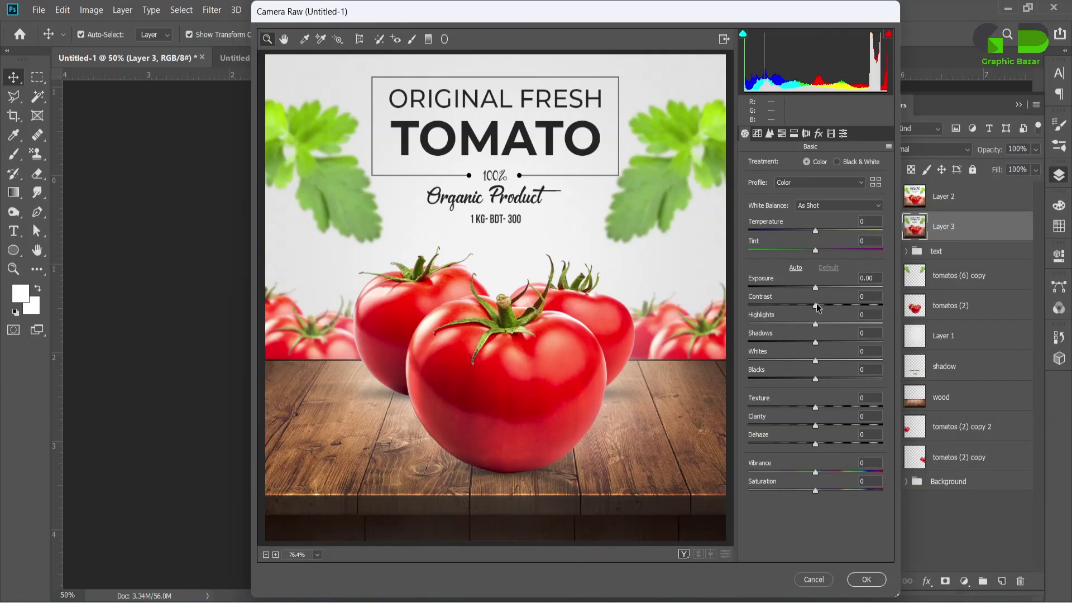
left_click_drag(816, 305, 823, 323)
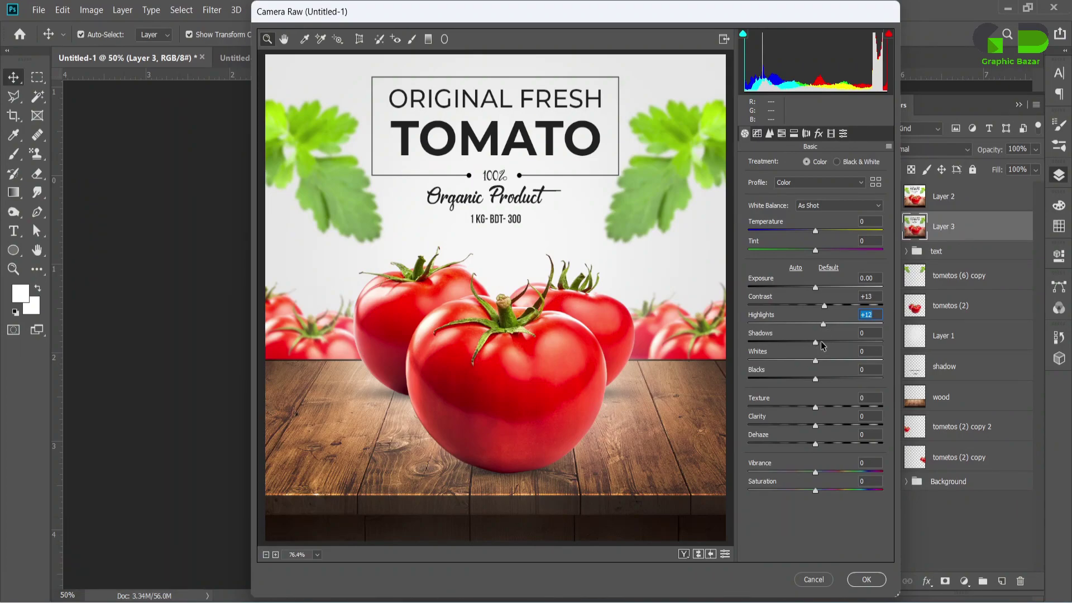
mouse_move(821, 343)
left_mouse_down()
mouse_move(830, 344)
mouse_move(796, 343)
left_mouse_up()
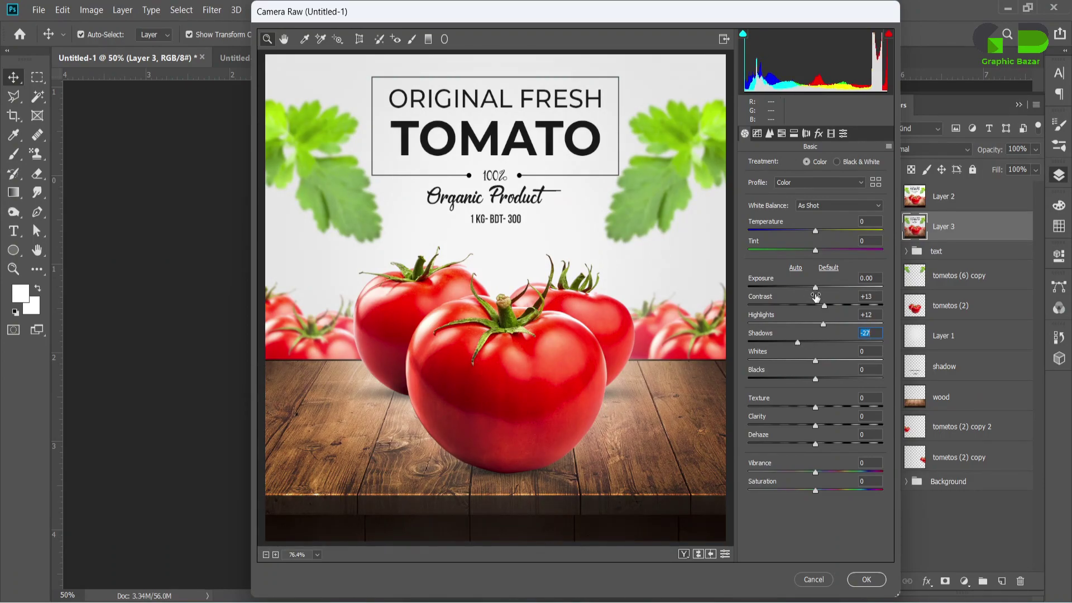
left_click_drag(819, 287, 812, 287)
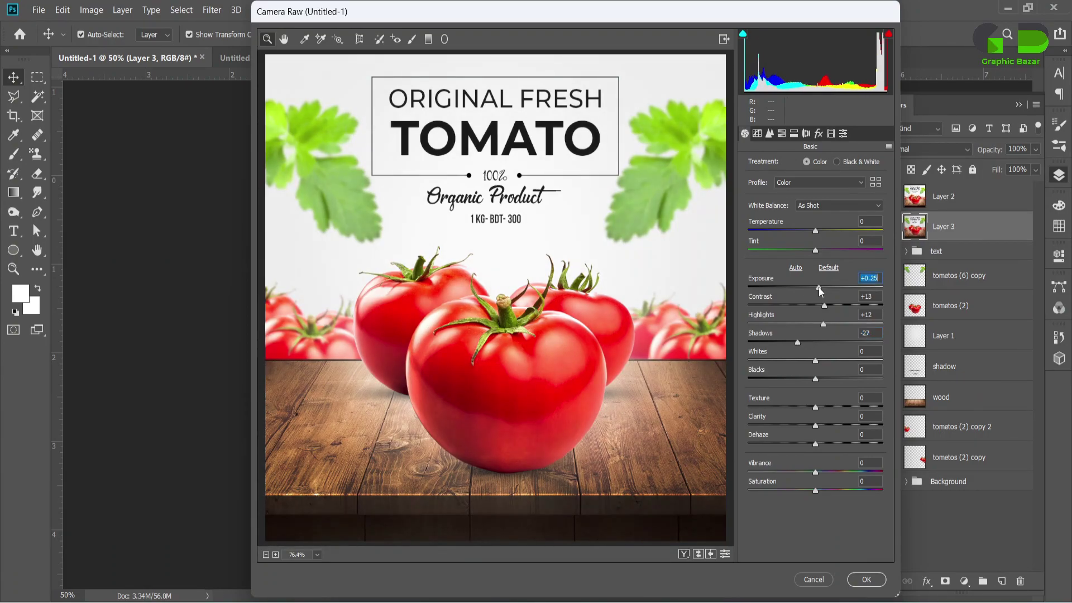
double_click(811, 287)
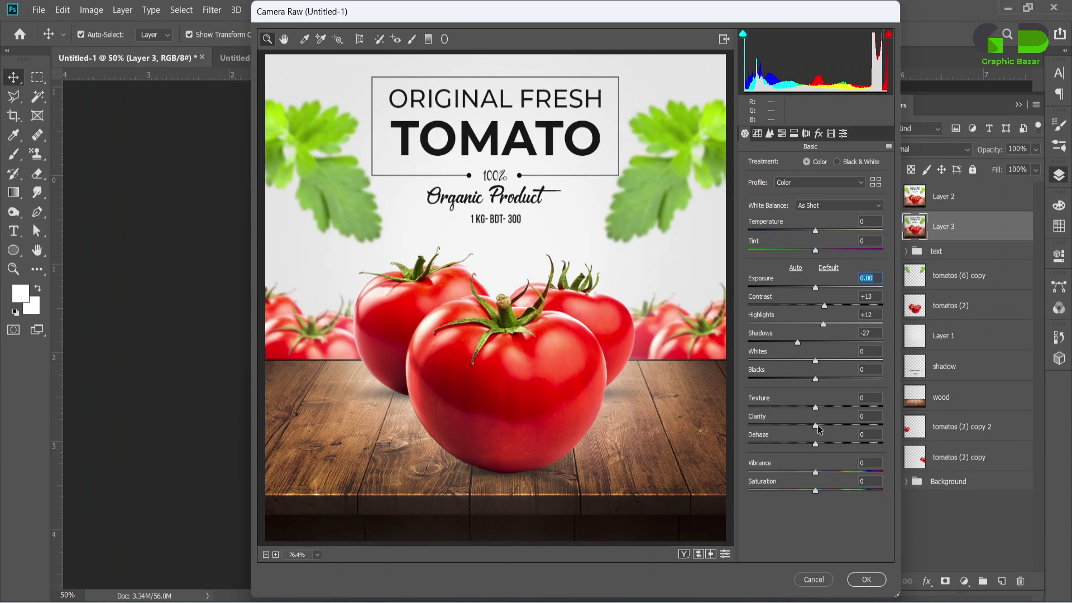
left_click(865, 579)
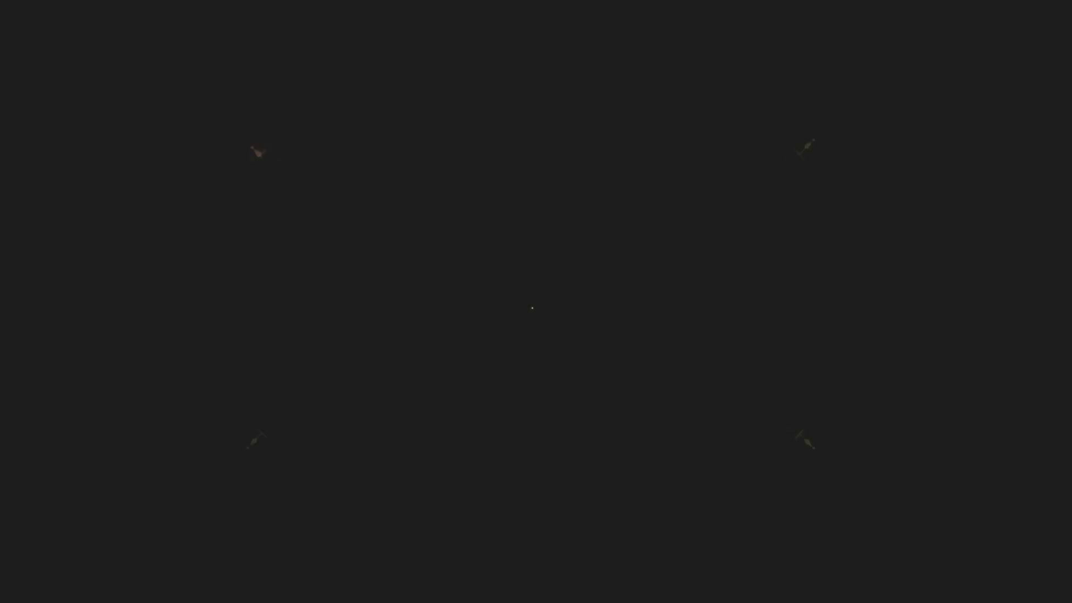